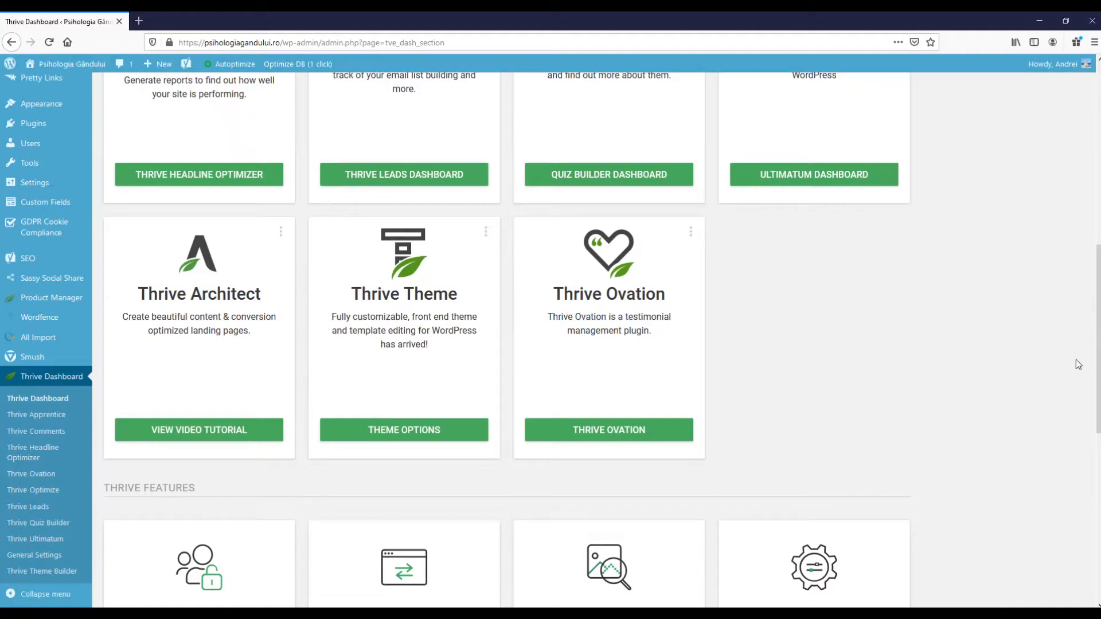
Create a new page on the WordPress site
{"action": "left_click_drag", "start_coordinate": [1093, 379], "coordinate": [1081, 207]}
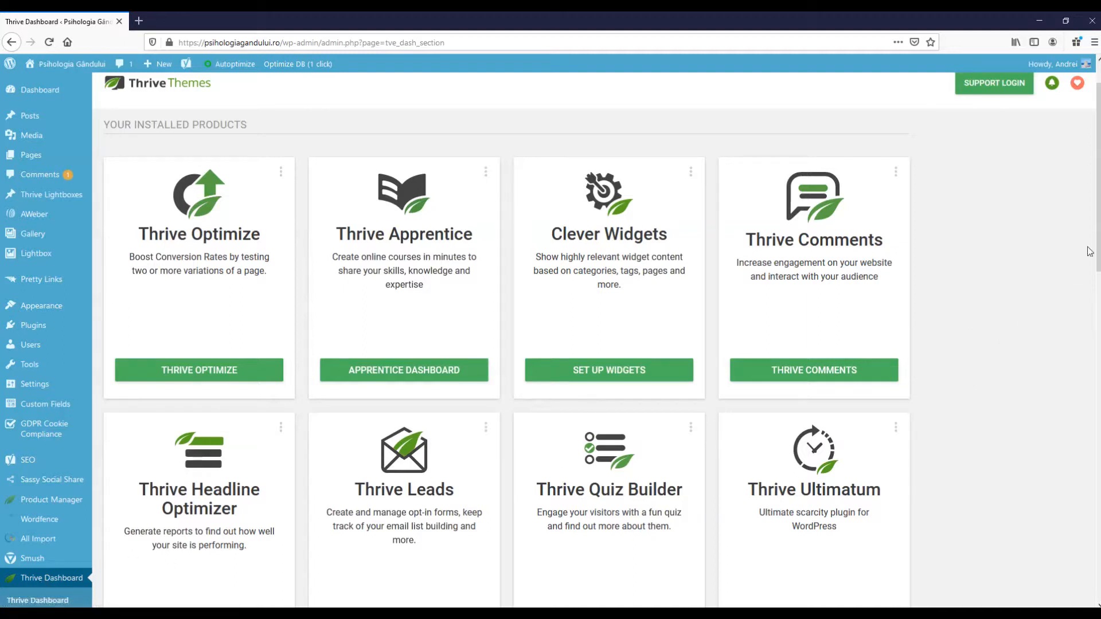
{"action": "left_click_drag", "start_coordinate": [1096, 223], "coordinate": [1098, 189]}
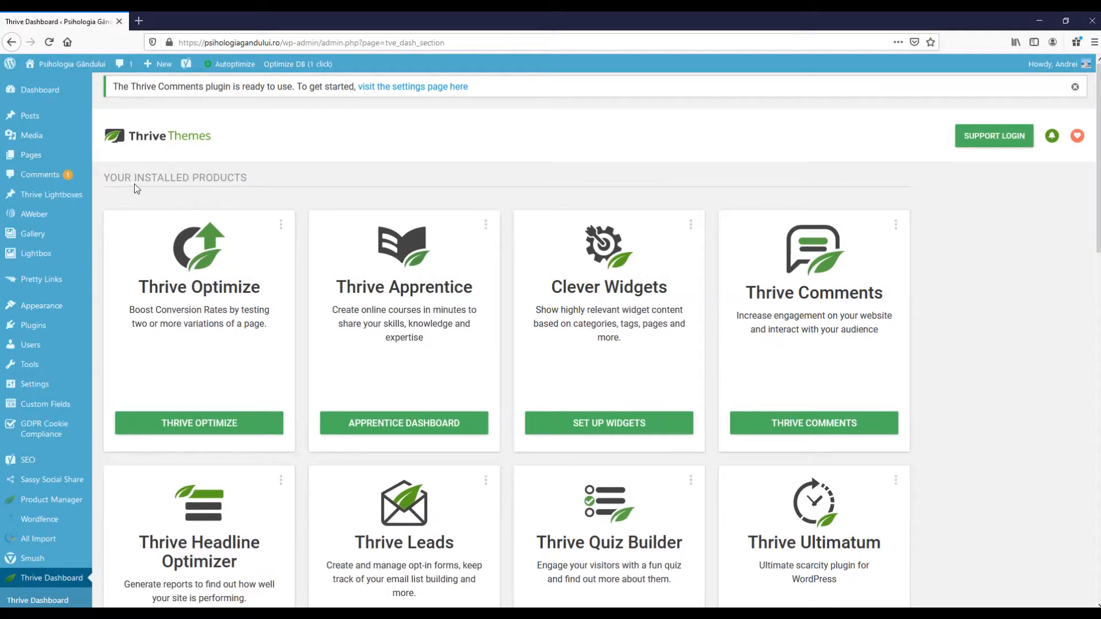
{"action": "mouse_move", "coordinate": [45, 160]}
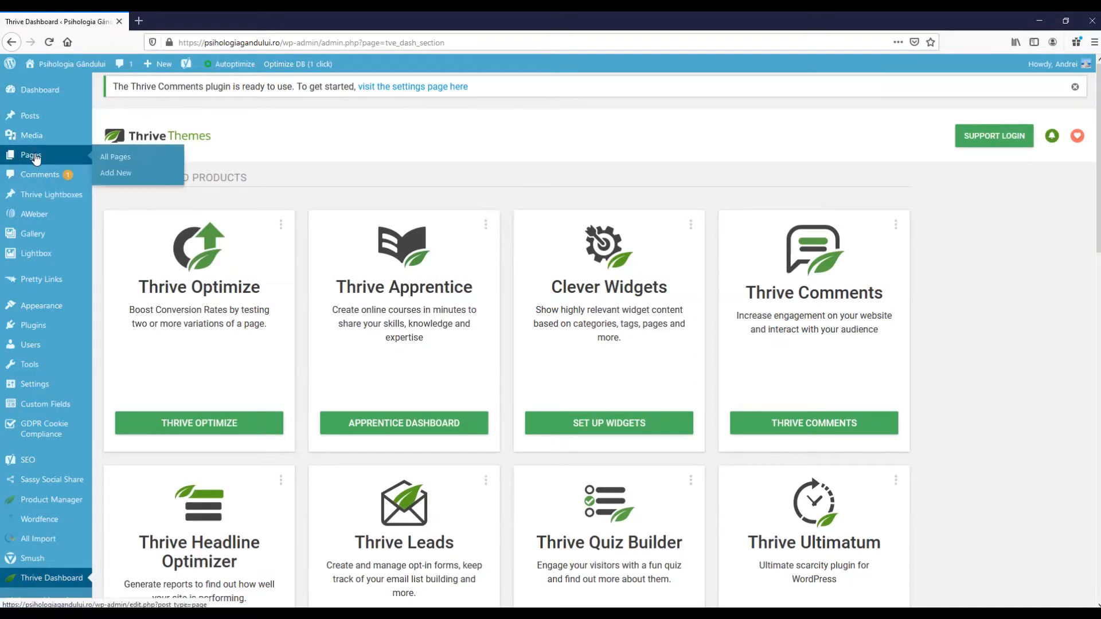
{"action": "left_click", "coordinate": [127, 173]}
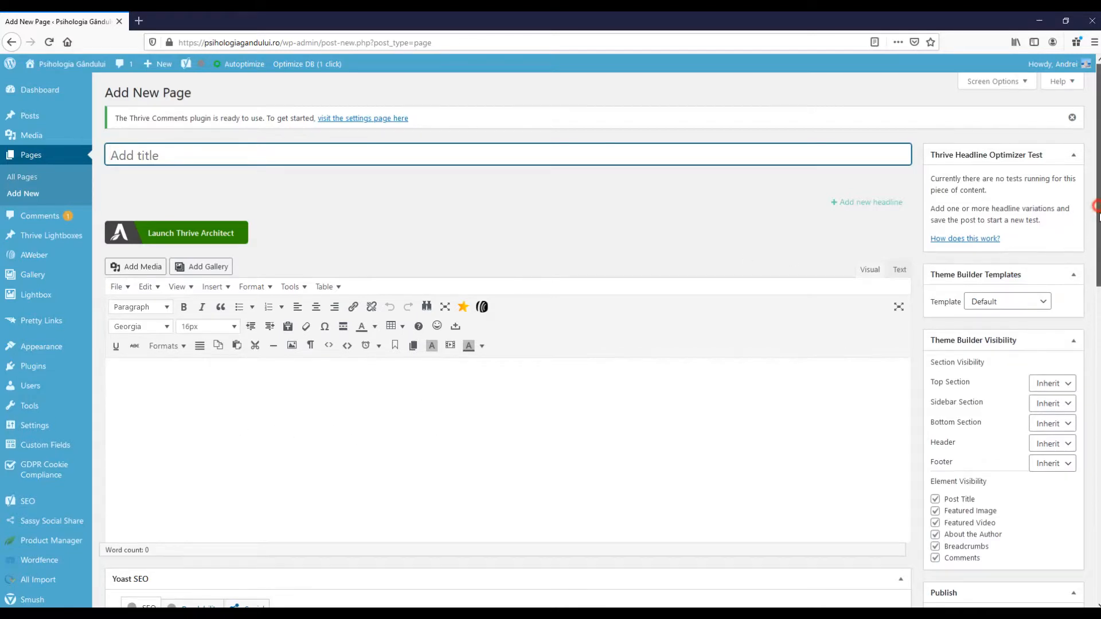
Launch Thrive Architect for the new page and set it up as a Normal Page
{"action": "scroll", "coordinate": [1067, 241], "scroll_direction": "down", "scroll_amount": 2}
{"action": "left_click", "coordinate": [412, 257]}
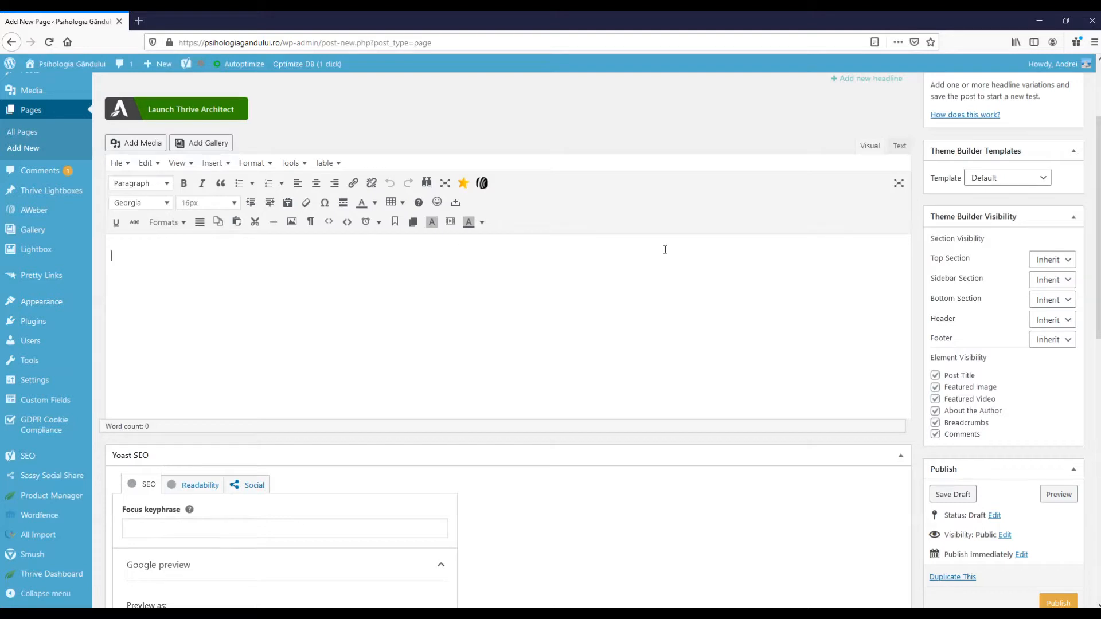
{"action": "left_click_drag", "start_coordinate": [1097, 248], "coordinate": [1097, 197]}
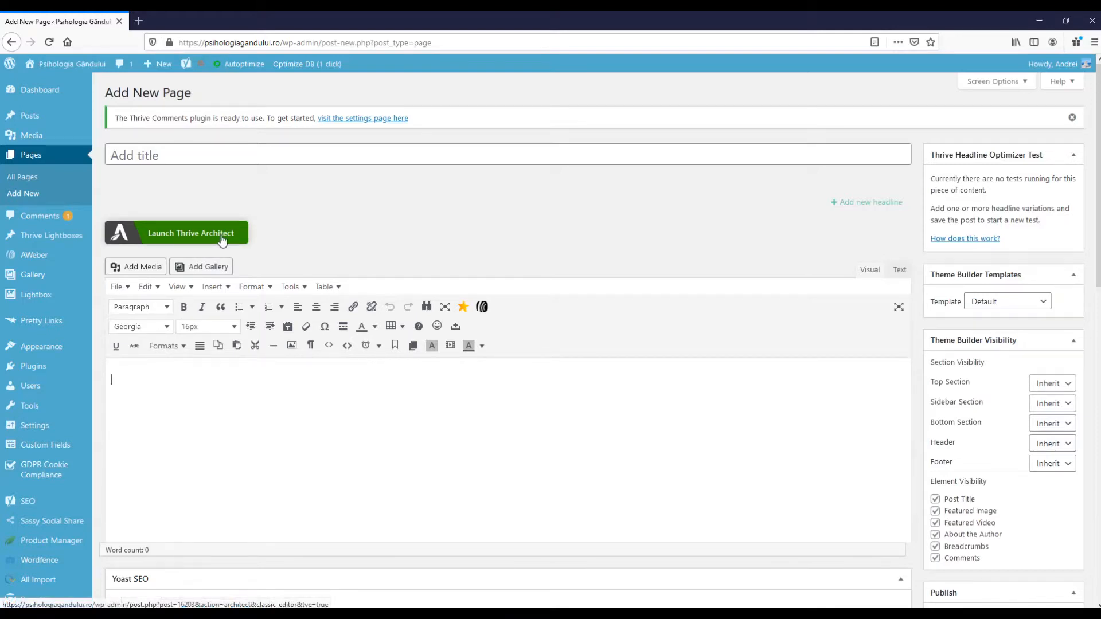
{"action": "left_click", "coordinate": [186, 236]}
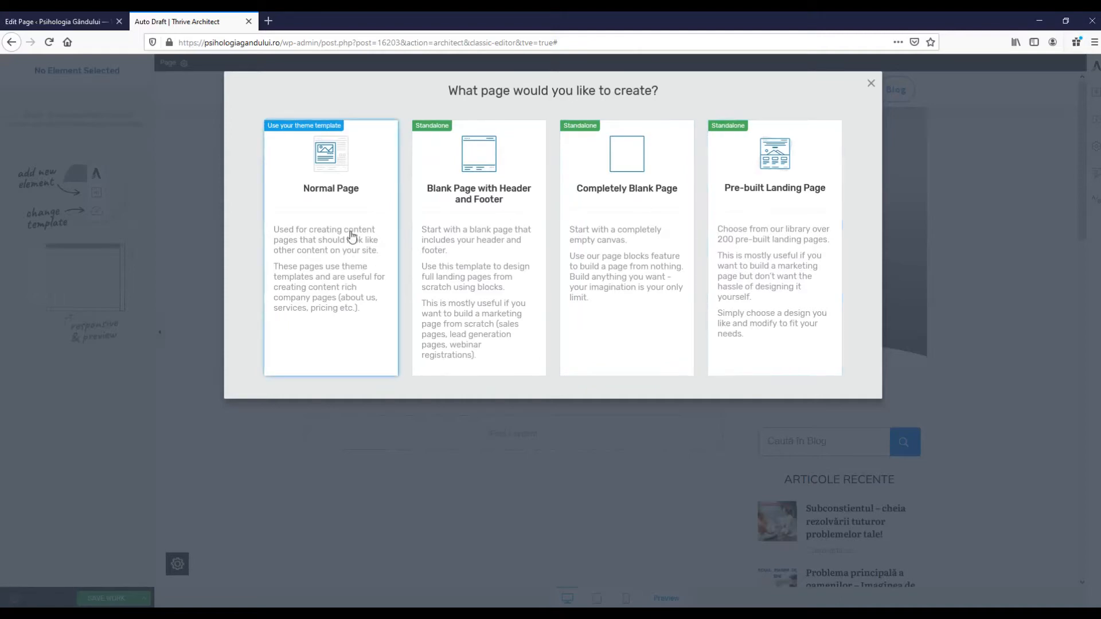
{"action": "left_click", "coordinate": [355, 200]}
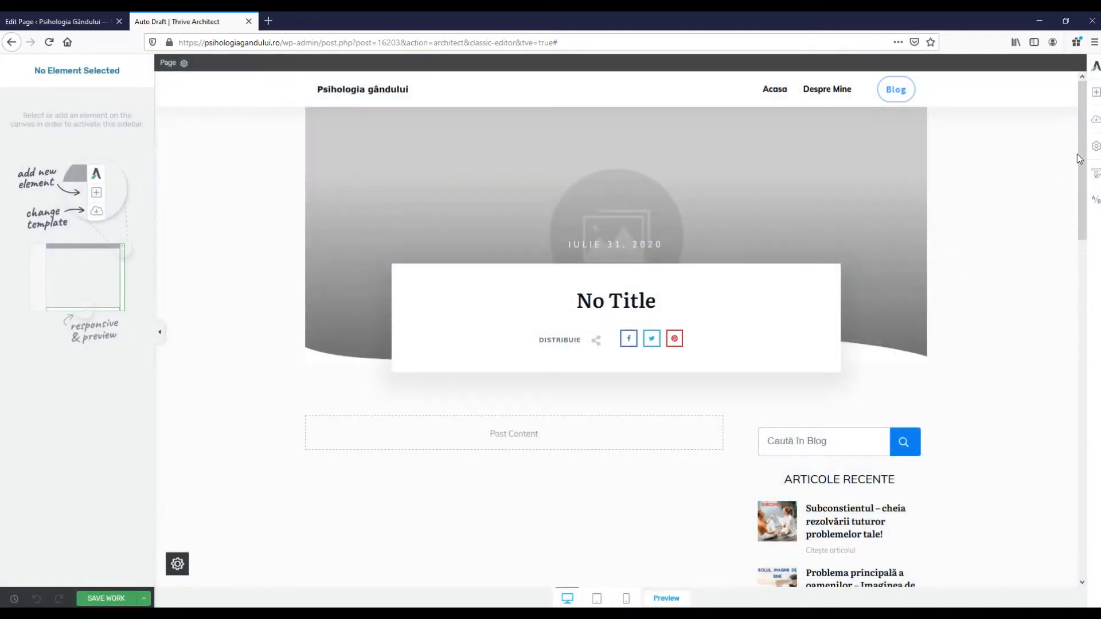
Examine the Normal Page layout from header to footer and look through the available page elements
{"action": "left_click_drag", "start_coordinate": [1078, 159], "coordinate": [1083, 358]}
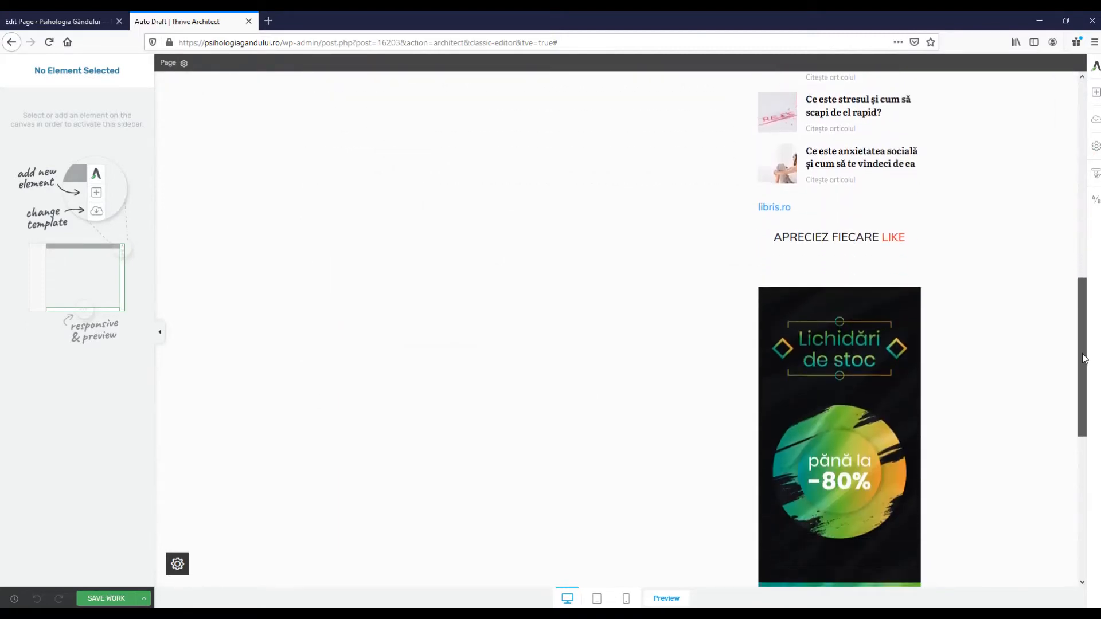
{"action": "scroll", "coordinate": [860, 337], "scroll_direction": "up", "scroll_amount": 5}
{"action": "left_click_drag", "start_coordinate": [1078, 241], "coordinate": [1058, 486]}
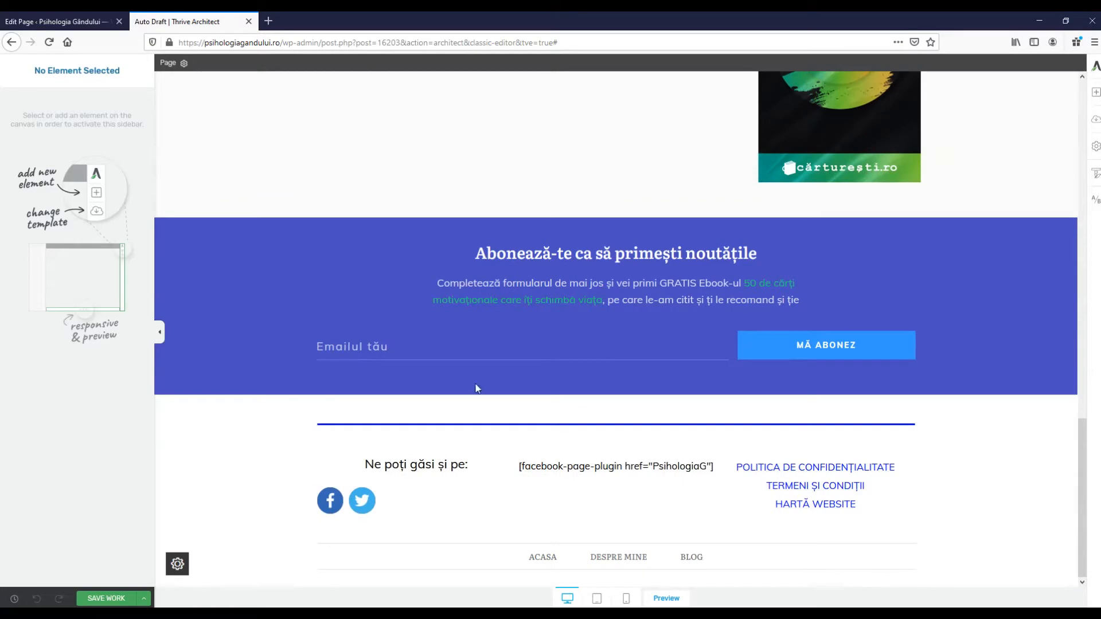
{"action": "left_click_drag", "start_coordinate": [1082, 451], "coordinate": [1081, 114]}
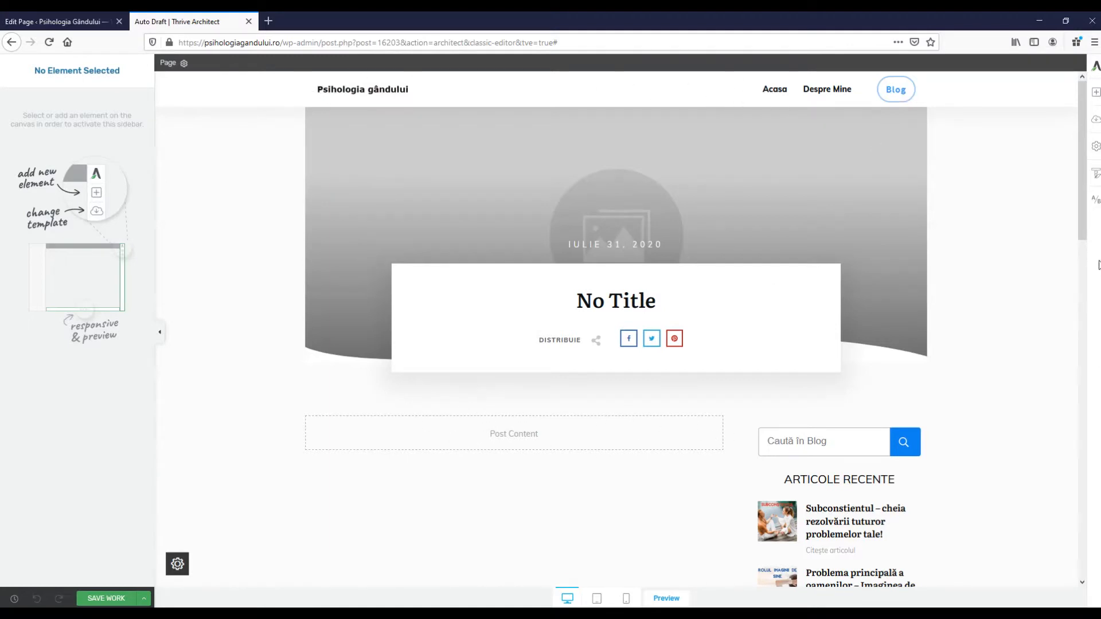
{"action": "scroll", "coordinate": [1081, 252], "scroll_direction": "down", "scroll_amount": 2}
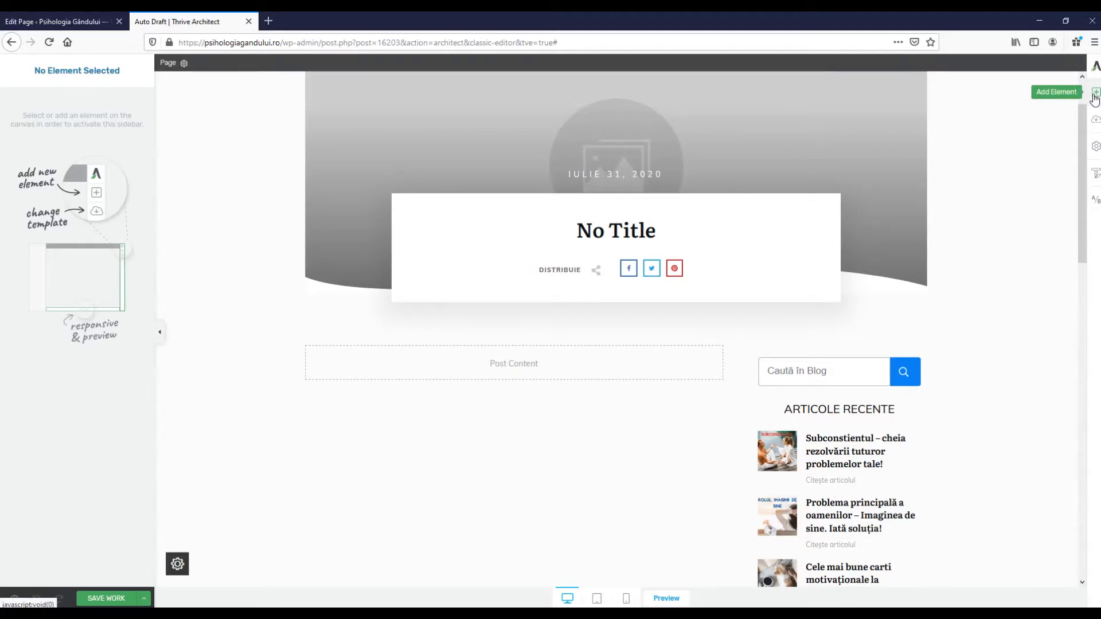
{"action": "left_click", "coordinate": [1095, 97]}
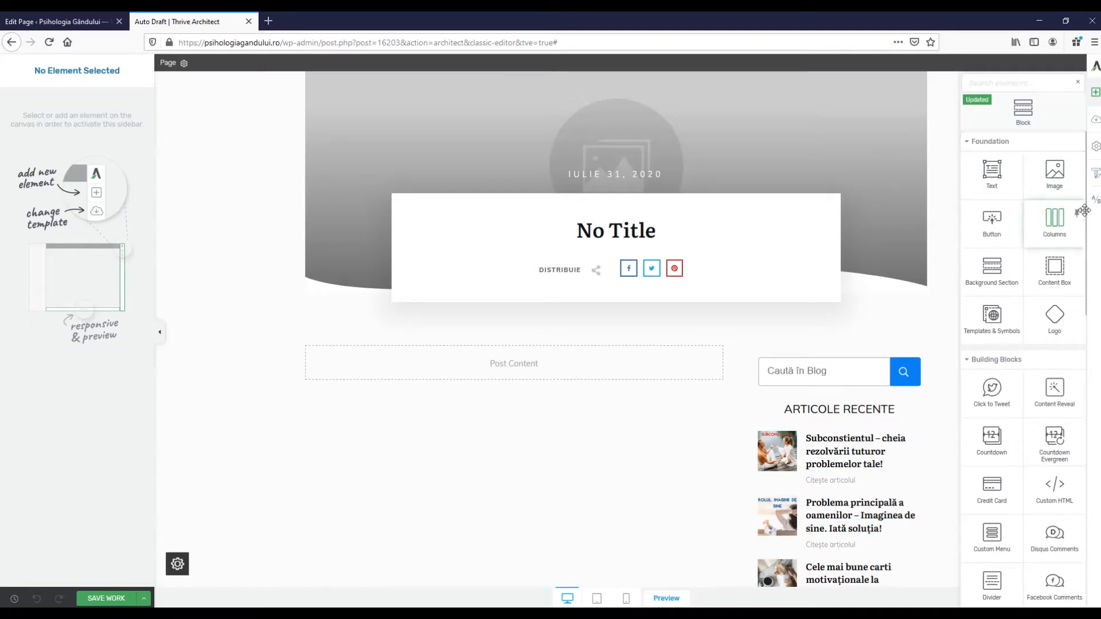
{"action": "left_click_drag", "start_coordinate": [1085, 217], "coordinate": [1093, 179]}
{"action": "left_click", "coordinate": [601, 475]}
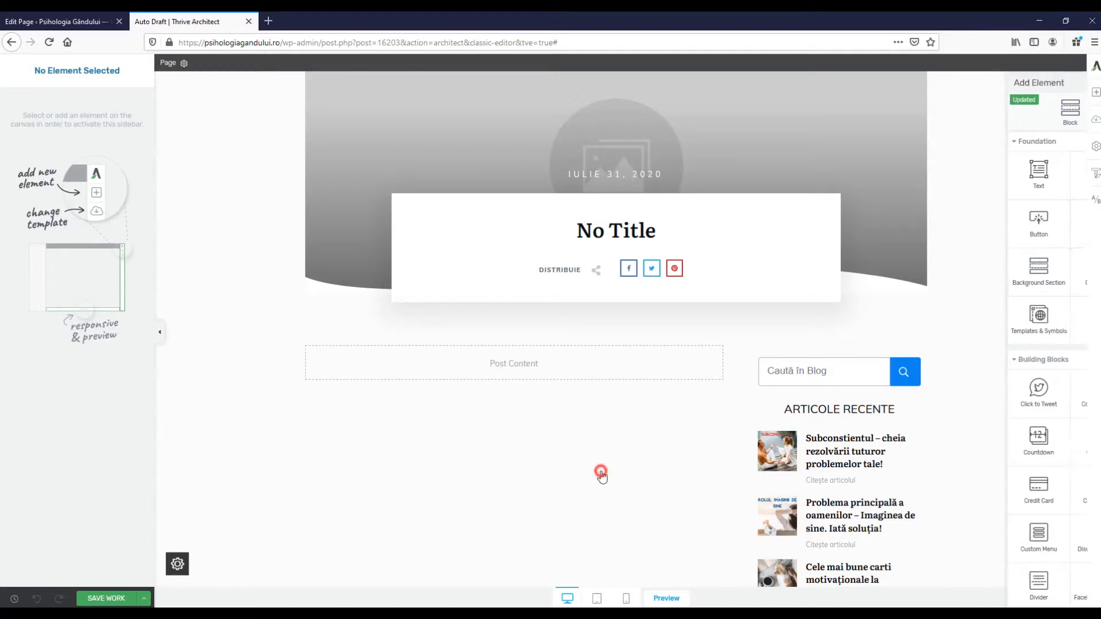
Close the Thrive Architect tab and save the page as a draft with the title 1
{"action": "left_click", "coordinate": [248, 22]}
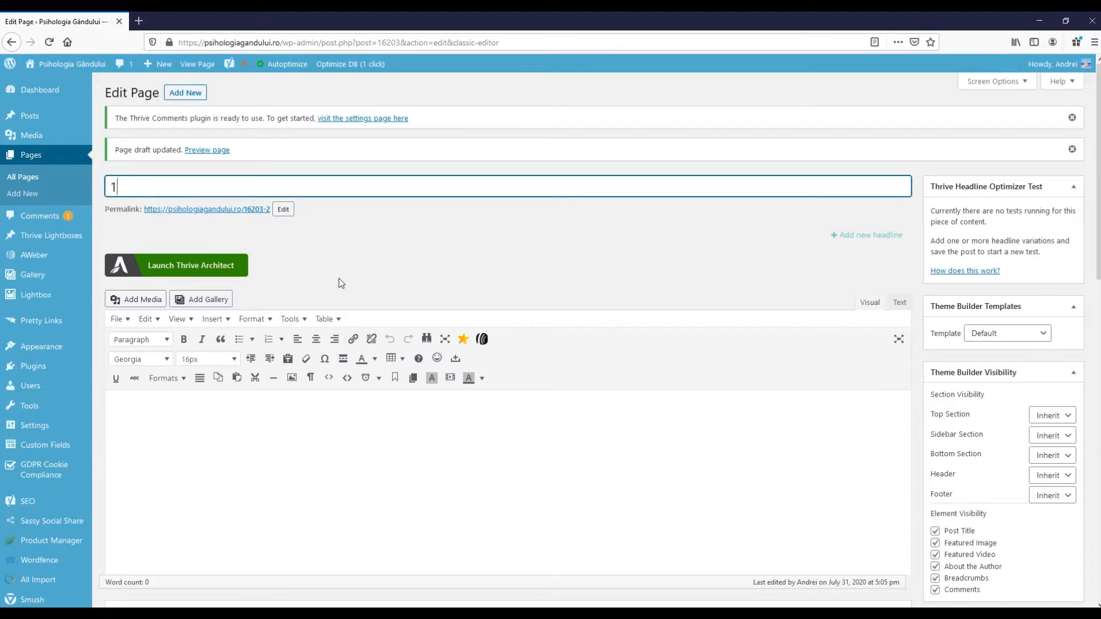
{"action": "scroll", "coordinate": [1094, 225], "scroll_direction": "down", "scroll_amount": 8}
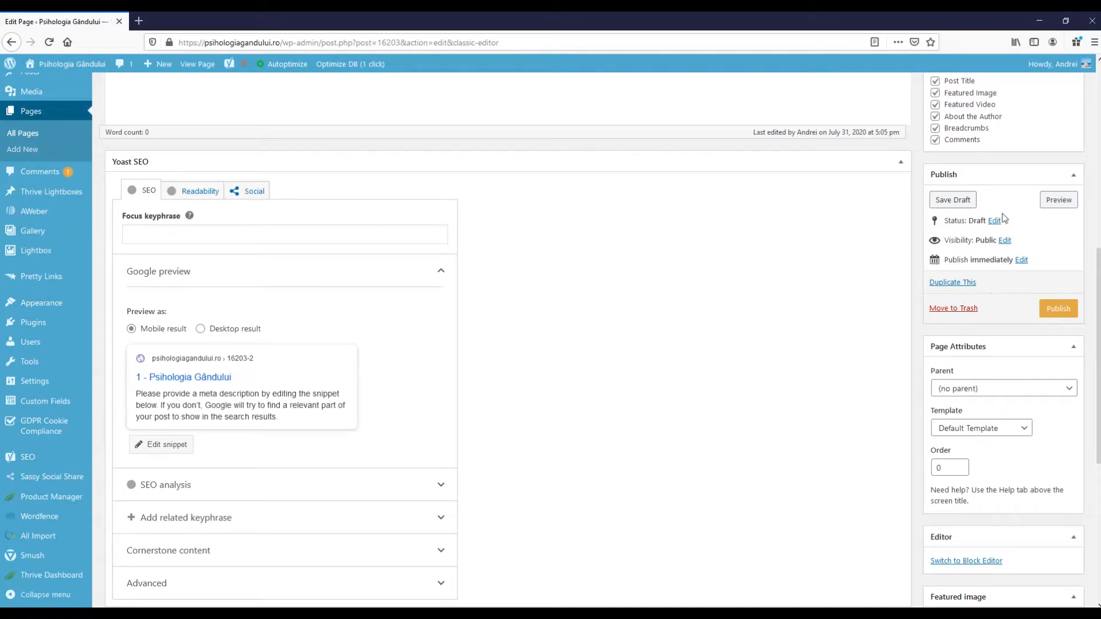
{"action": "left_click", "coordinate": [962, 205]}
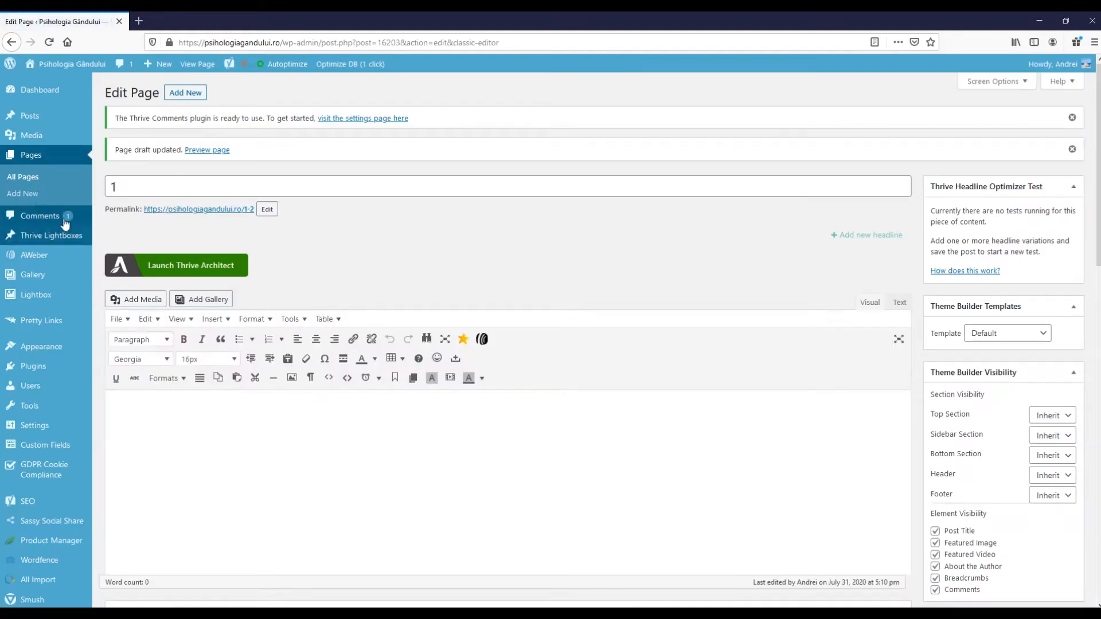
Add a page titled 2 and start it in Thrive Architect as a Blank Page with Header and Footer
{"action": "left_click", "coordinate": [131, 264]}
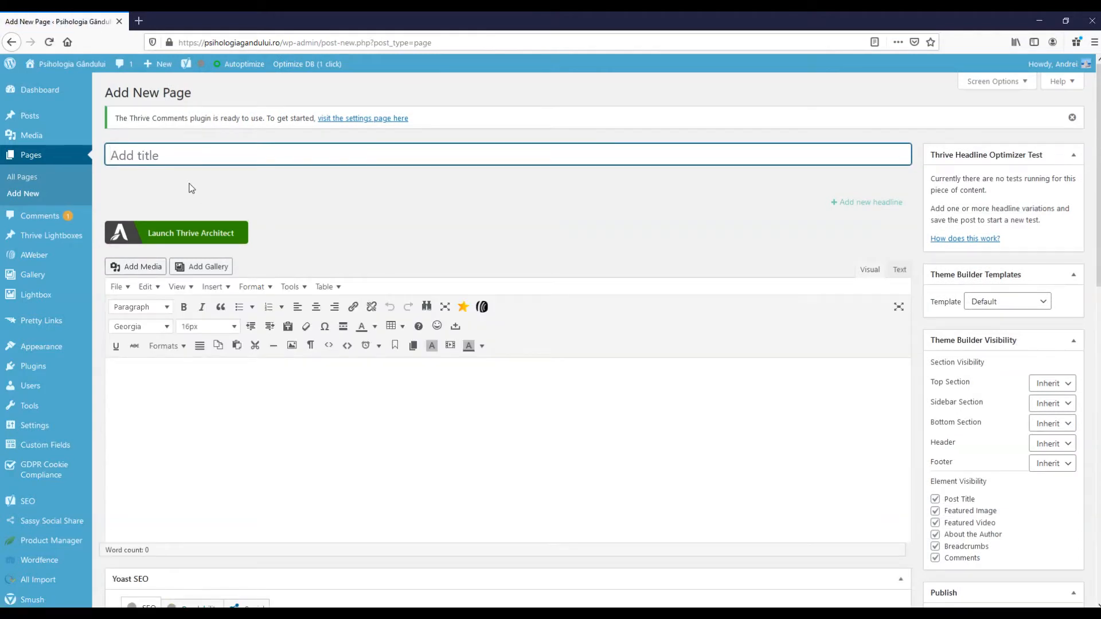
{"action": "type", "text": "2"}
{"action": "left_click", "coordinate": [345, 202]}
{"action": "left_click", "coordinate": [204, 235]}
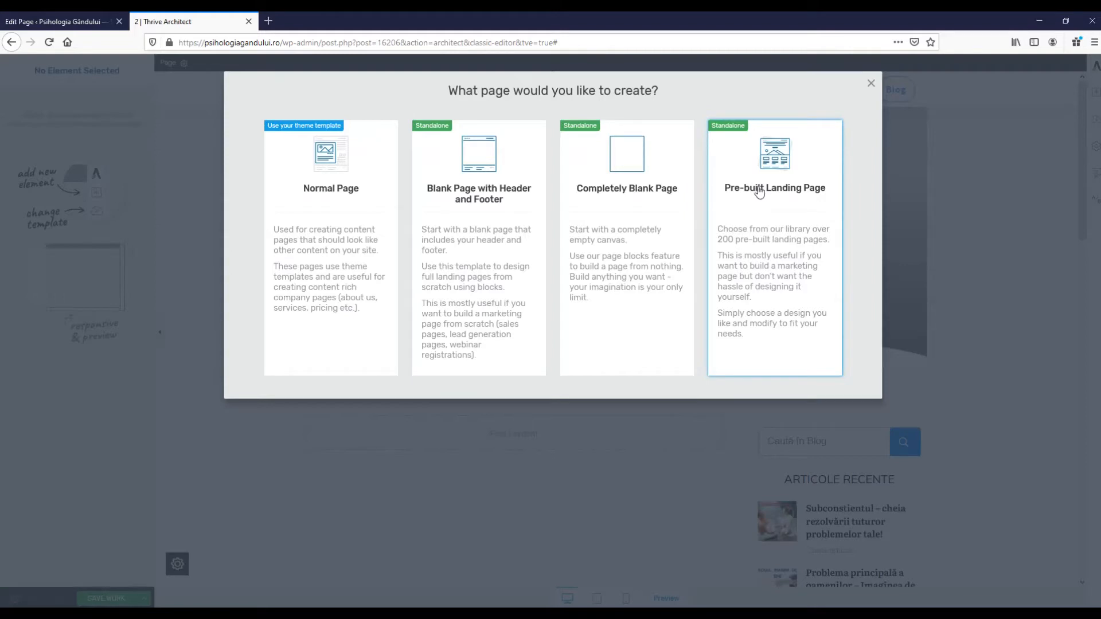
{"action": "left_click", "coordinate": [492, 181]}
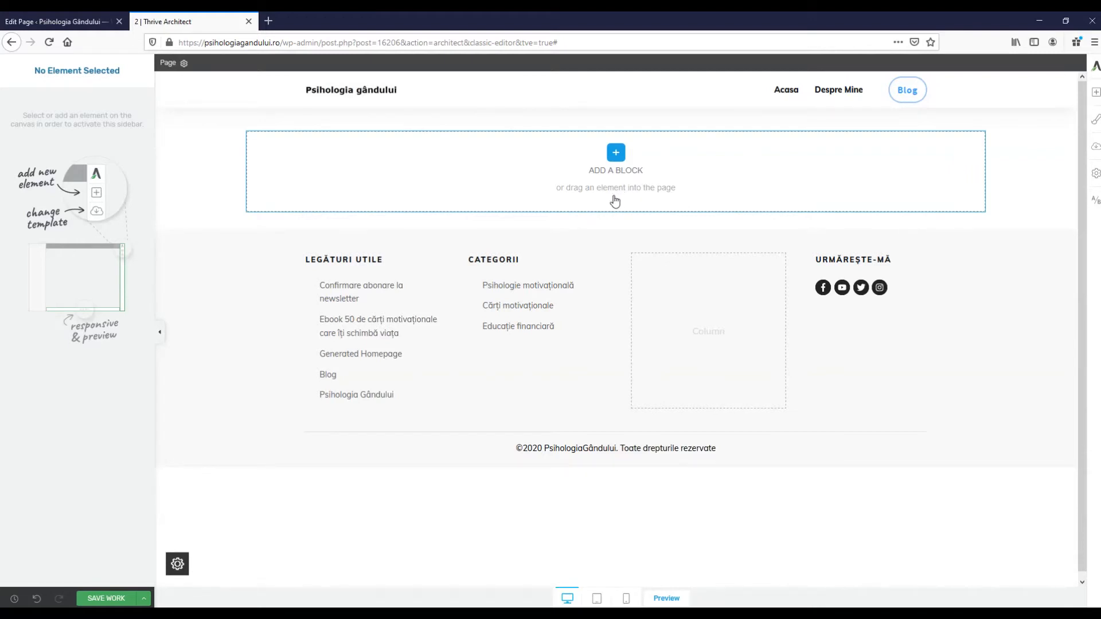
Add a text element to the empty section under the header with the text "This is an example text."
{"action": "left_click", "coordinate": [1095, 93]}
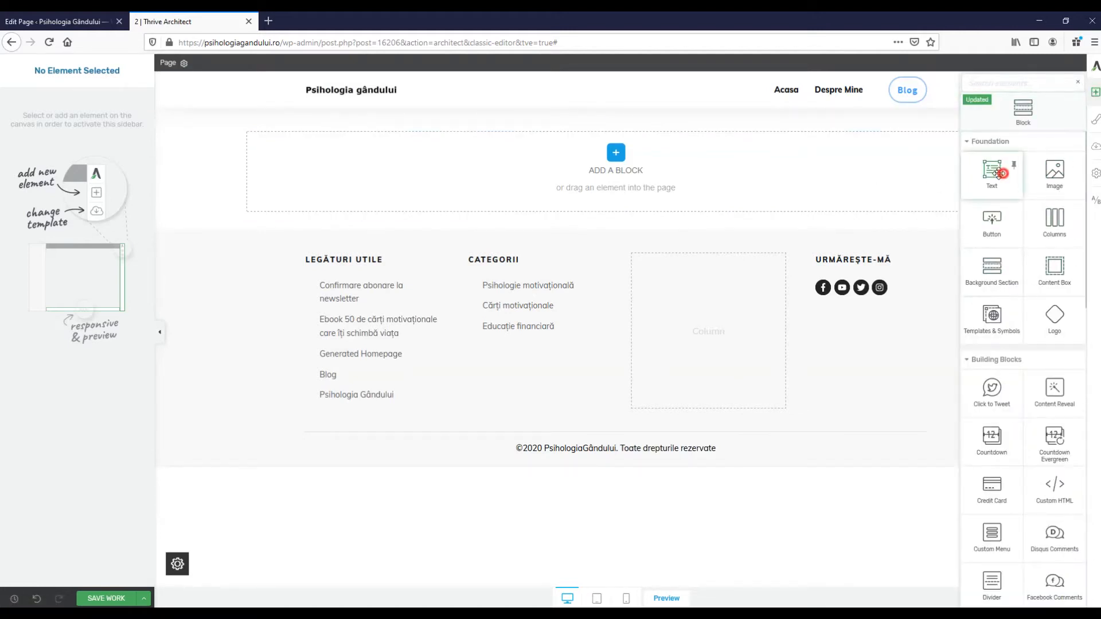
{"action": "left_click_drag", "start_coordinate": [1000, 173], "coordinate": [665, 202]}
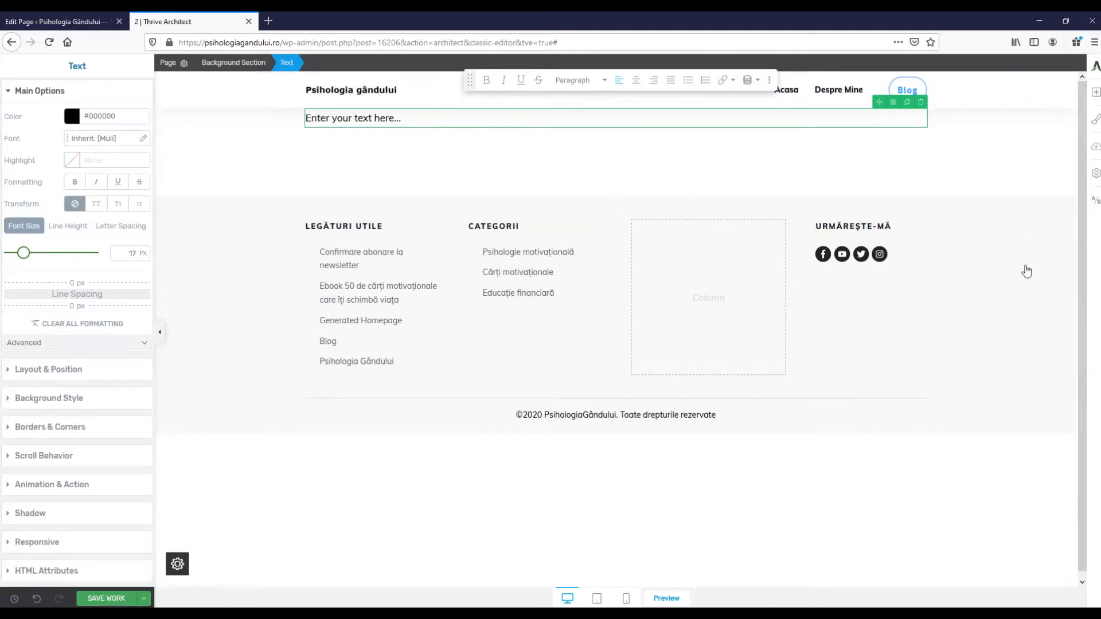
{"action": "type", "text": "asdasdasda"}
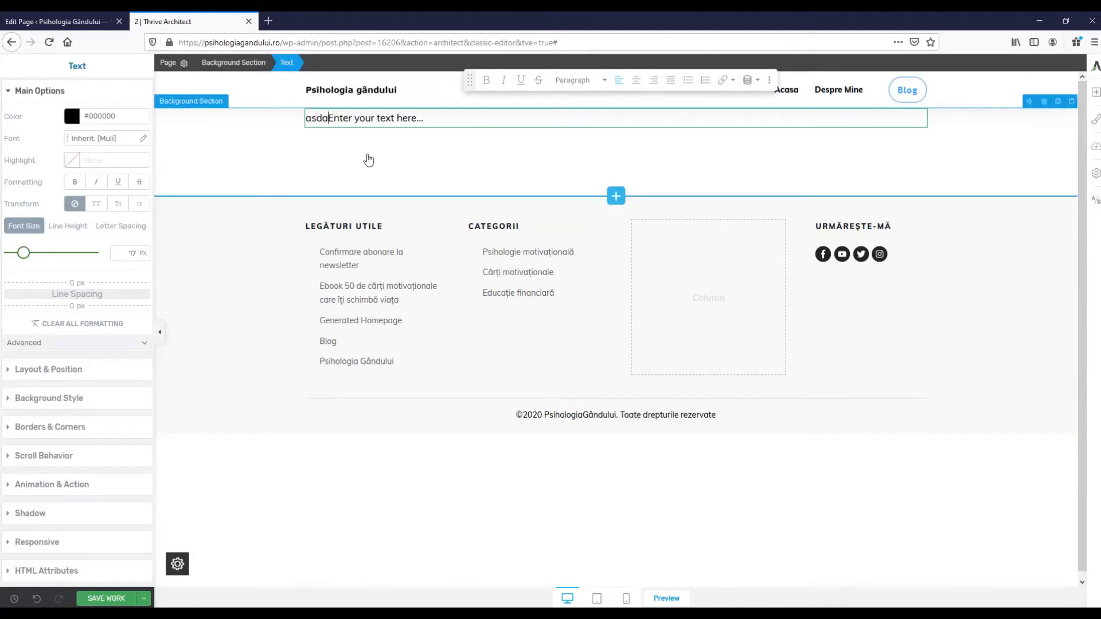
{"action": "left_click_drag", "start_coordinate": [473, 117], "coordinate": [317, 128]}
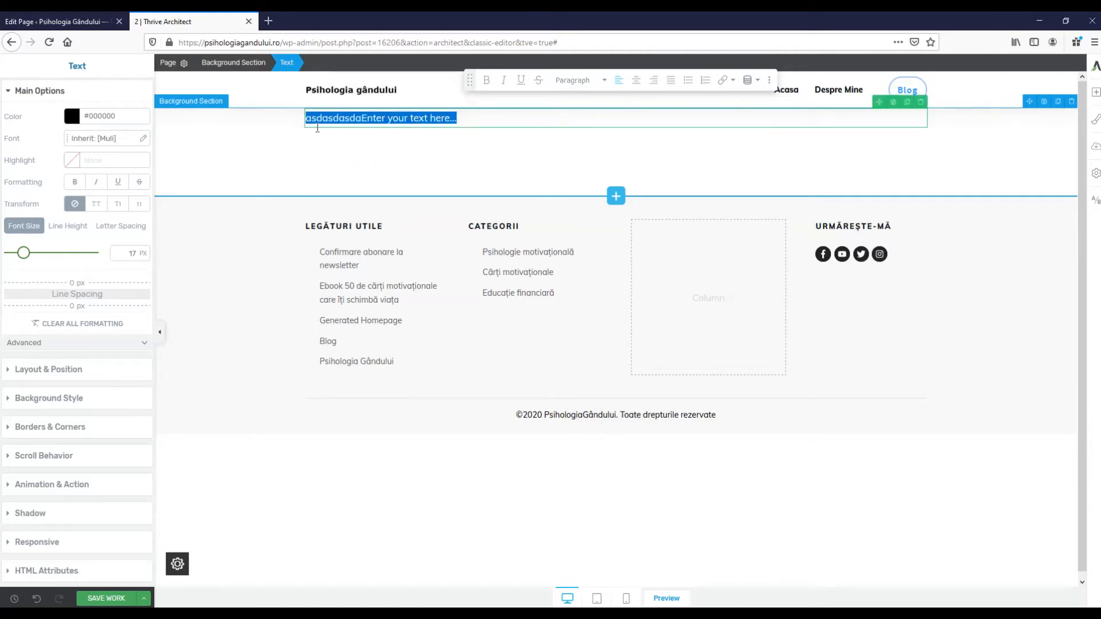
{"action": "key", "text": "BackSpace"}
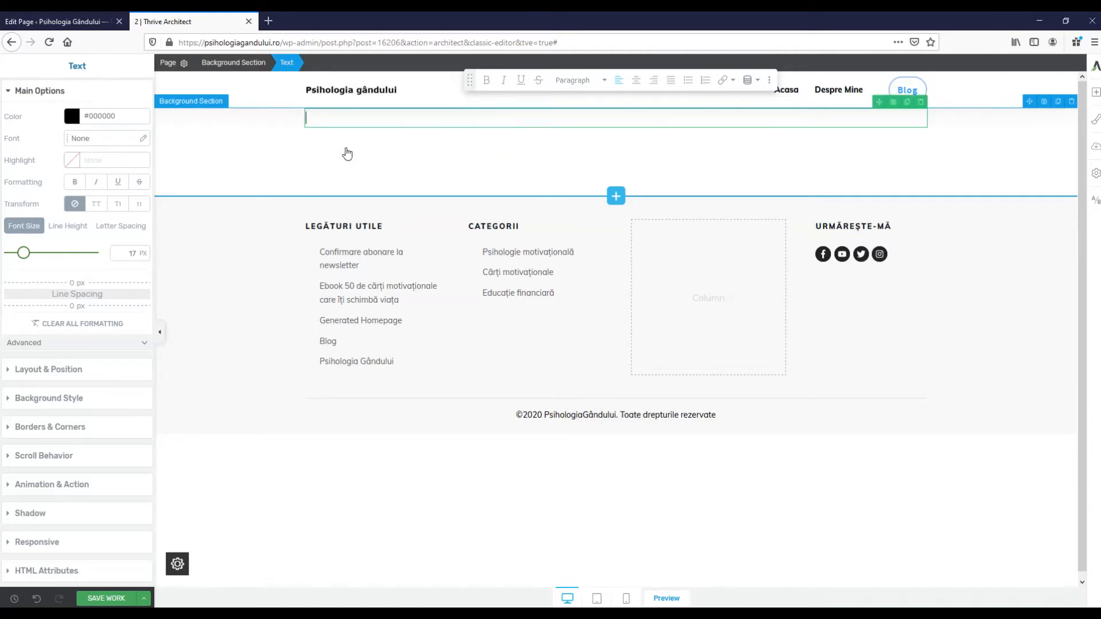
{"action": "type", "text": "This is an example text."}
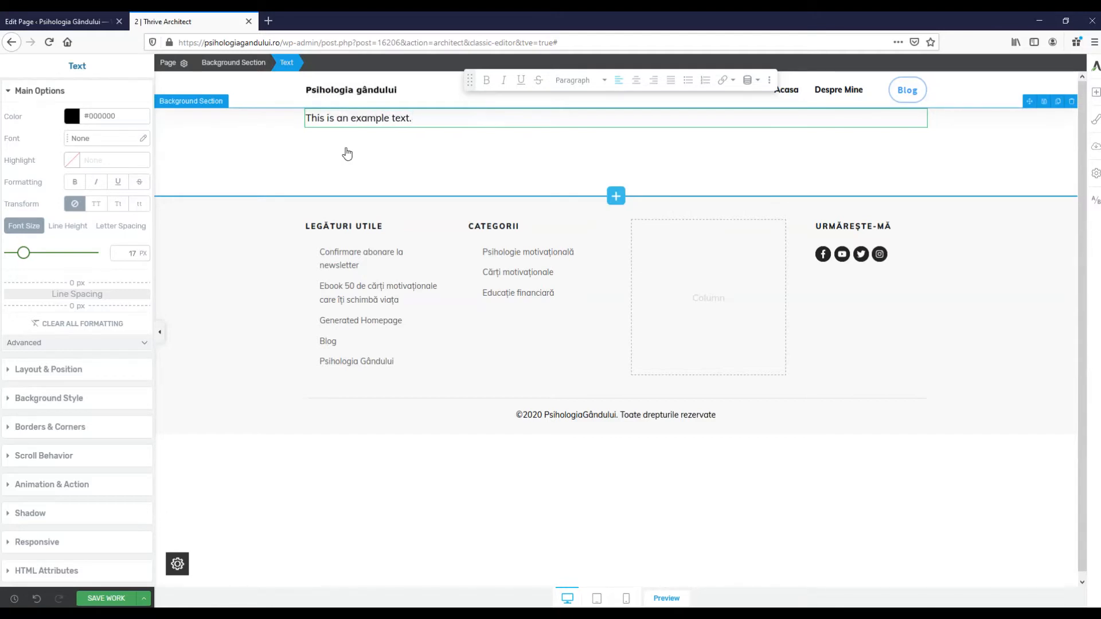
{"action": "left_click", "coordinate": [905, 149]}
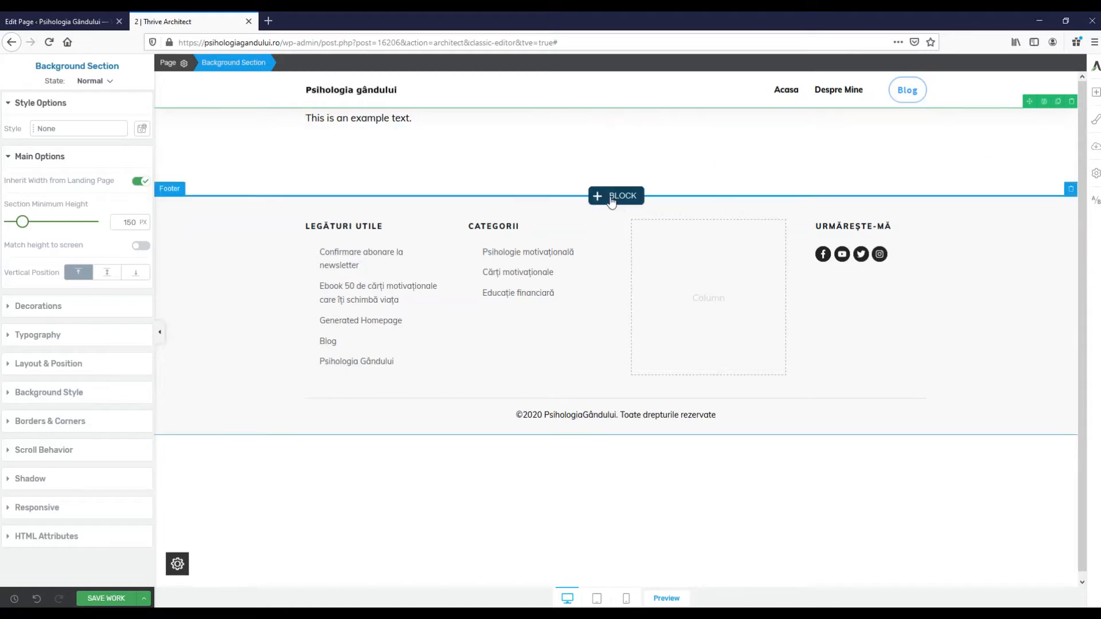
Add an image element below the text section using ce-este-subconstientul-carte.jpg from the media library
{"action": "left_click", "coordinate": [1095, 92]}
{"action": "left_click_drag", "start_coordinate": [1055, 172], "coordinate": [590, 216]}
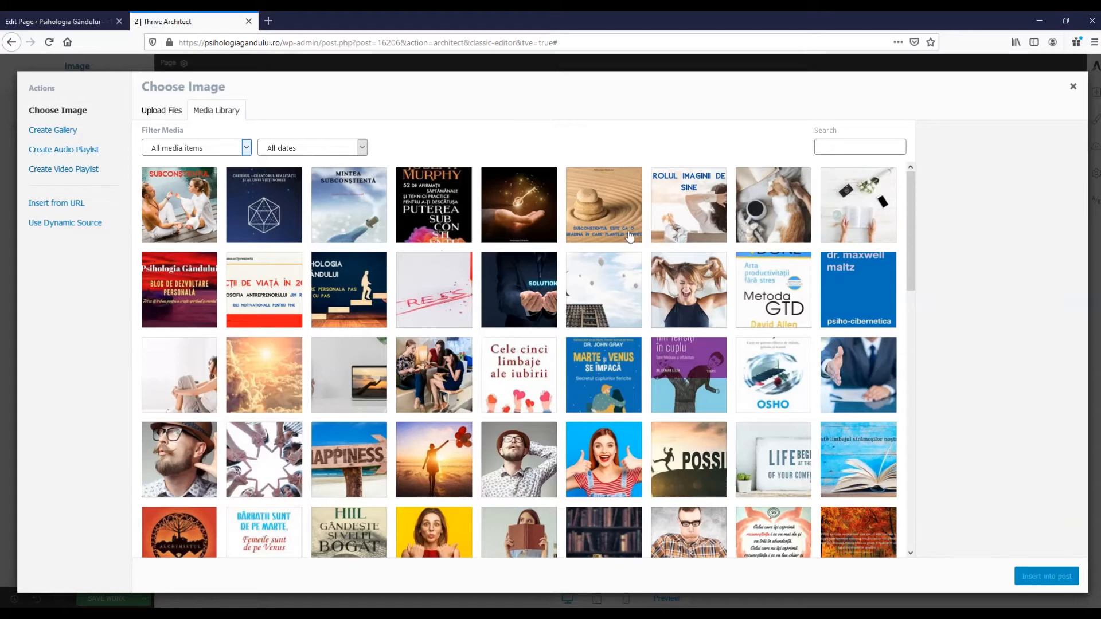
{"action": "left_click", "coordinate": [350, 206]}
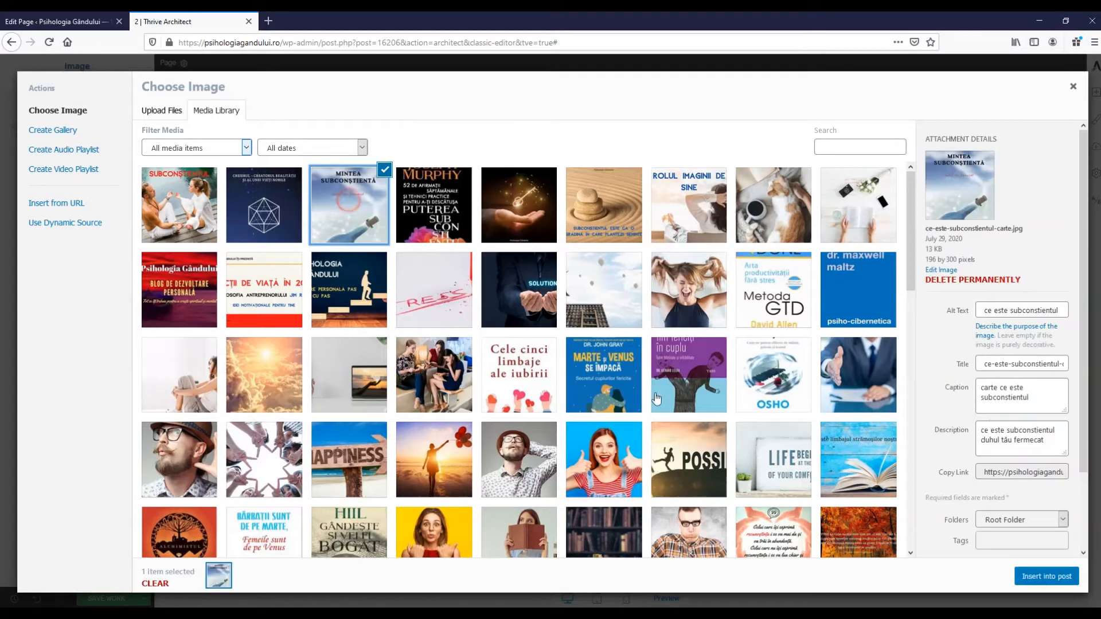
{"action": "left_click", "coordinate": [1043, 578]}
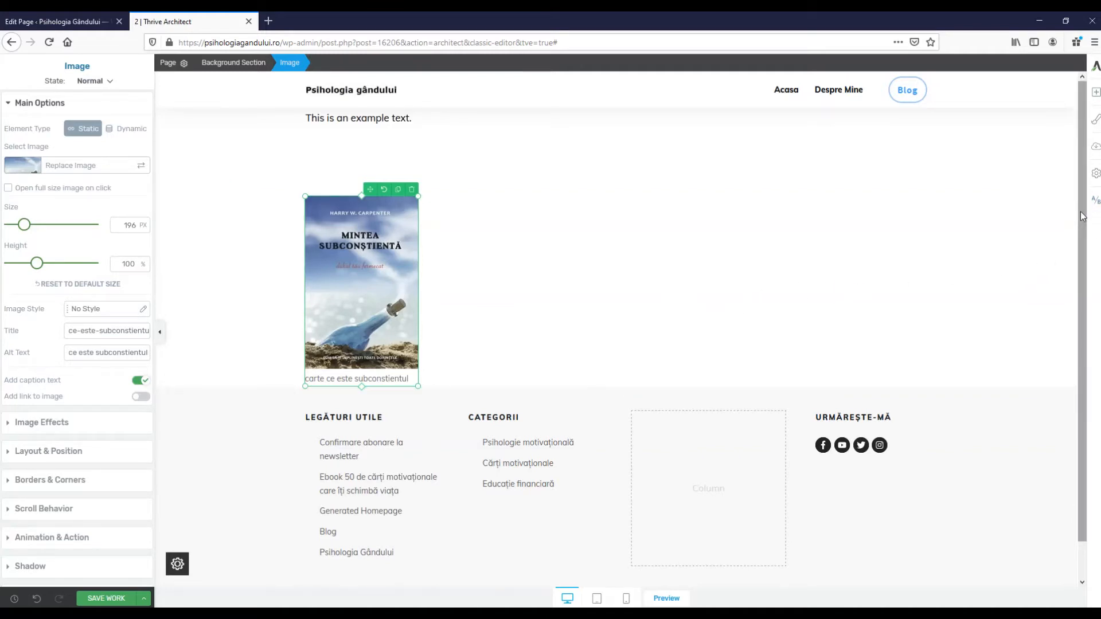
{"action": "mouse_move", "coordinate": [1080, 214]}
{"action": "left_mouse_down"}
{"action": "mouse_move", "coordinate": [1081, 253]}
{"action": "mouse_move", "coordinate": [1085, 205]}
{"action": "left_mouse_up"}
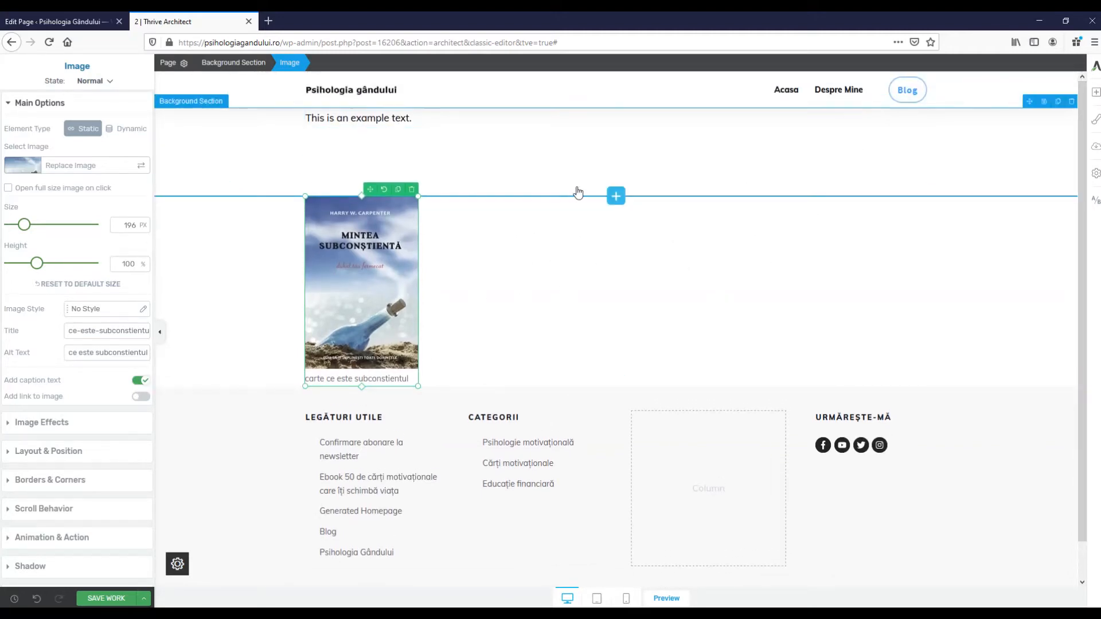
Insert an Articles block with a dark featured post and three previous posts between the example text and the book image
{"action": "left_click", "coordinate": [622, 202]}
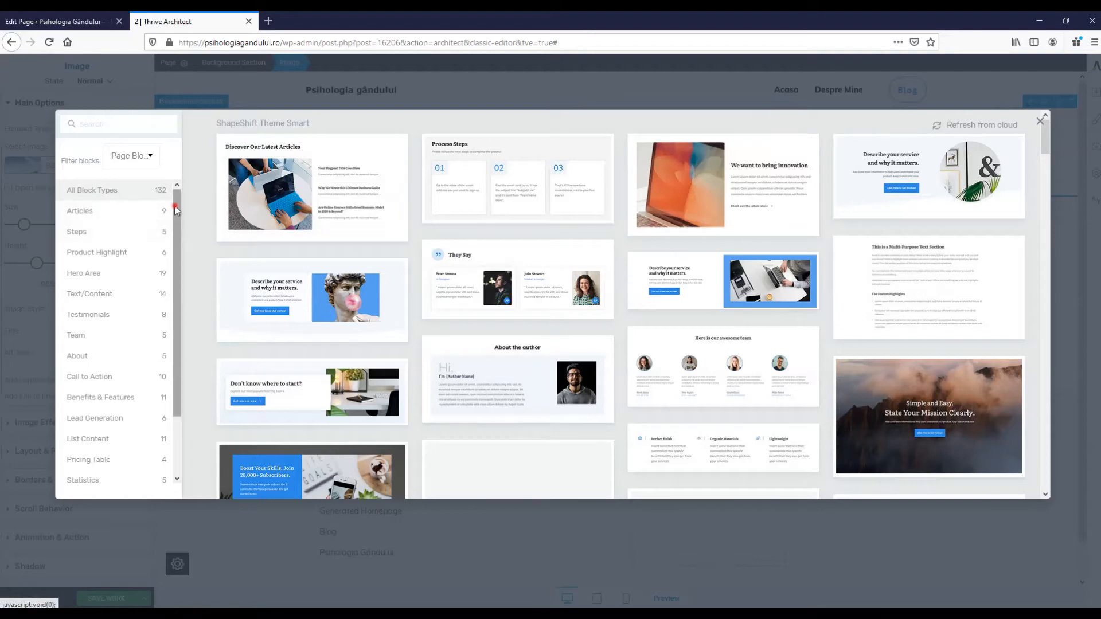
{"action": "scroll", "coordinate": [101, 217], "scroll_direction": "down", "scroll_amount": 1}
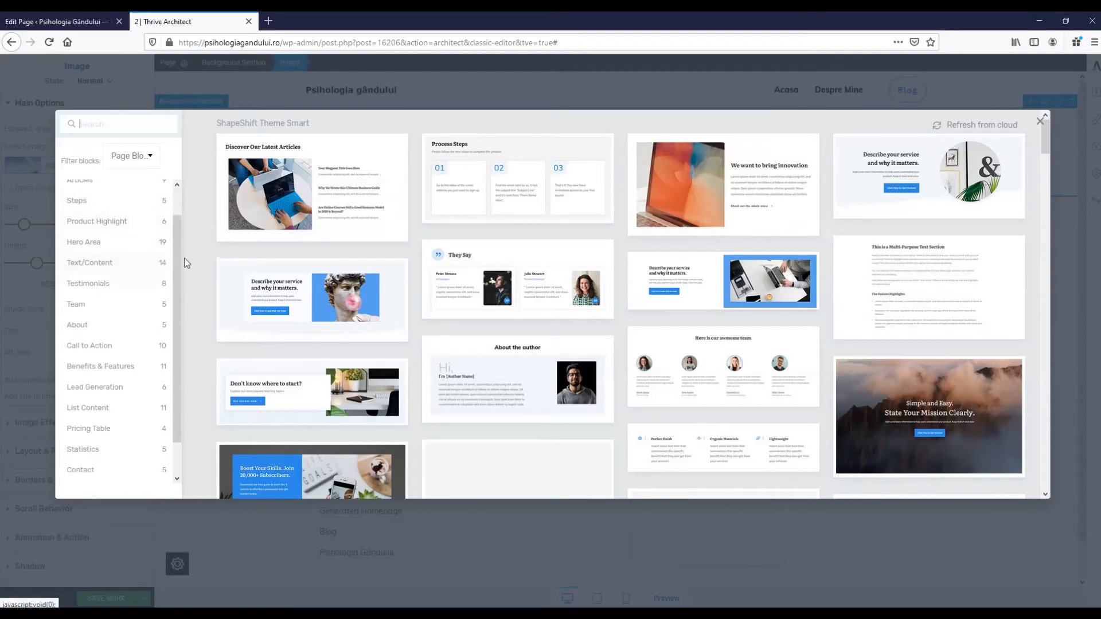
{"action": "left_click_drag", "start_coordinate": [177, 264], "coordinate": [177, 291]}
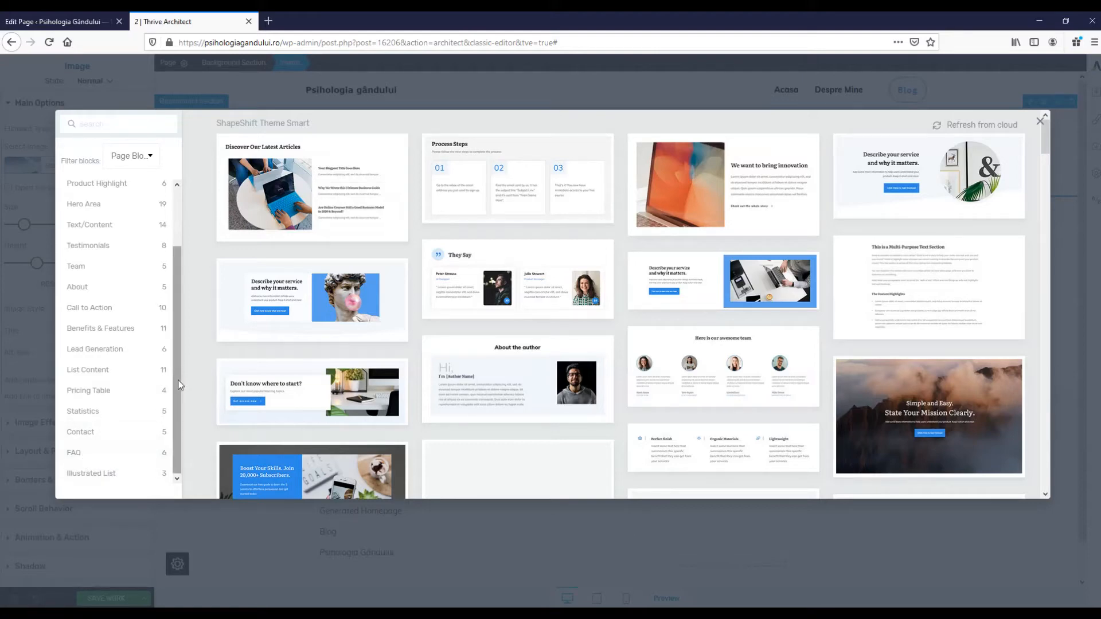
{"action": "left_click_drag", "start_coordinate": [179, 384], "coordinate": [189, 302]}
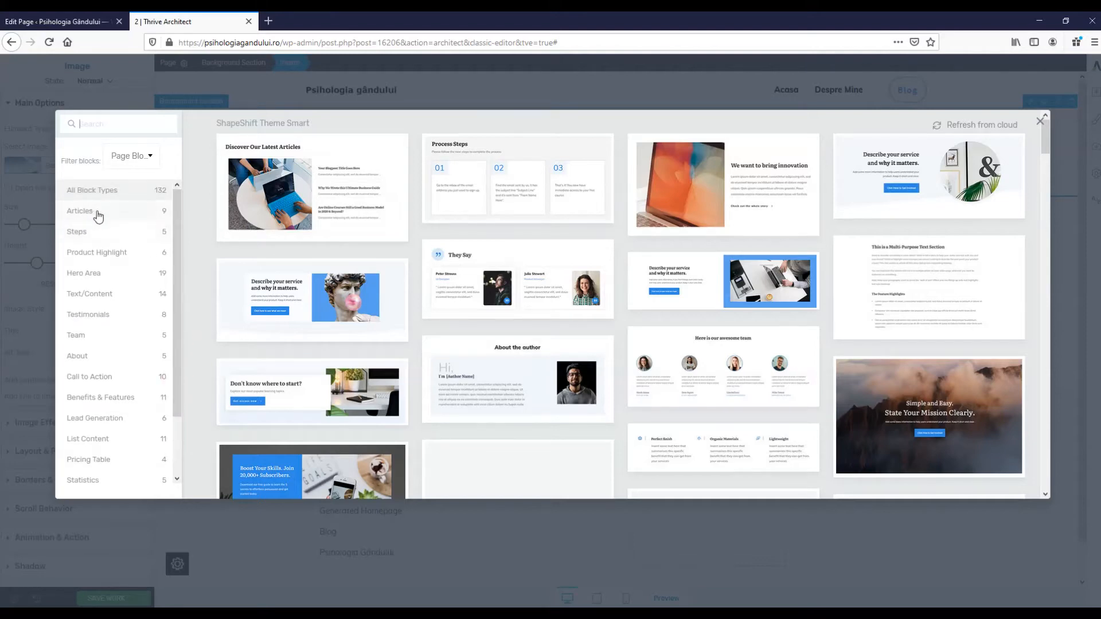
{"action": "left_click", "coordinate": [97, 216]}
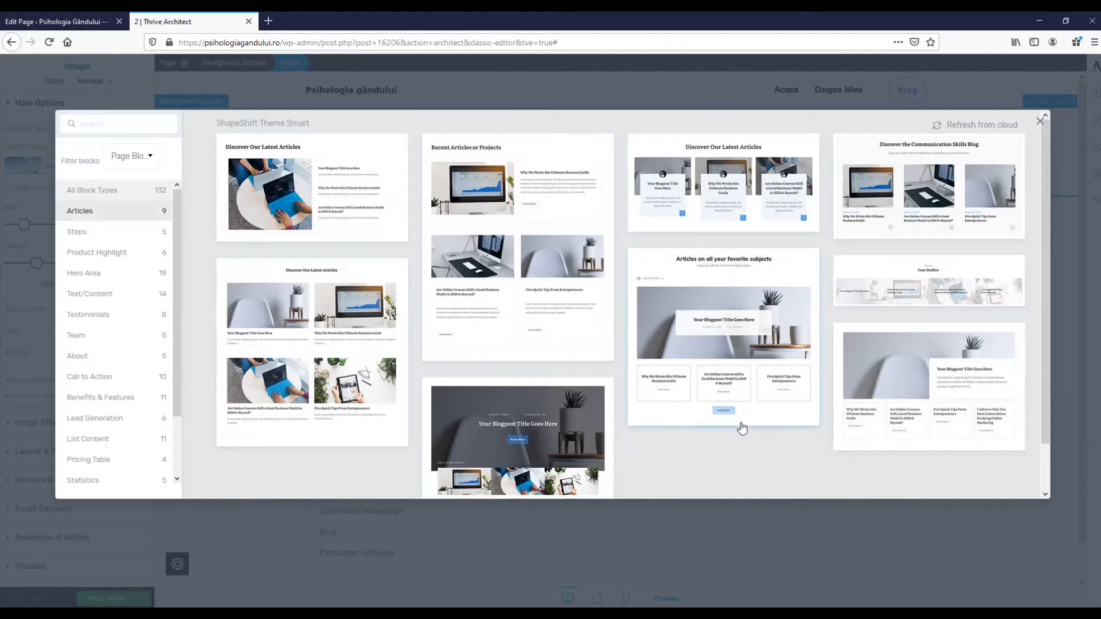
{"action": "left_click_drag", "start_coordinate": [1043, 247], "coordinate": [1048, 290]}
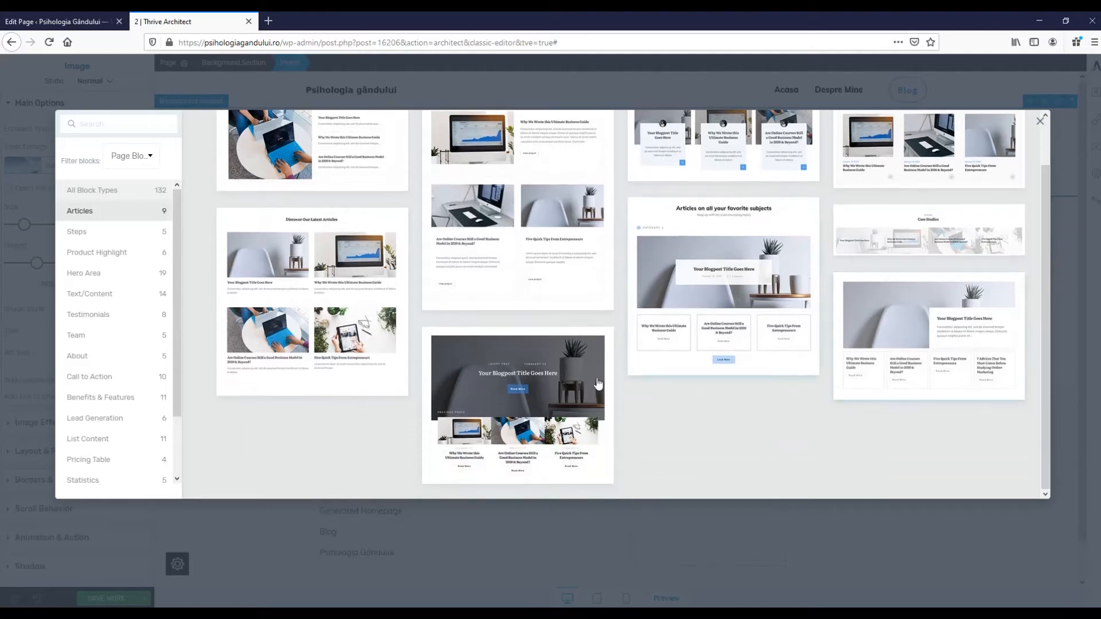
{"action": "left_click", "coordinate": [548, 381]}
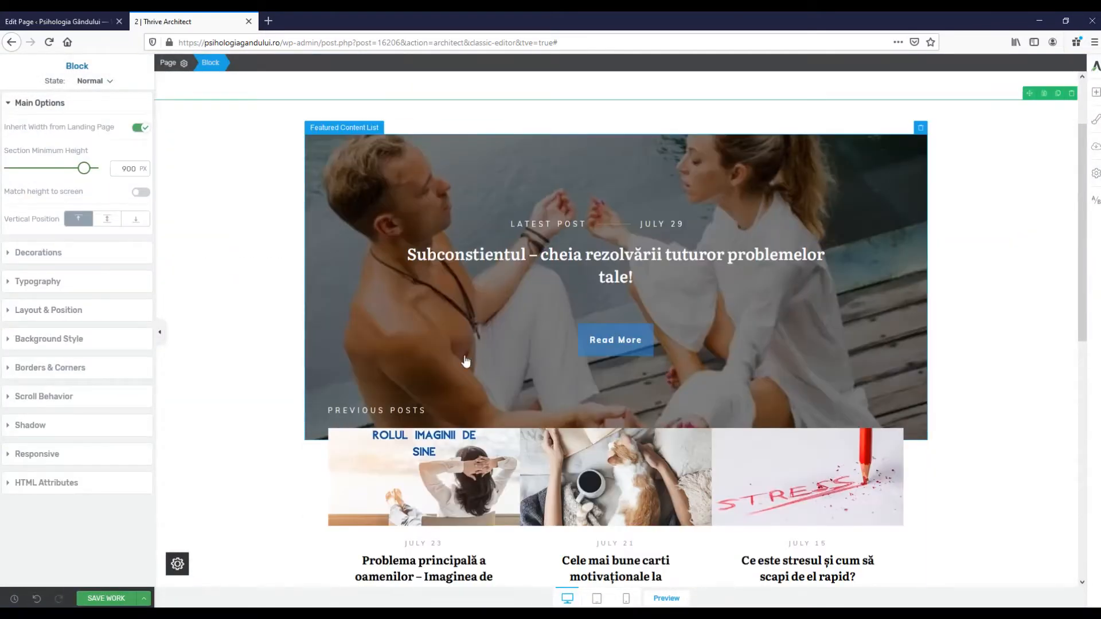
Insert the Product Highlight block "We want to bring innovation" between the articles block and the book image
{"action": "left_click_drag", "start_coordinate": [1082, 265], "coordinate": [1083, 323]}
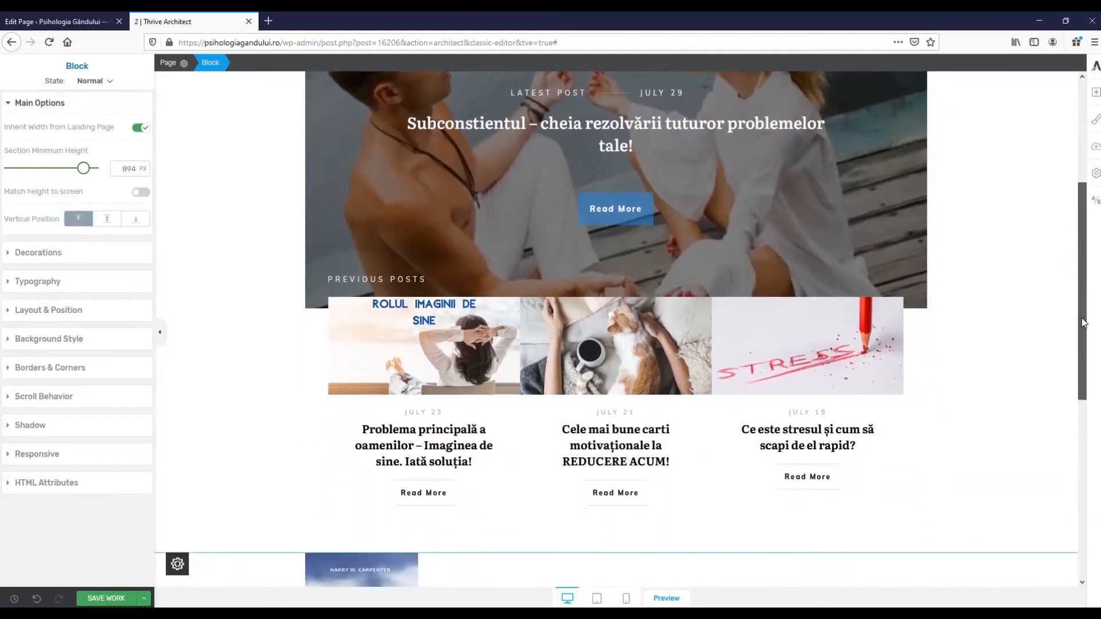
{"action": "scroll", "coordinate": [484, 432], "scroll_direction": "up", "scroll_amount": 3}
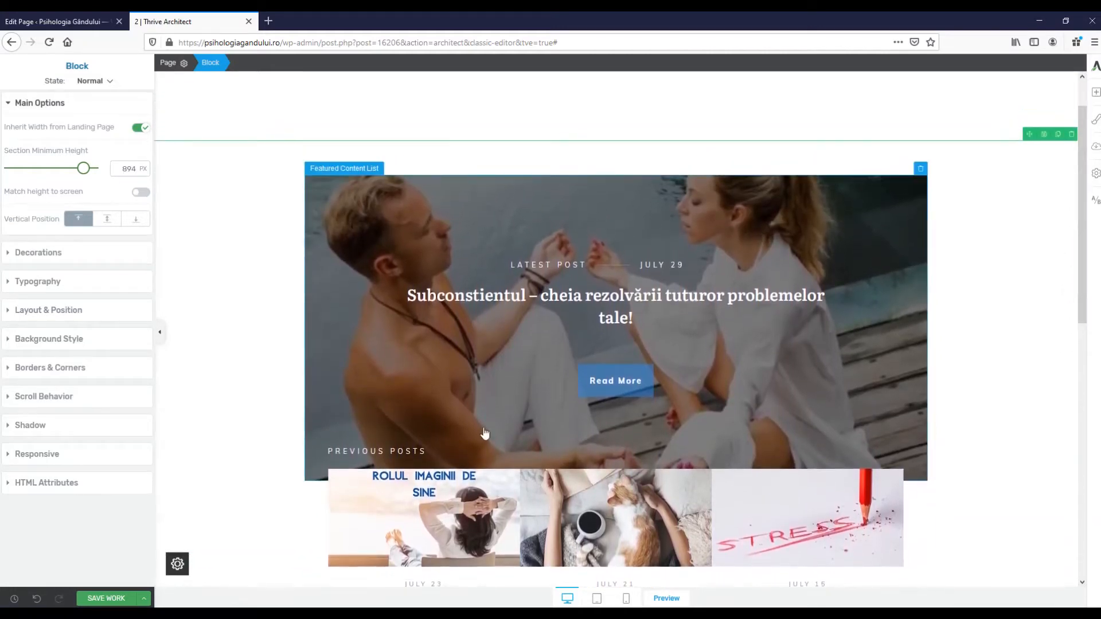
{"action": "mouse_move", "coordinate": [1083, 202]}
{"action": "left_mouse_down"}
{"action": "mouse_move", "coordinate": [1087, 274]}
{"action": "mouse_move", "coordinate": [1095, 194]}
{"action": "left_mouse_up"}
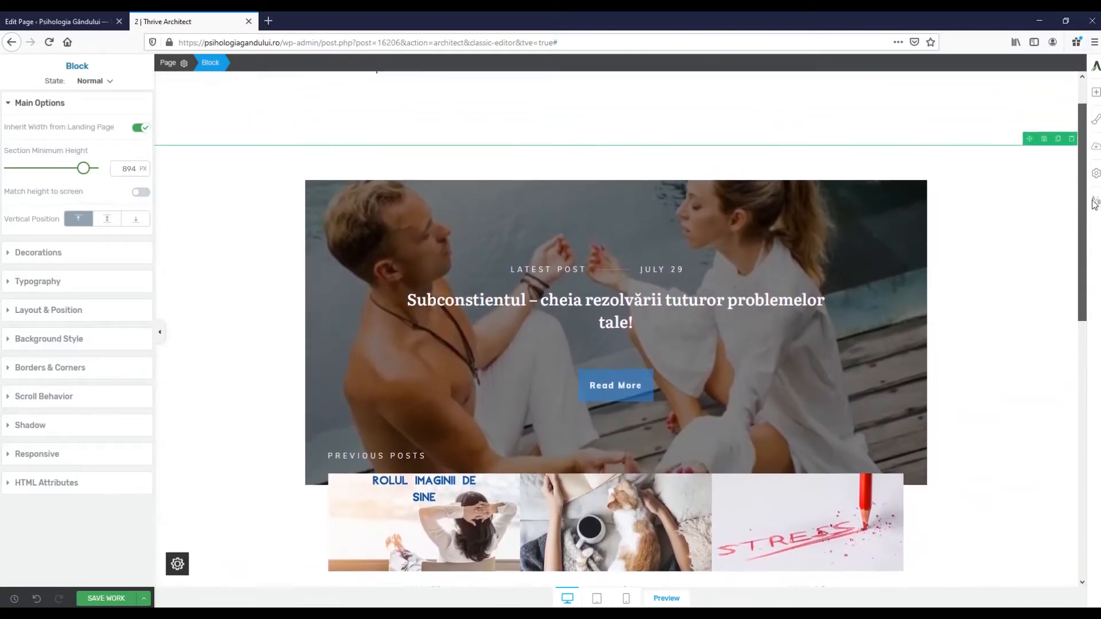
{"action": "scroll", "coordinate": [595, 317], "scroll_direction": "down", "scroll_amount": 1}
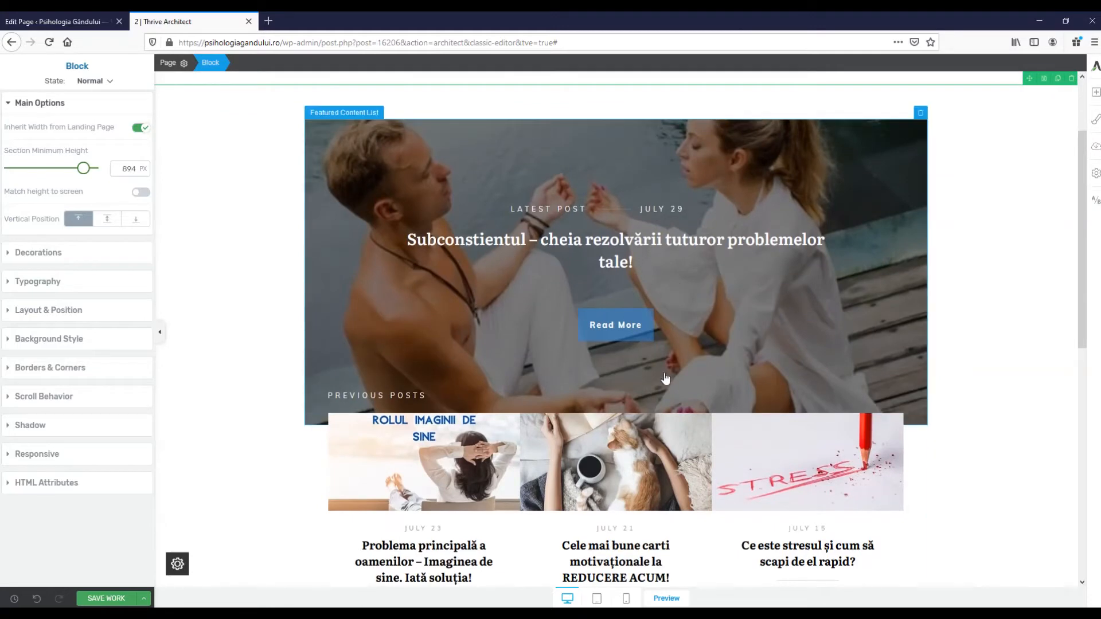
{"action": "left_click_drag", "start_coordinate": [1071, 221], "coordinate": [1035, 347]}
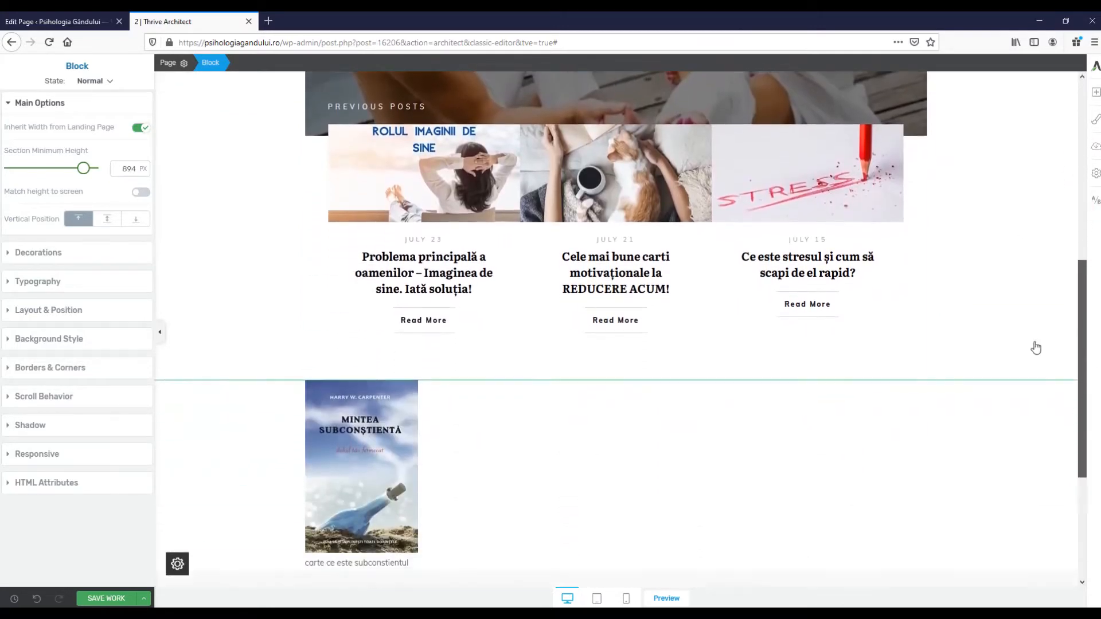
{"action": "mouse_move", "coordinate": [618, 382]}
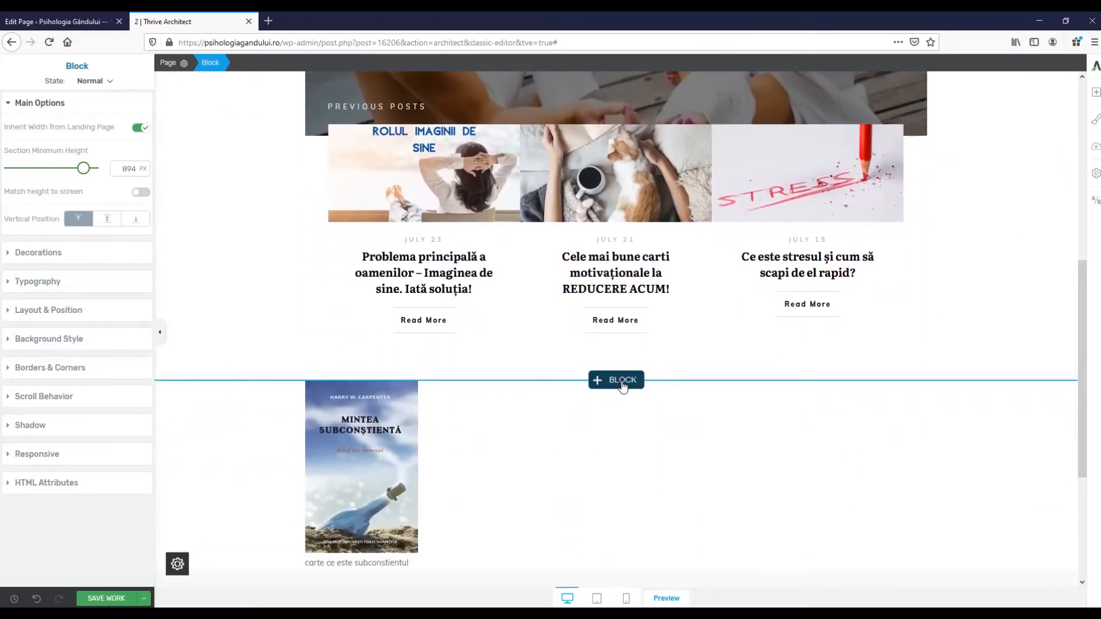
{"action": "left_click", "coordinate": [621, 382]}
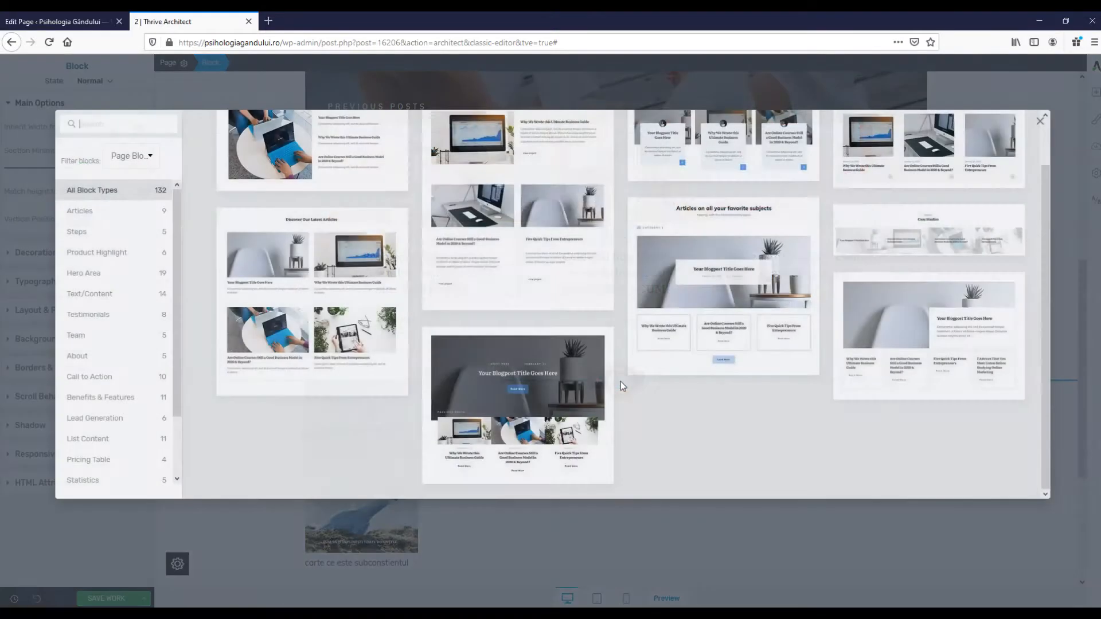
{"action": "left_click", "coordinate": [115, 255]}
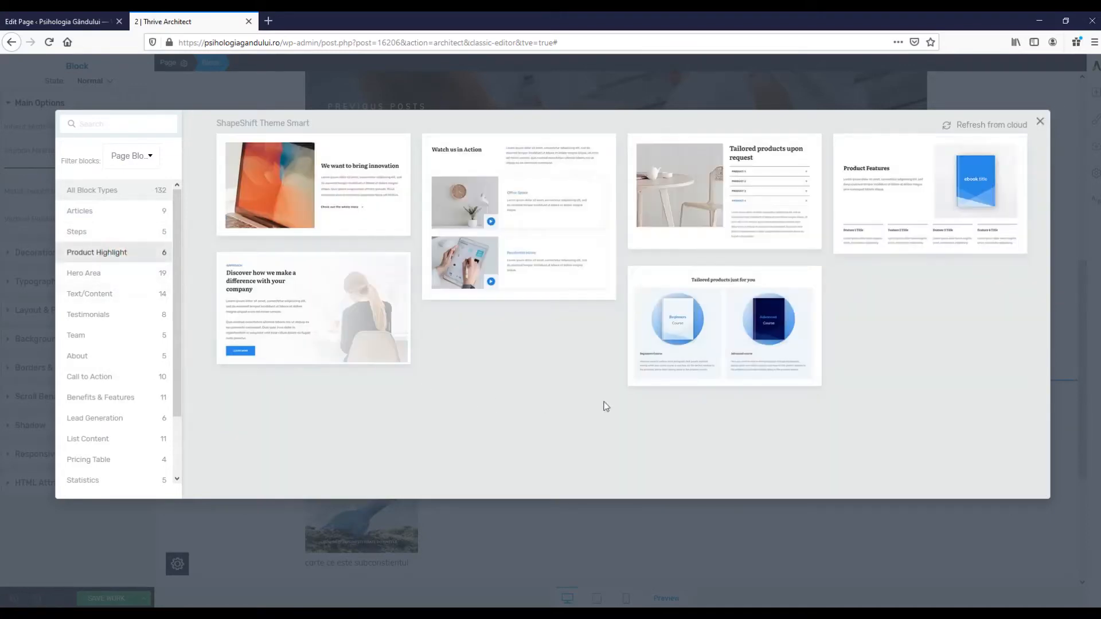
{"action": "left_click", "coordinate": [317, 189]}
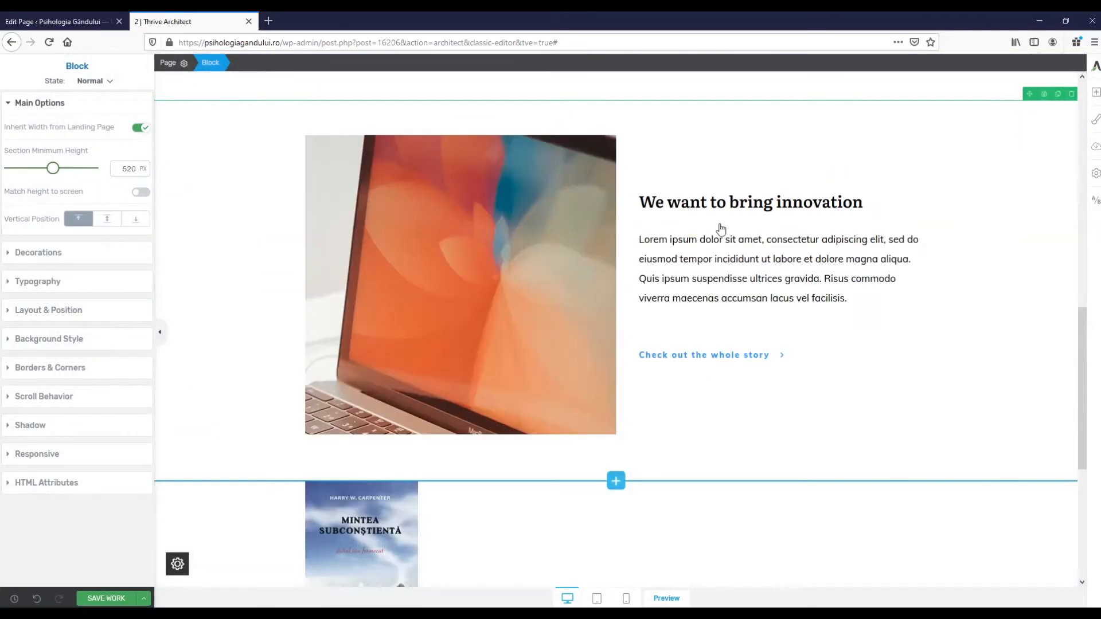
Add the line "text for example" at the end of the paragraph under the "We want to bring innovation" heading
{"action": "mouse_move", "coordinate": [1081, 381]}
{"action": "left_mouse_down"}
{"action": "mouse_move", "coordinate": [1085, 346]}
{"action": "mouse_move", "coordinate": [1081, 371]}
{"action": "left_mouse_up"}
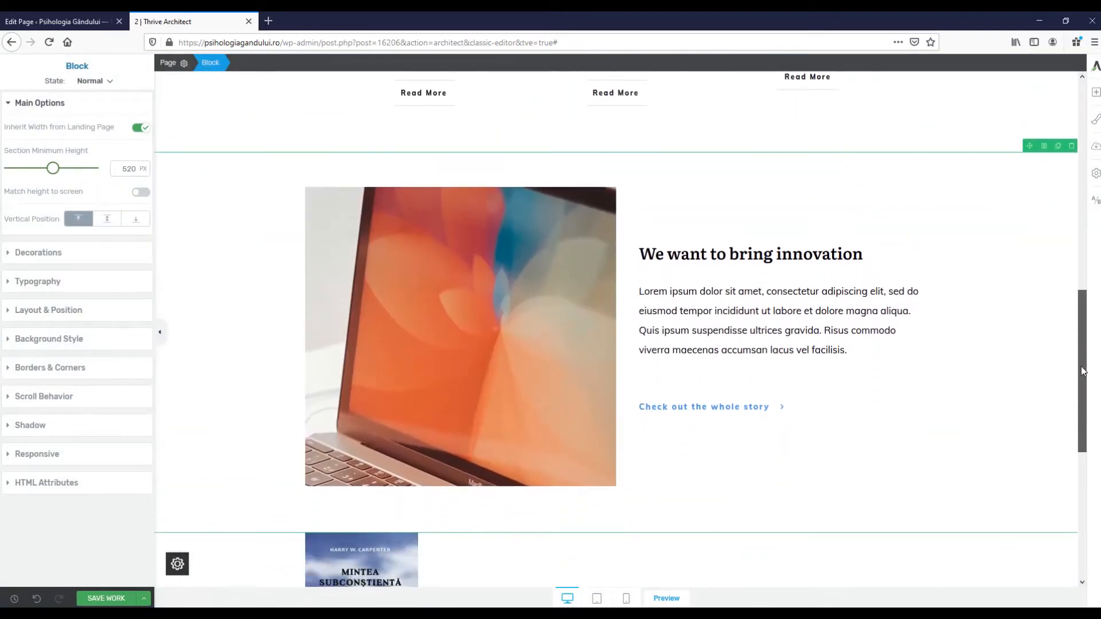
{"action": "left_click", "coordinate": [754, 312]}
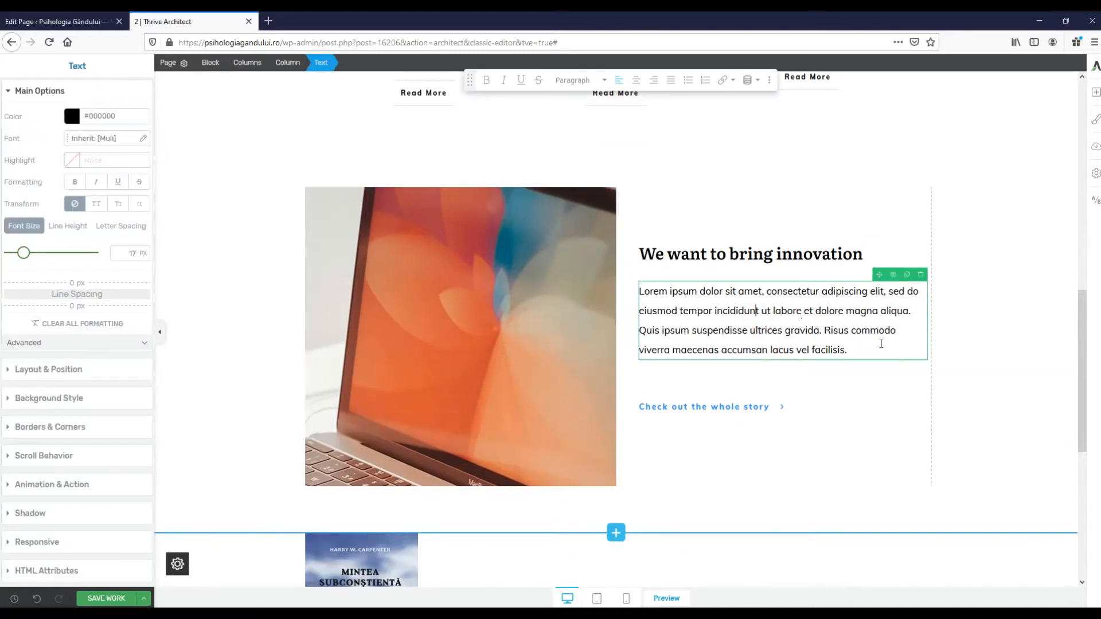
{"action": "left_click", "coordinate": [872, 350]}
{"action": "key", "text": "Return"}
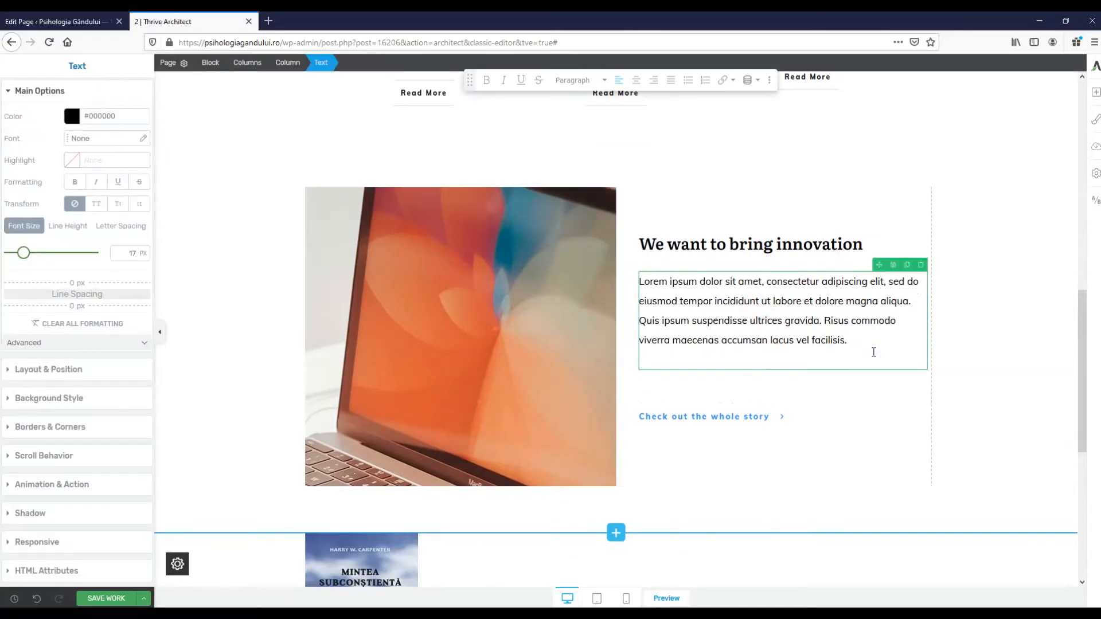
{"action": "type", "text": "text for example"}
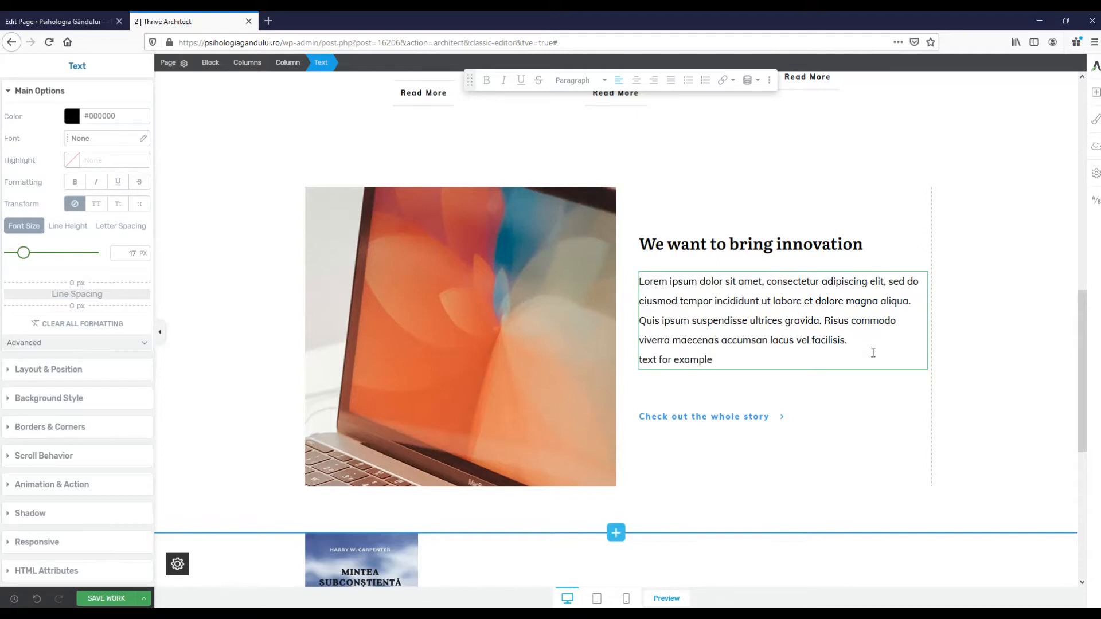
{"action": "left_click", "coordinate": [892, 404]}
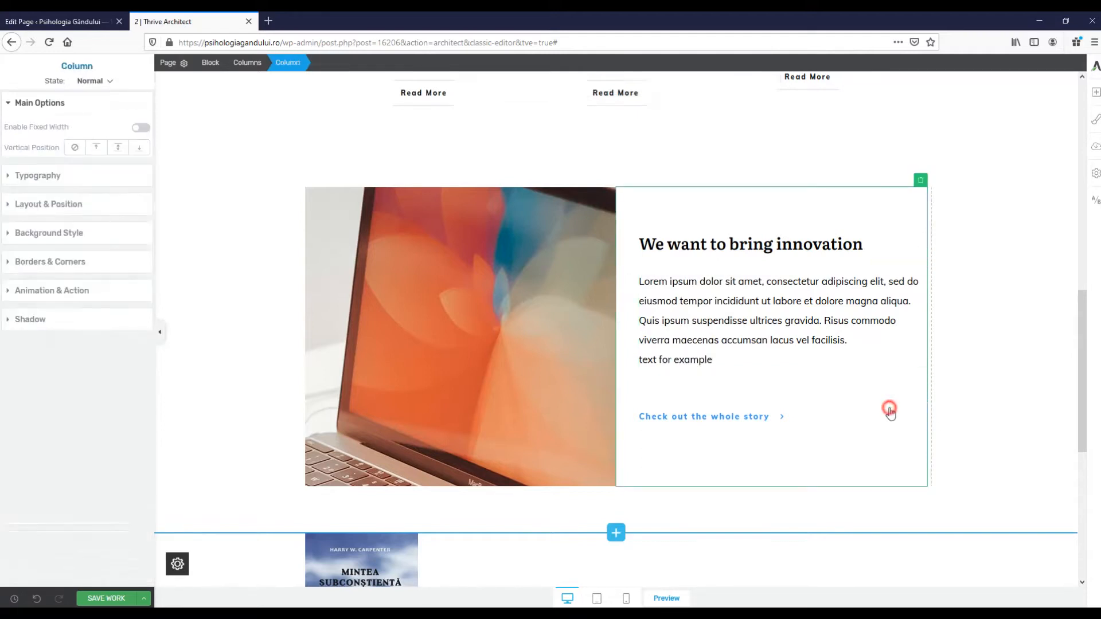
Add an image element below the "text for example" line using the media library photo of the woman pulling her hair
{"action": "left_click", "coordinate": [1095, 98]}
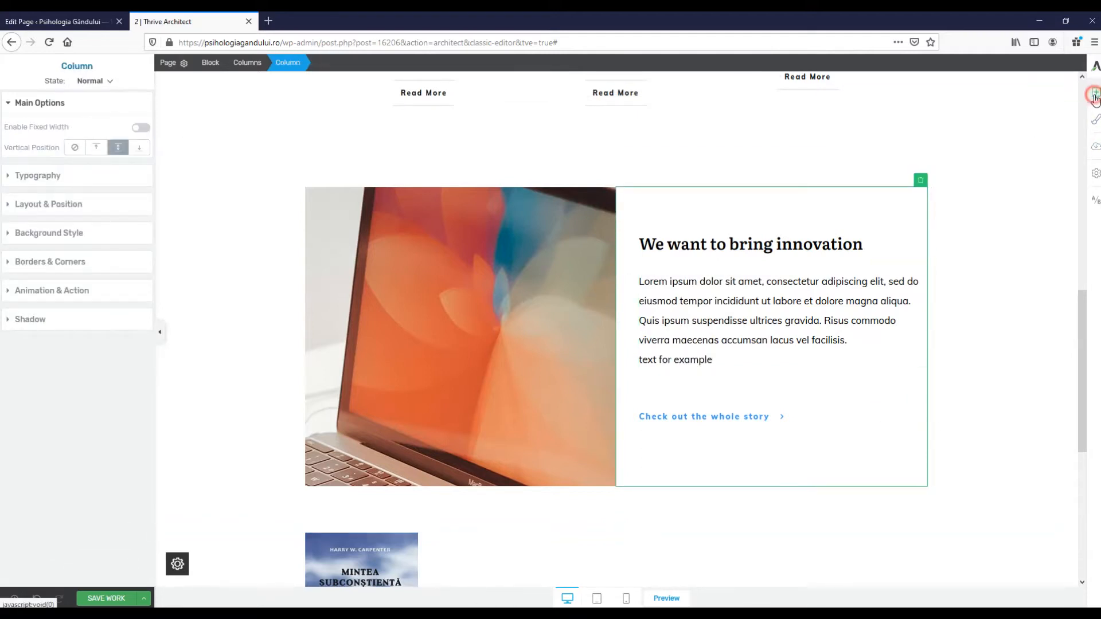
{"action": "left_click_drag", "start_coordinate": [1057, 178], "coordinate": [727, 369]}
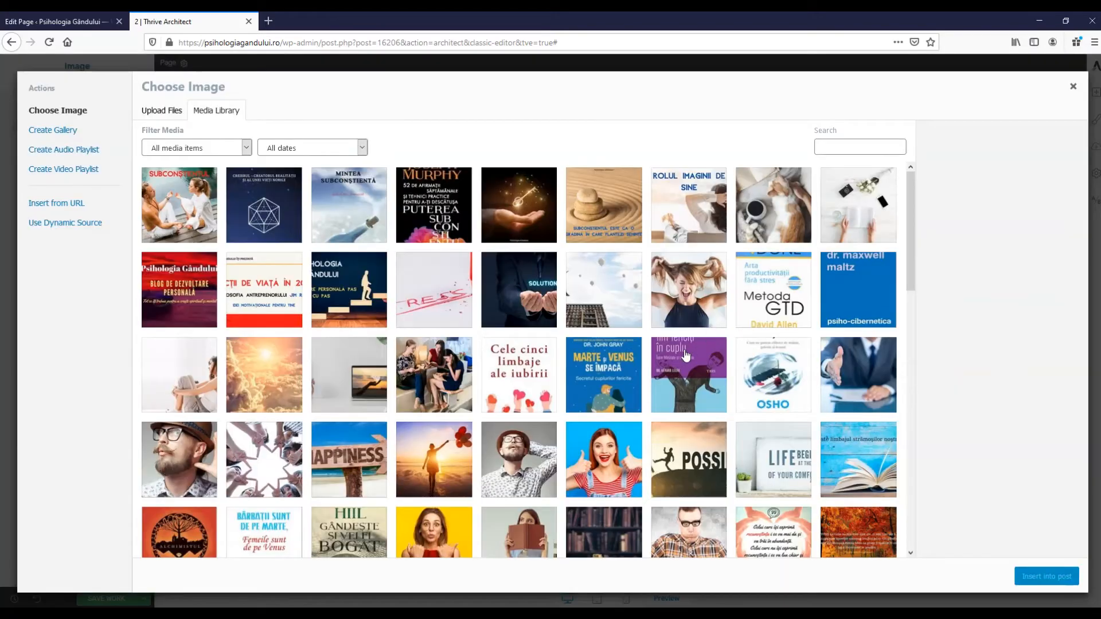
{"action": "left_click", "coordinate": [689, 288]}
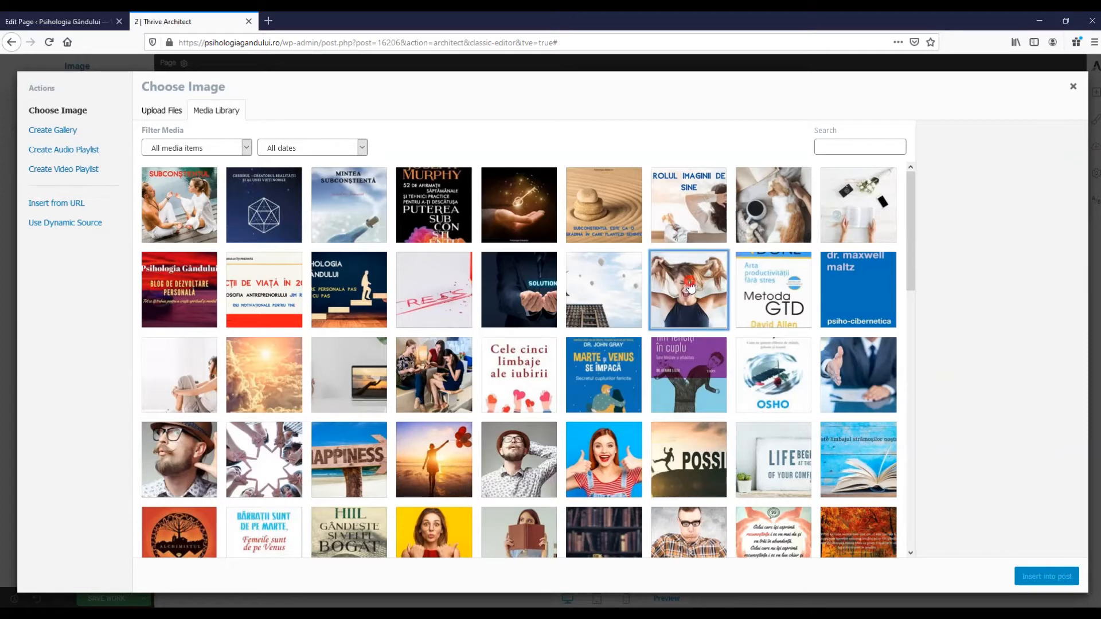
{"action": "left_click", "coordinate": [1046, 576]}
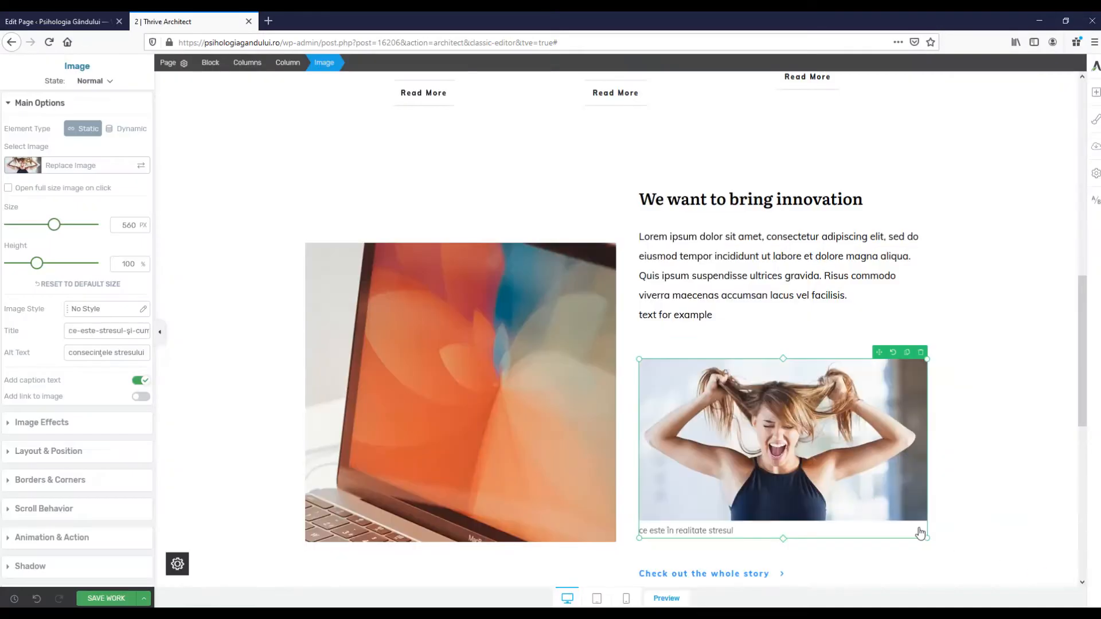
{"action": "left_click", "coordinate": [975, 386]}
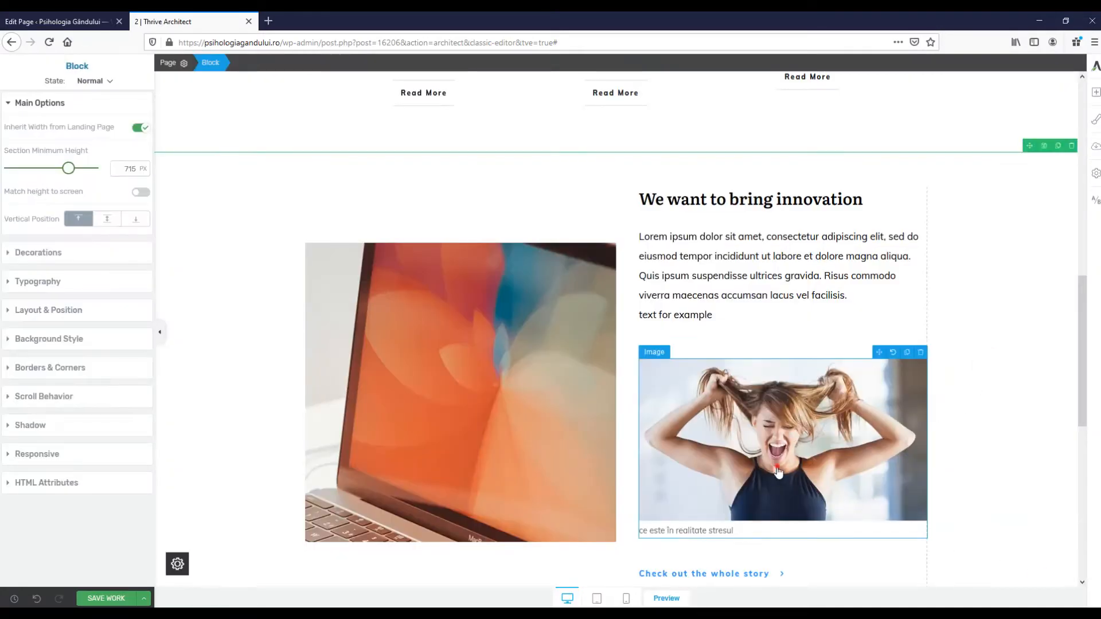
Shrink the photo of the woman to about 489 px and turn off its caption text
{"action": "left_click", "coordinate": [915, 380]}
{"action": "mouse_move", "coordinate": [924, 360]}
{"action": "left_mouse_down"}
{"action": "mouse_move", "coordinate": [862, 383]}
{"action": "mouse_move", "coordinate": [920, 379]}
{"action": "left_mouse_up"}
{"action": "left_click", "coordinate": [736, 512]}
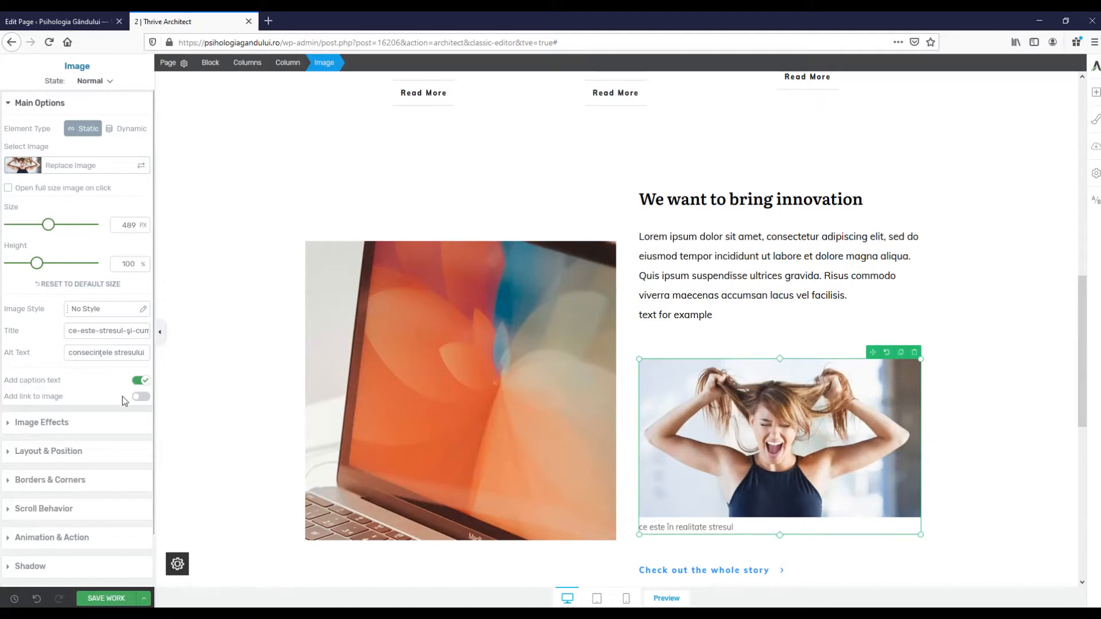
{"action": "left_click", "coordinate": [138, 382]}
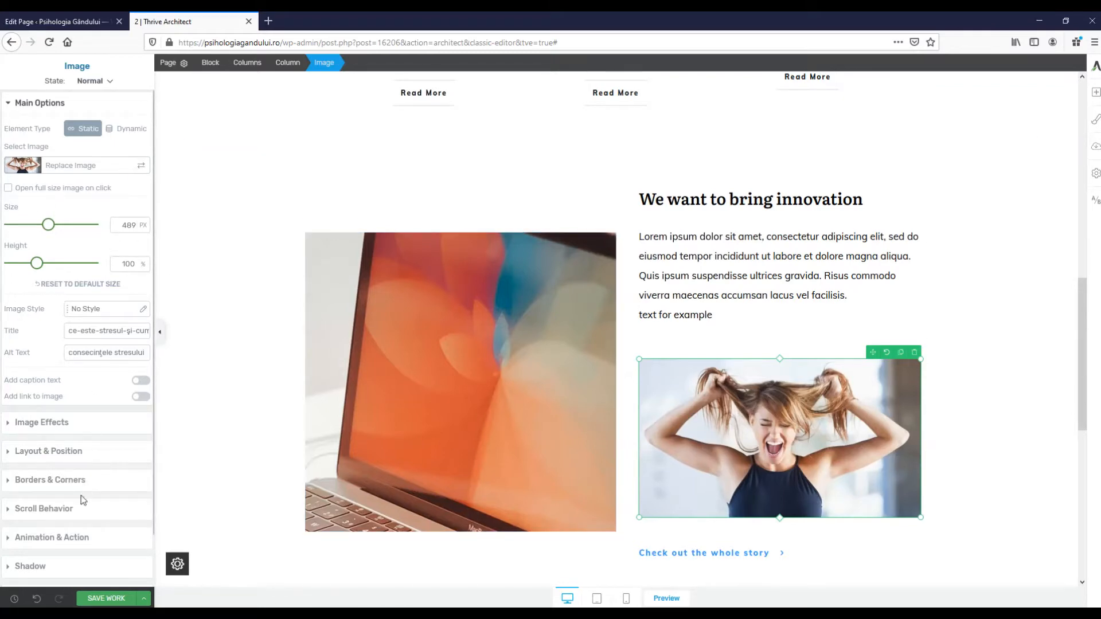
Set the photo's top margin to 0 px and its bottom margin to 30 px
{"action": "left_click", "coordinate": [9, 454]}
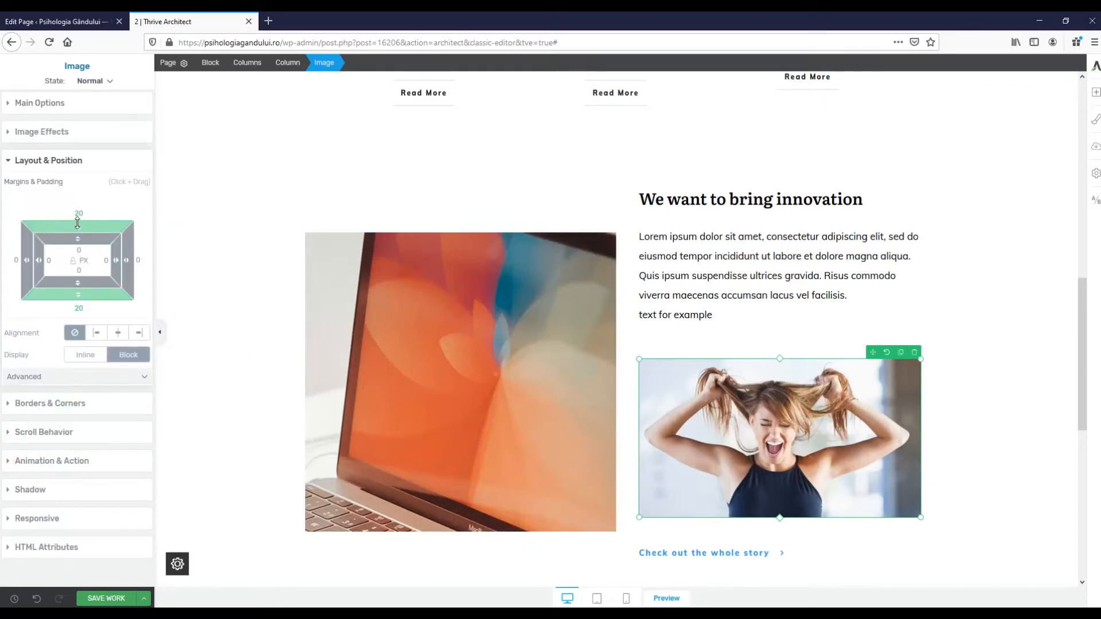
{"action": "left_click_drag", "start_coordinate": [77, 223], "coordinate": [79, 246]}
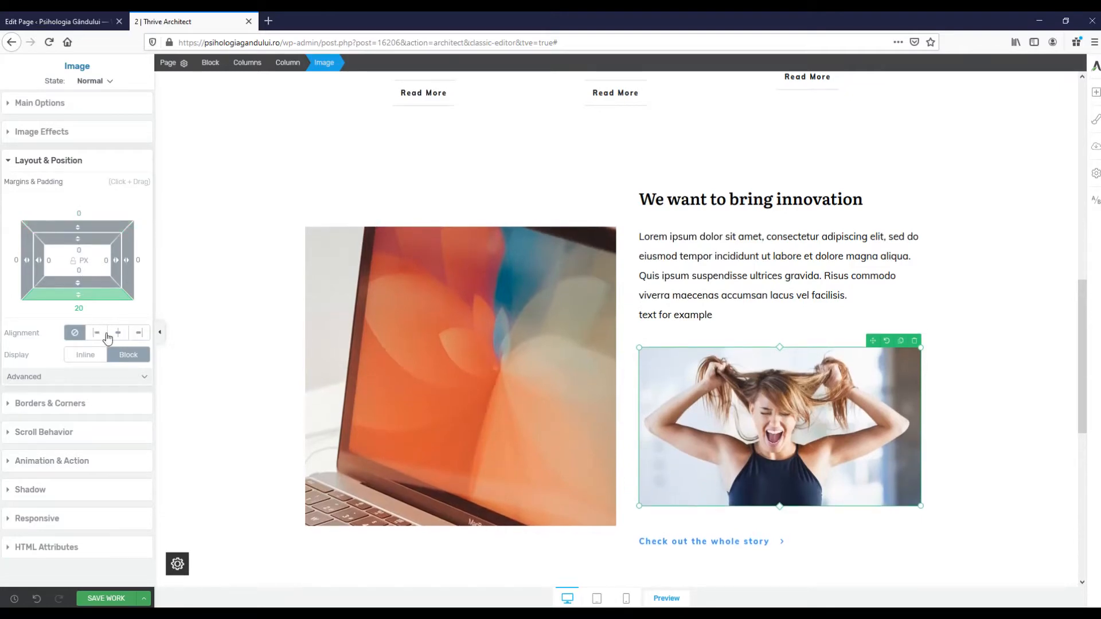
{"action": "left_click_drag", "start_coordinate": [79, 291], "coordinate": [84, 303]}
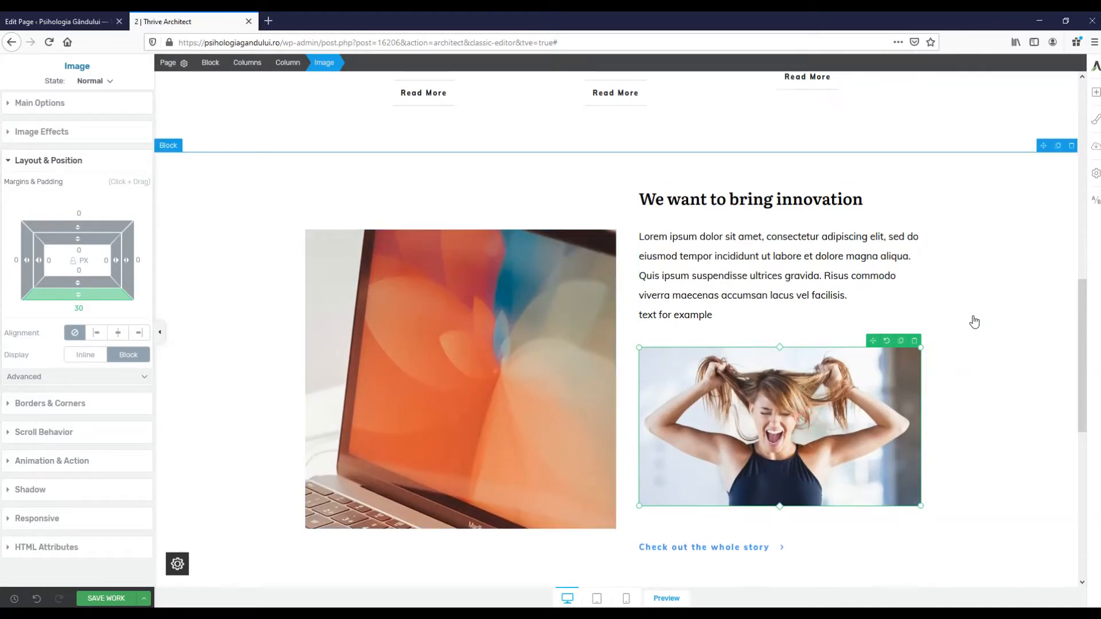
Insert the blue Text/Content block "This is a Multi-Purpose Text Section" with a boxed note above the book image
{"action": "scroll", "coordinate": [1082, 287], "scroll_direction": "down", "scroll_amount": 3}
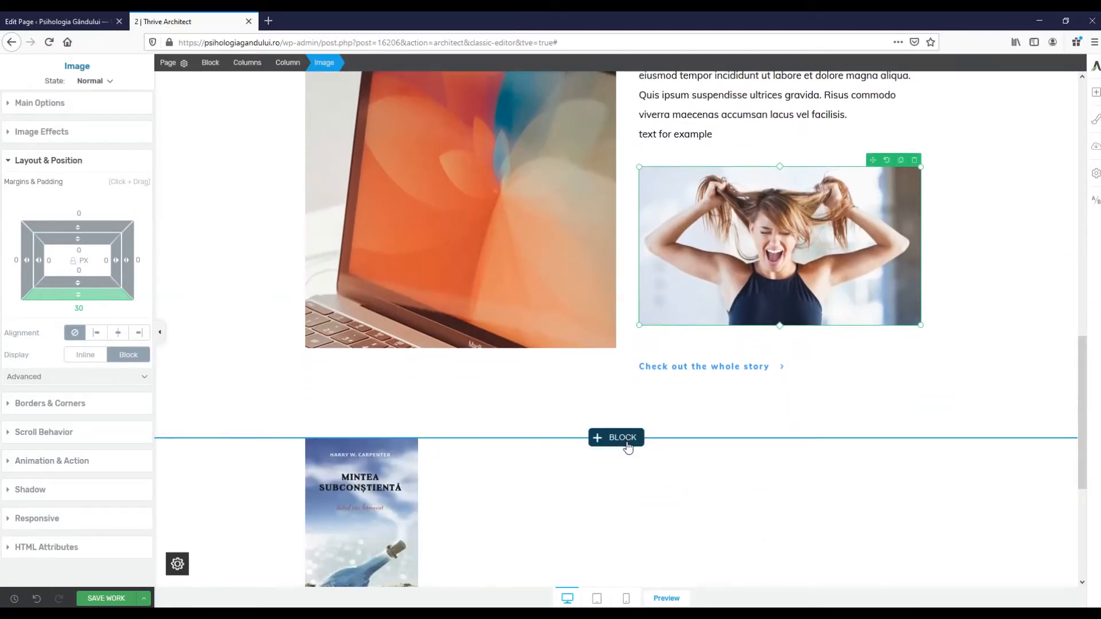
{"action": "left_click", "coordinate": [627, 445]}
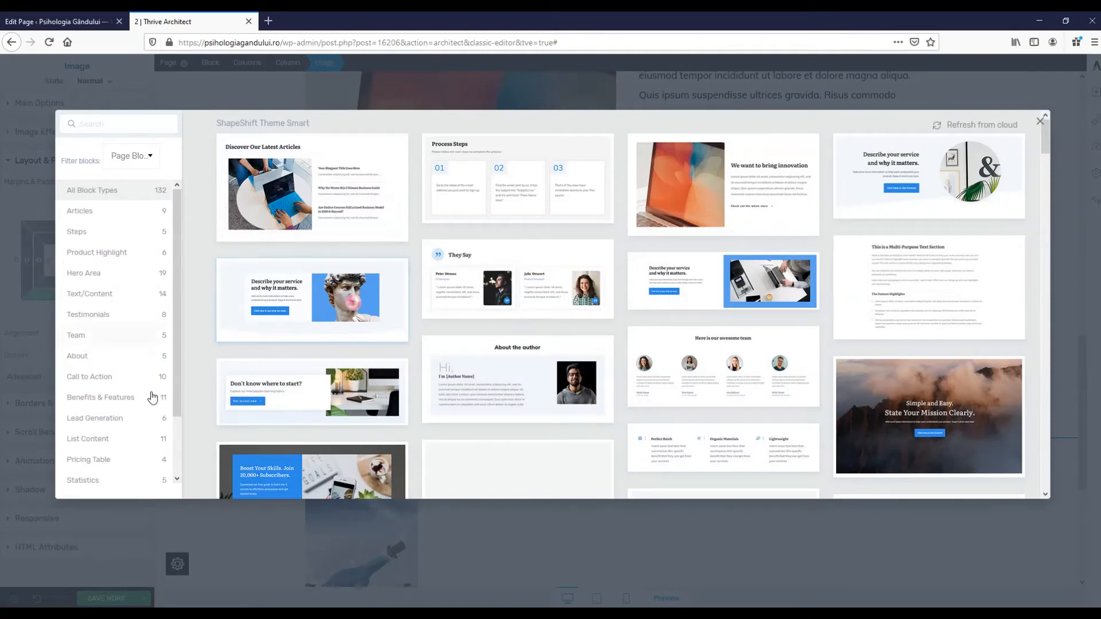
{"action": "left_click", "coordinate": [109, 301]}
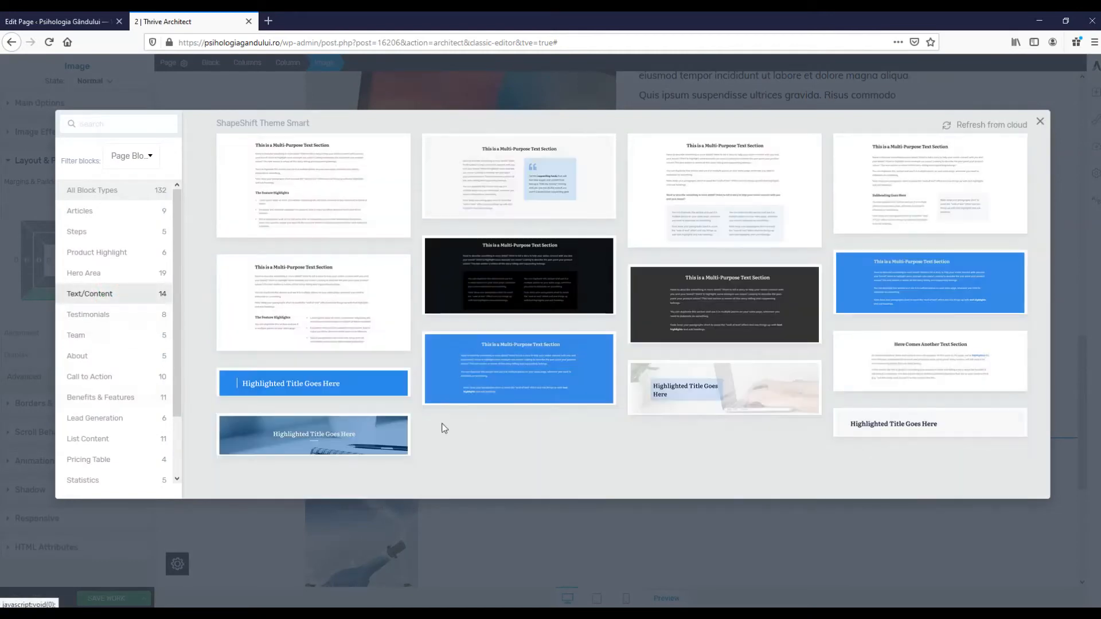
{"action": "left_click", "coordinate": [524, 370]}
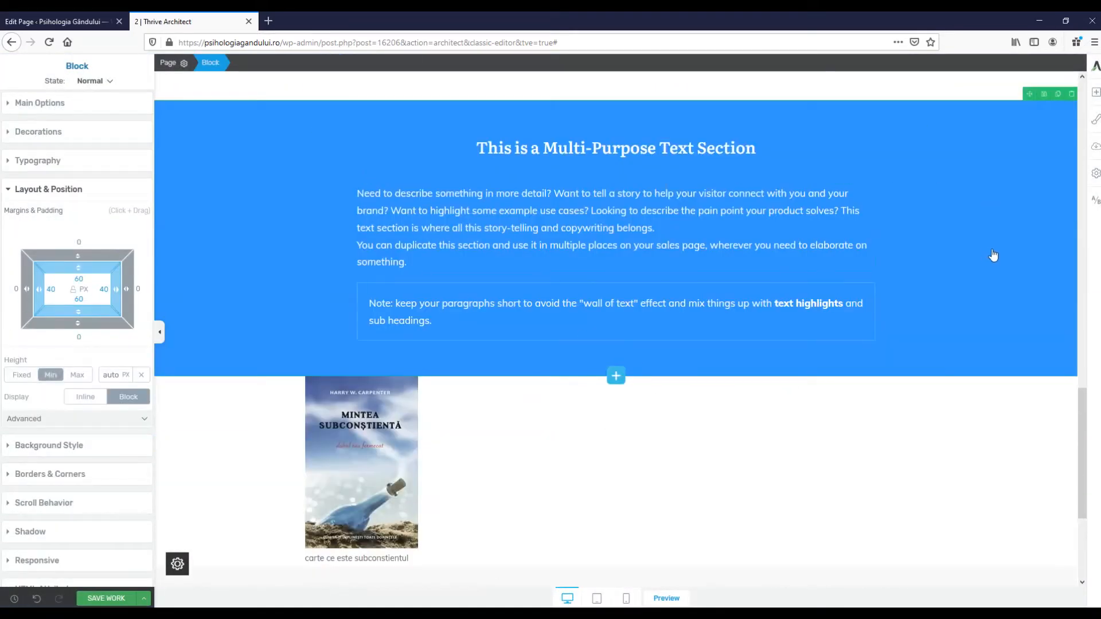
Close the page 2 editor and leave it without saving the changes
{"action": "left_click", "coordinate": [569, 229]}
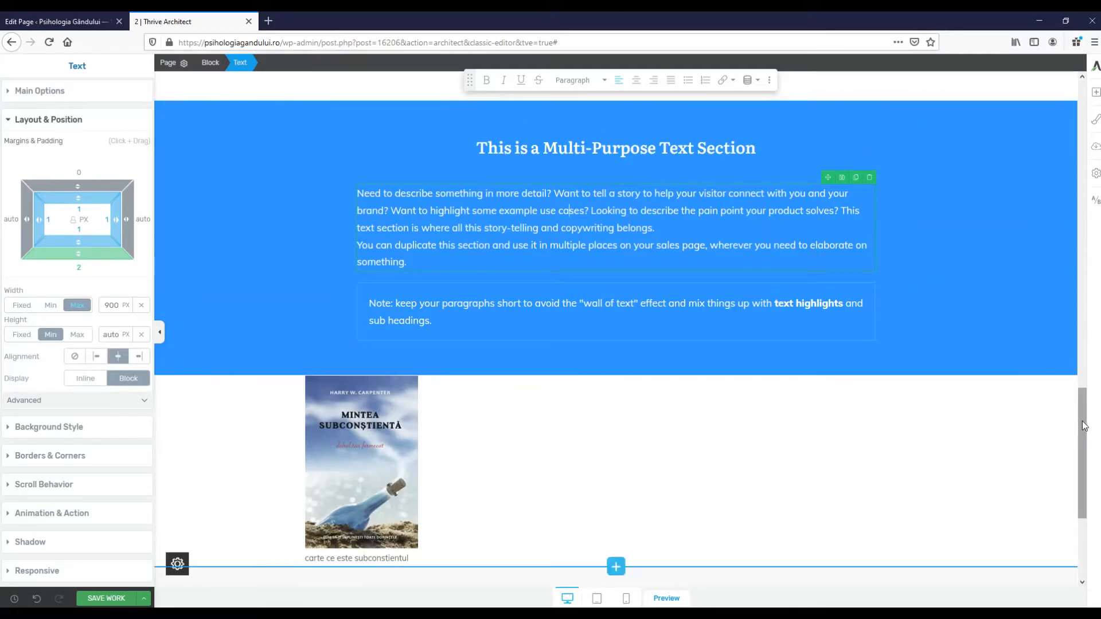
{"action": "left_click_drag", "start_coordinate": [1081, 395], "coordinate": [1082, 113]}
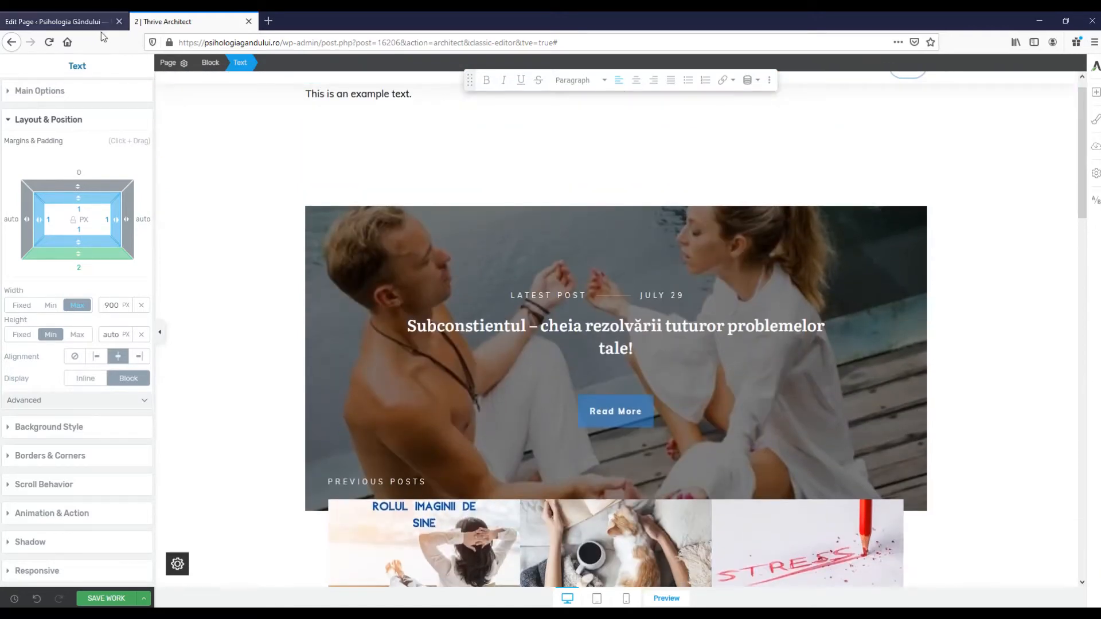
{"action": "left_click", "coordinate": [249, 21]}
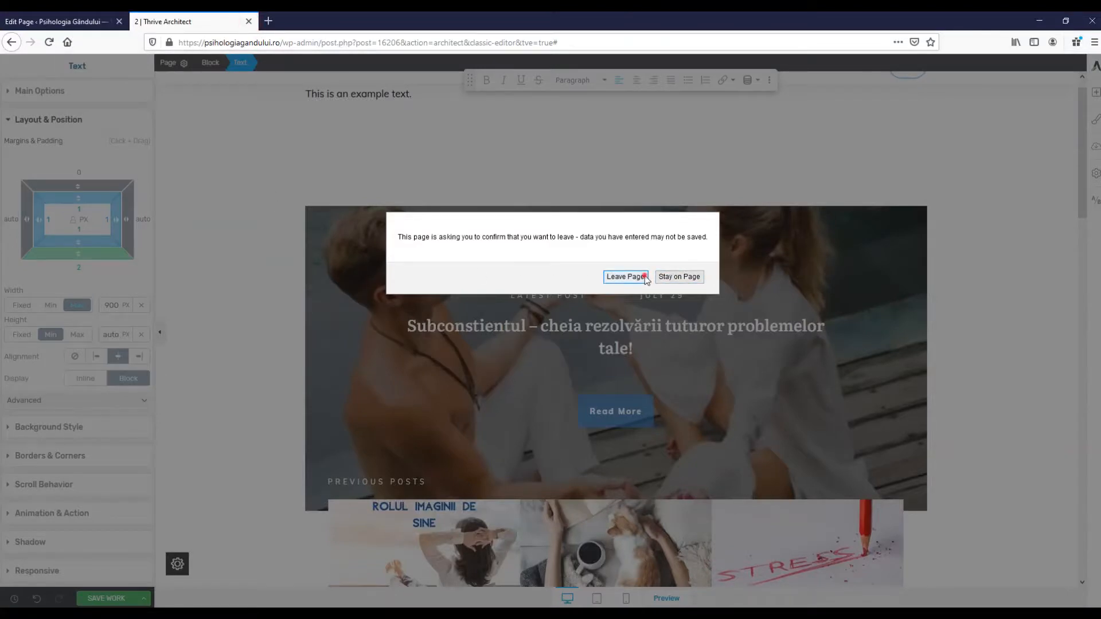
{"action": "left_click", "coordinate": [628, 277]}
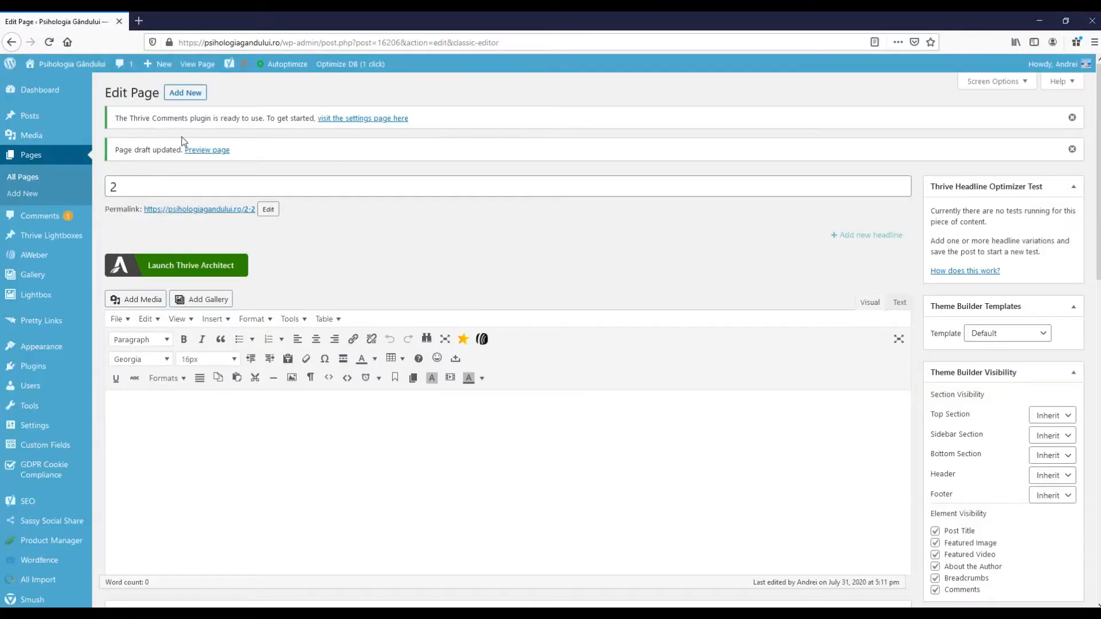
Create a new page titled "3" and open it in Thrive Architect as a Completely Blank Page
{"action": "left_click", "coordinate": [27, 195]}
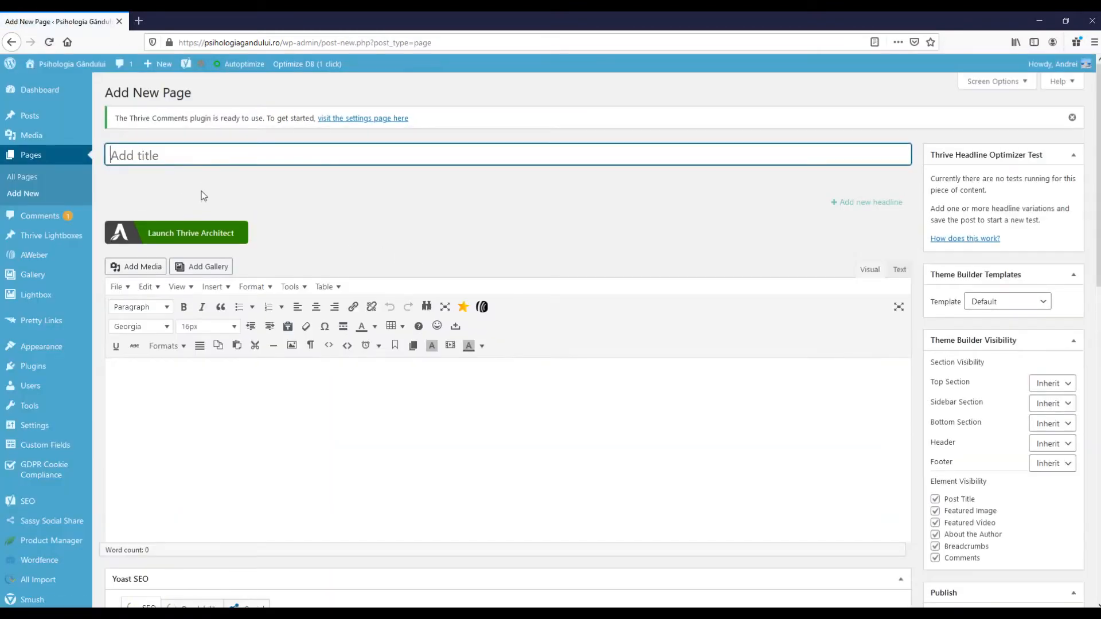
{"action": "type", "text": "3"}
{"action": "left_click", "coordinate": [408, 218]}
{"action": "left_click", "coordinate": [182, 238]}
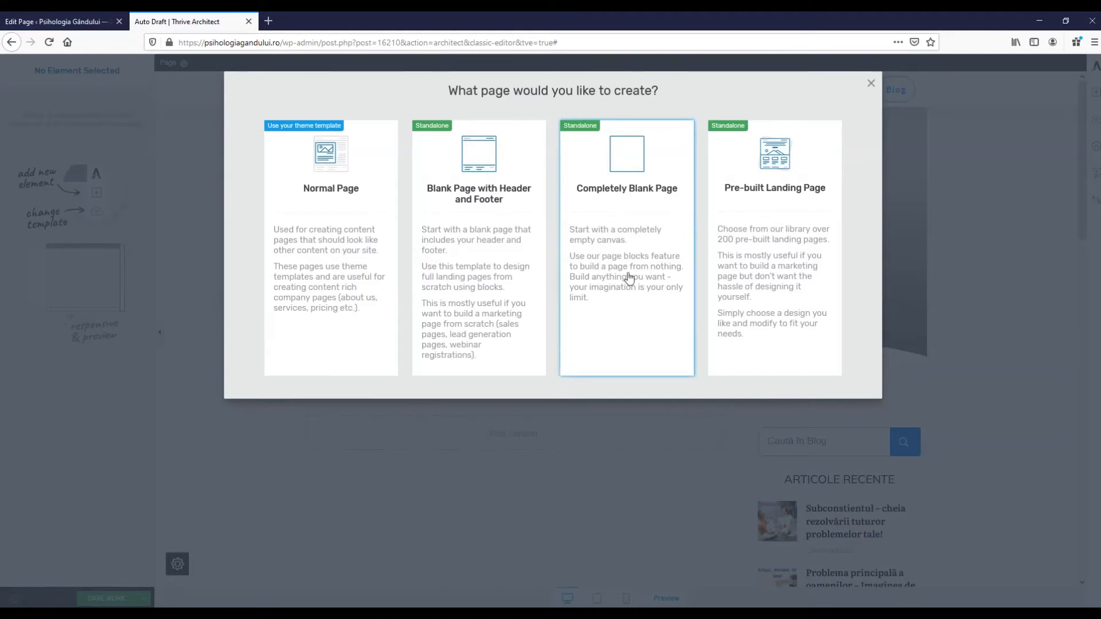
{"action": "left_click", "coordinate": [632, 205]}
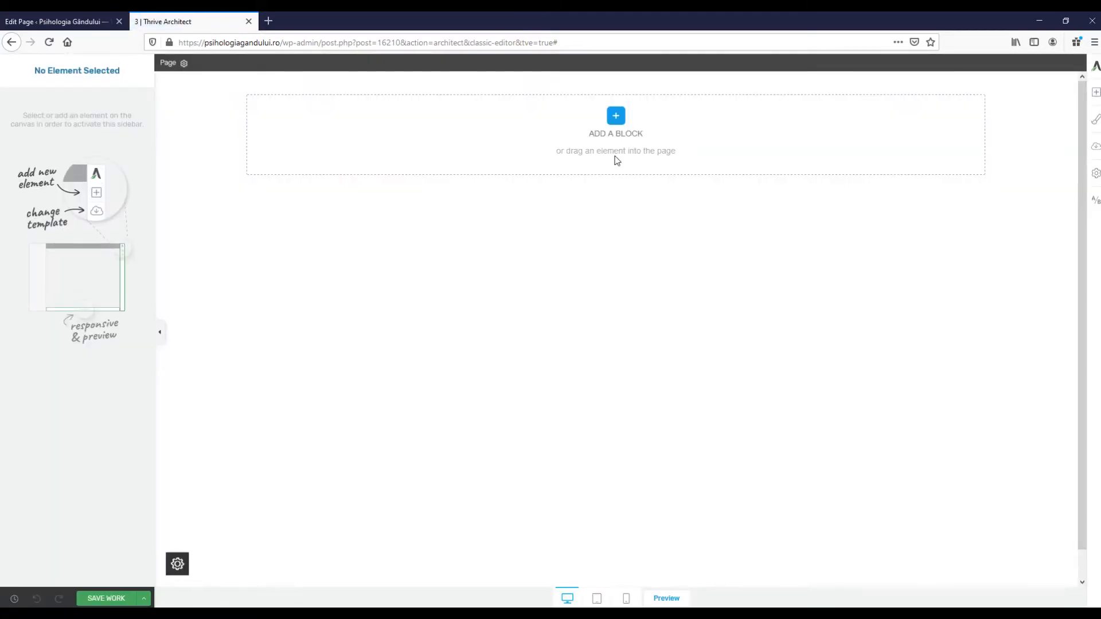
Filter the block library to show all blocks and insert the Pros & Cons block with green Pros and red Cons boxes above a conclusion
{"action": "left_click", "coordinate": [616, 117]}
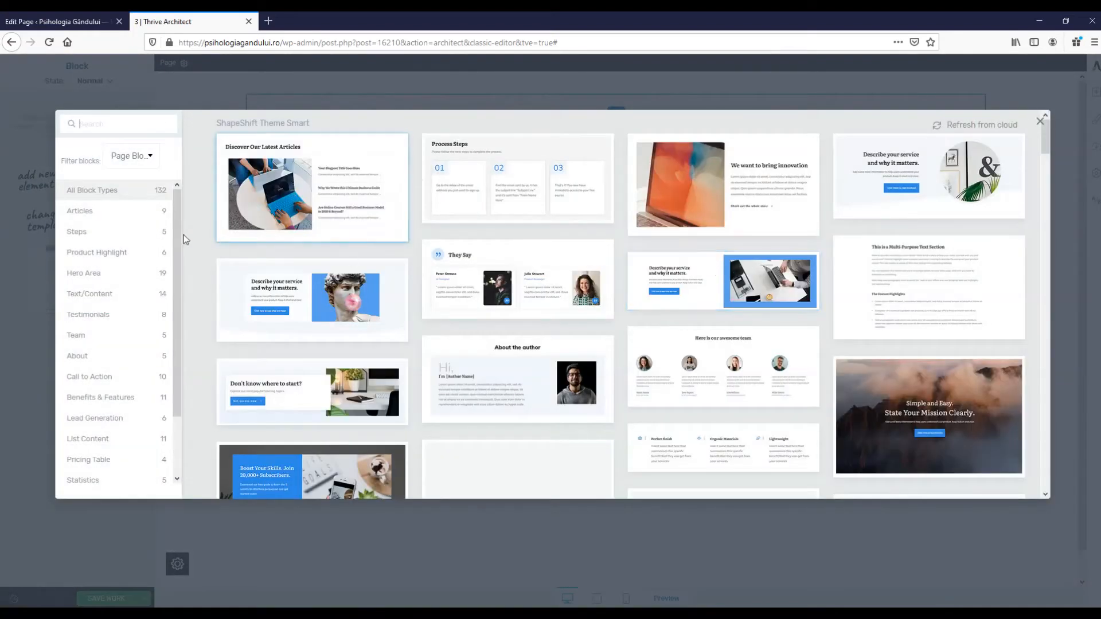
{"action": "scroll", "coordinate": [181, 294], "scroll_direction": "down", "scroll_amount": 2}
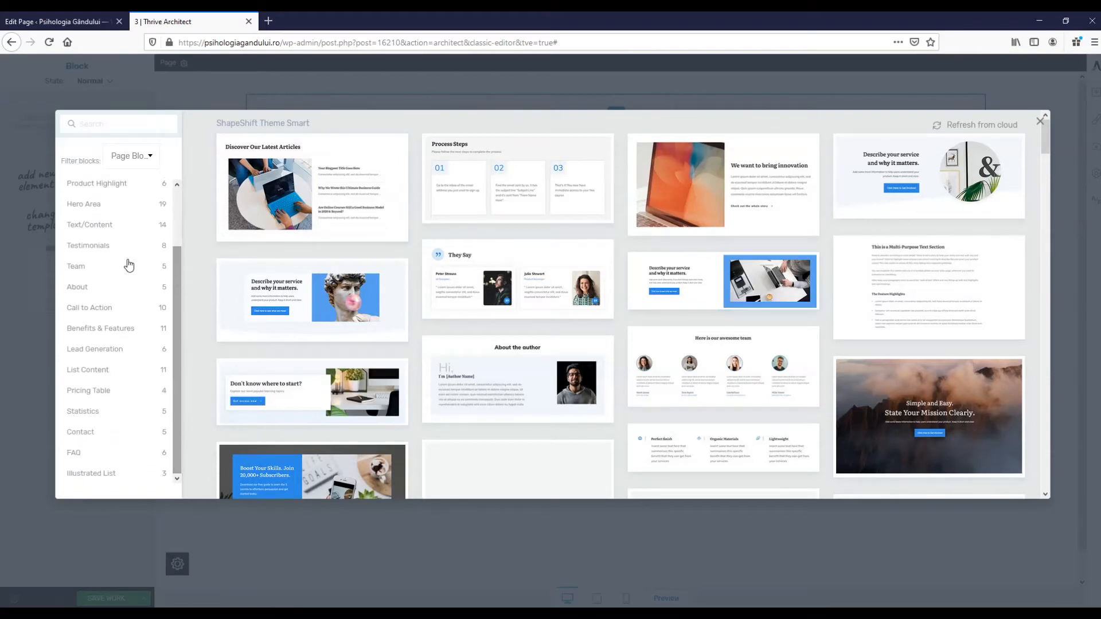
{"action": "left_click", "coordinate": [151, 157]}
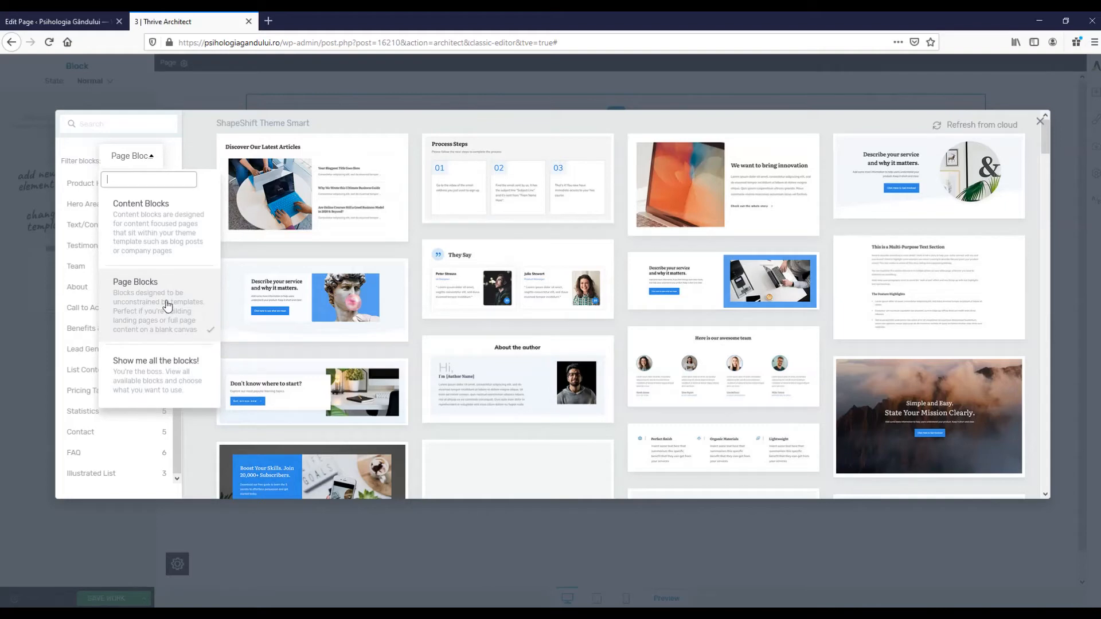
{"action": "left_click", "coordinate": [174, 382]}
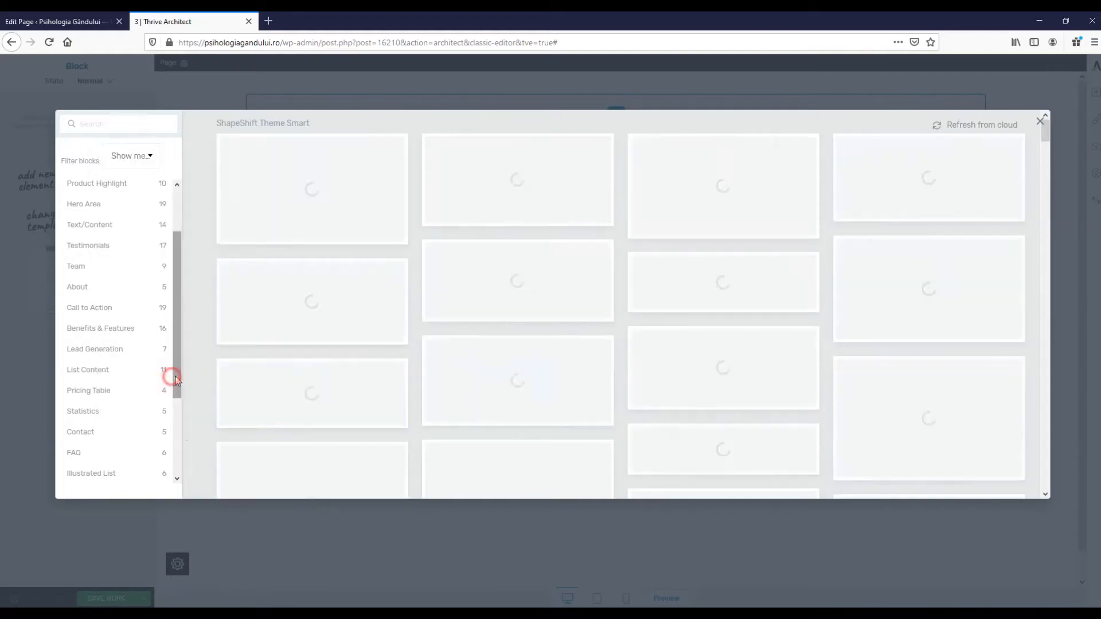
{"action": "left_click_drag", "start_coordinate": [177, 290], "coordinate": [183, 226]}
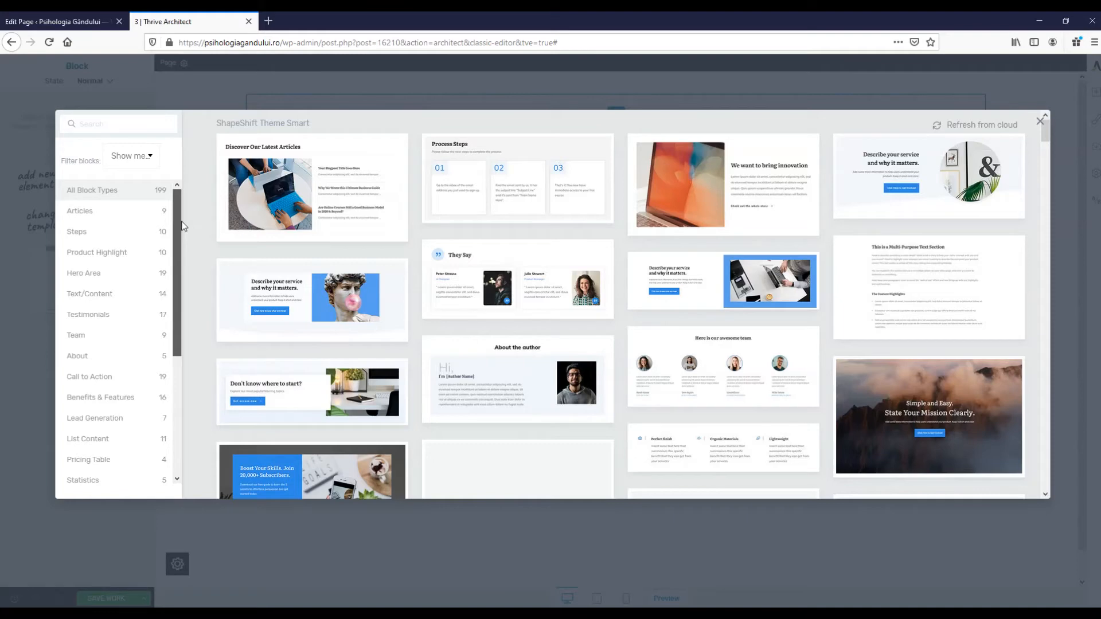
{"action": "left_click_drag", "start_coordinate": [183, 226], "coordinate": [170, 399]}
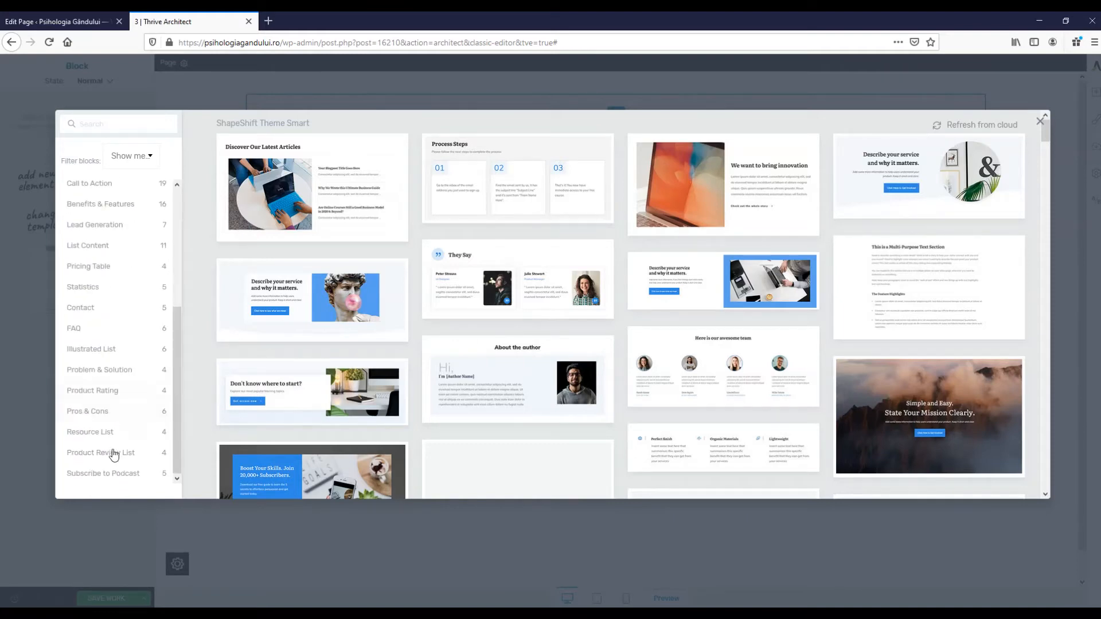
{"action": "left_click", "coordinate": [90, 414]}
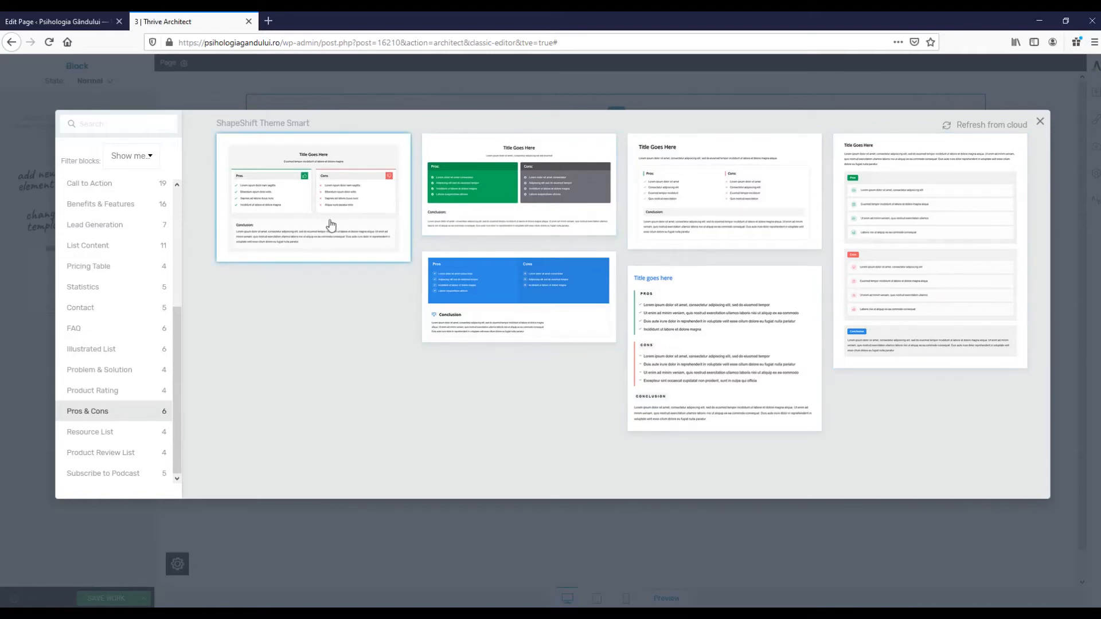
{"action": "left_click", "coordinate": [325, 175]}
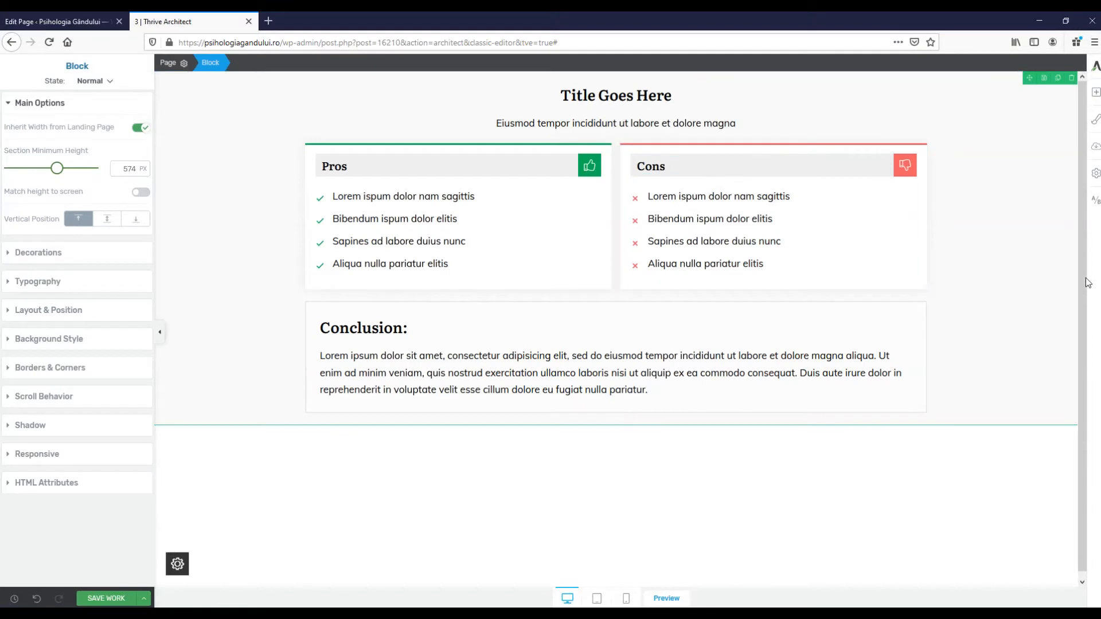
Add "more text" after "Lorem ispum" in the first item of the Pros list
{"action": "left_click", "coordinate": [447, 217]}
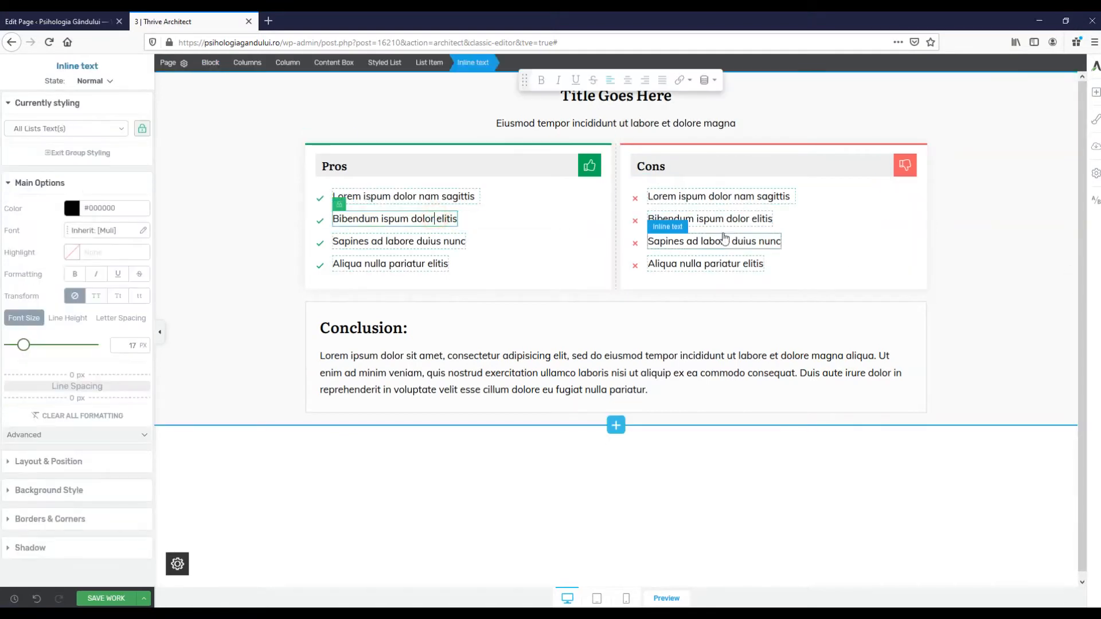
{"action": "left_click", "coordinate": [412, 241]}
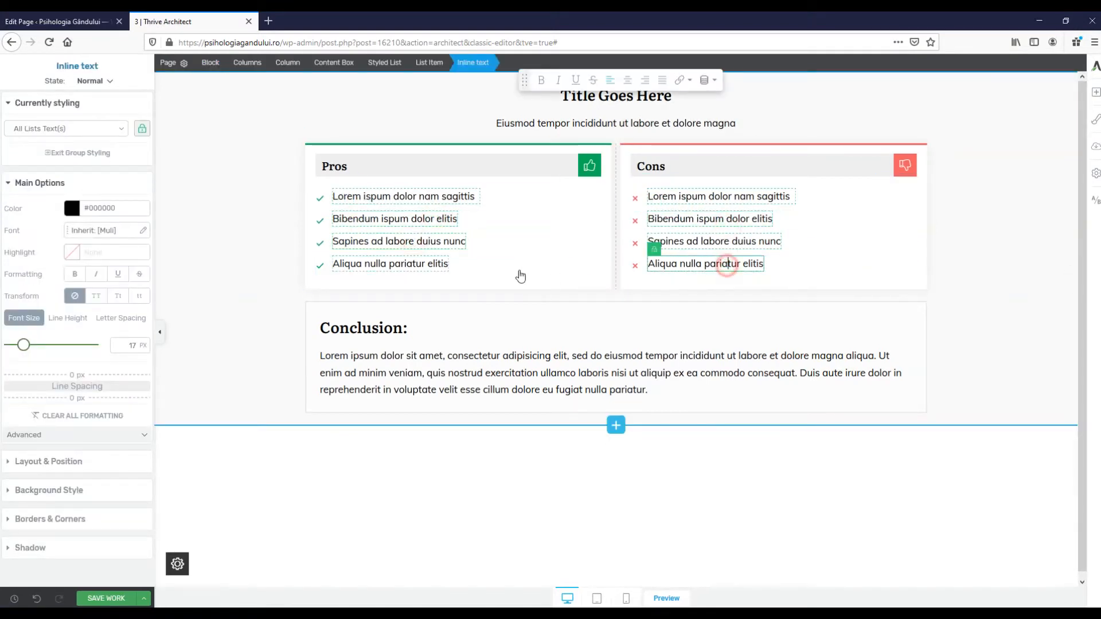
{"action": "left_click", "coordinate": [462, 265]}
{"action": "left_click", "coordinate": [434, 264]}
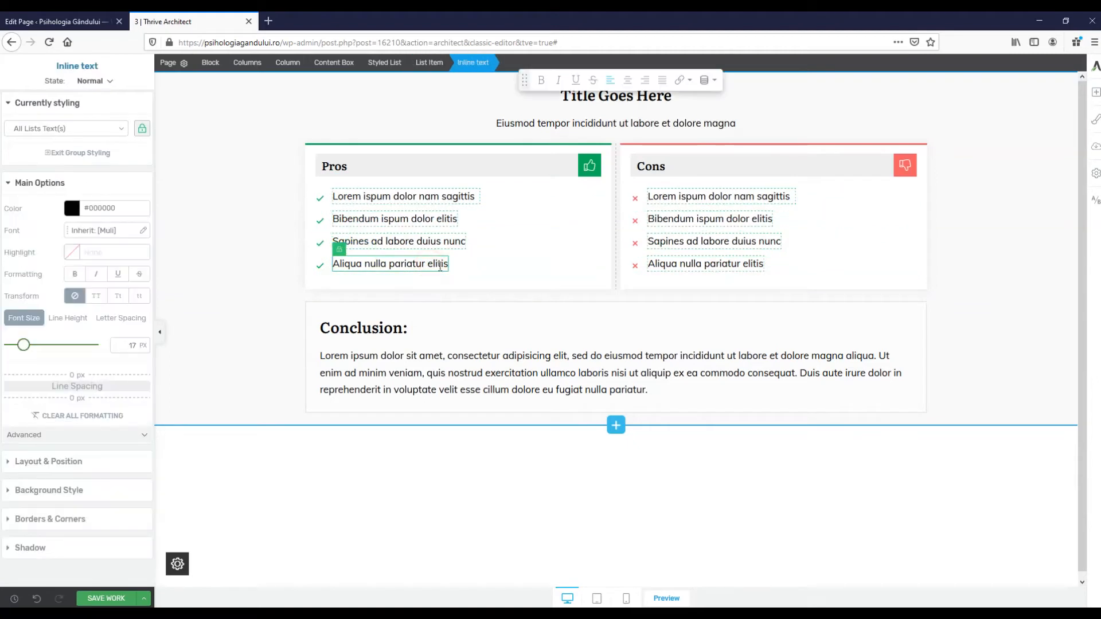
{"action": "left_click", "coordinate": [394, 196]}
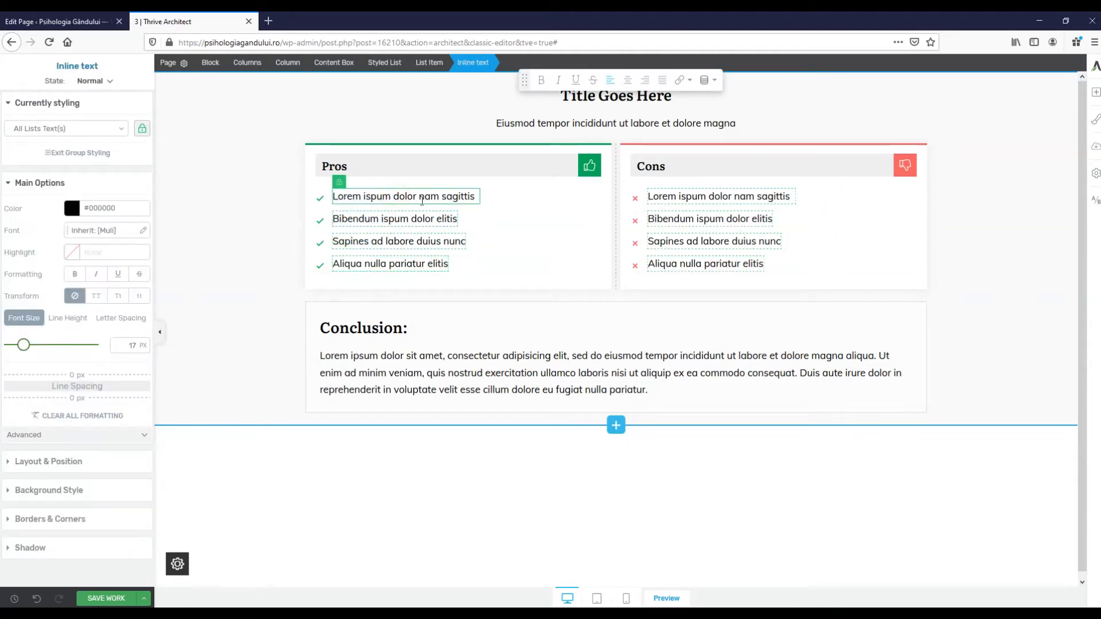
{"action": "type", "text": "more text"}
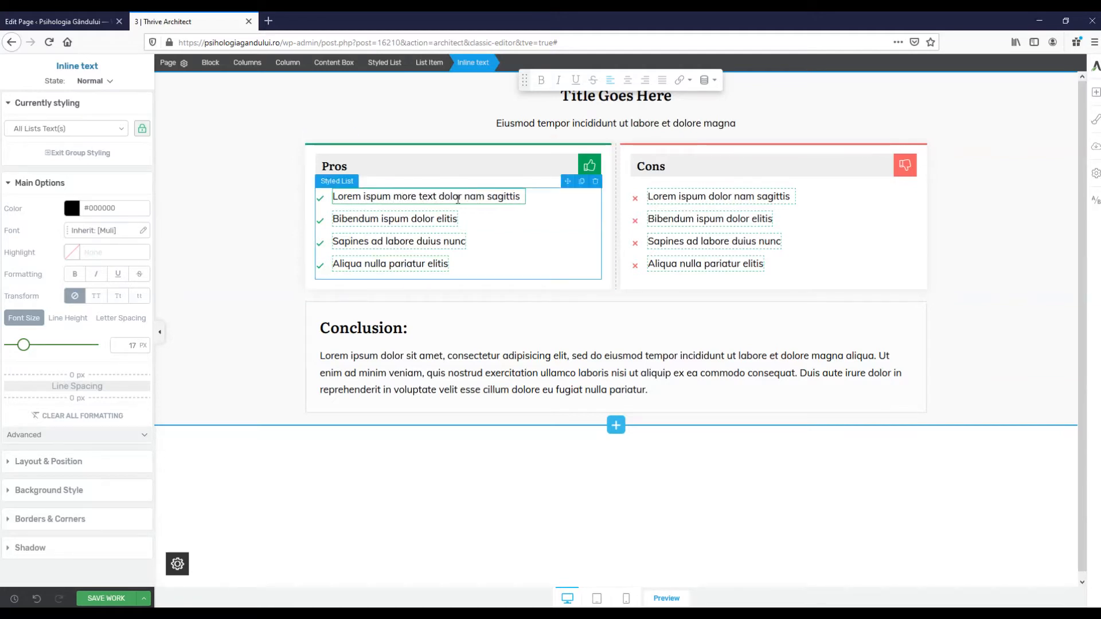
Make "Lorem ispum more text dolor" bold in the first Pros item
{"action": "left_click_drag", "start_coordinate": [464, 198], "coordinate": [335, 203]}
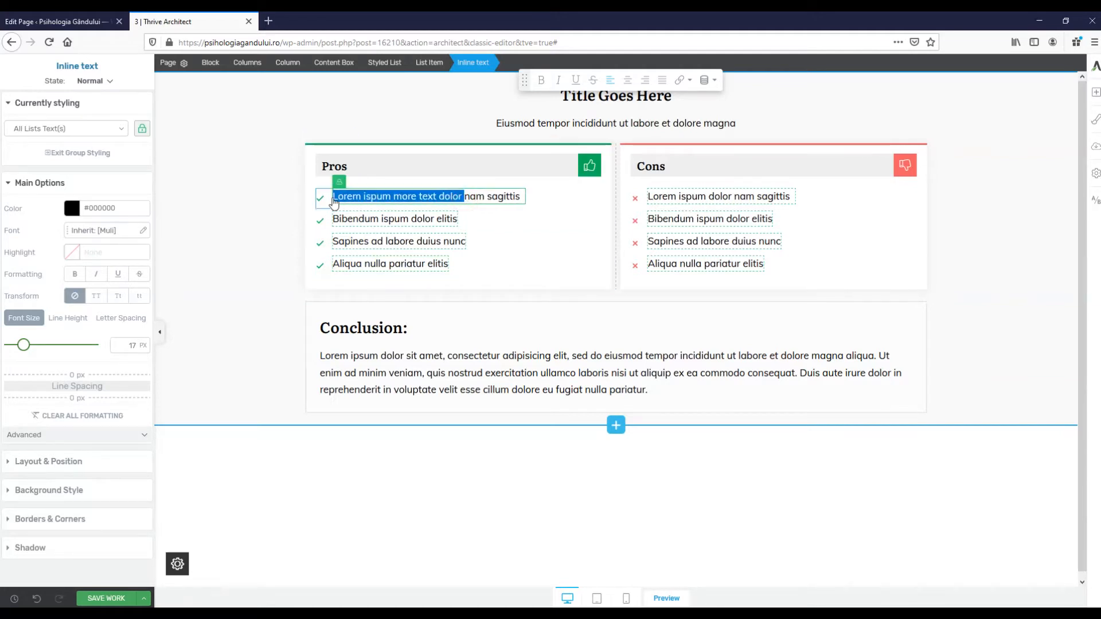
{"action": "left_click", "coordinate": [540, 80]}
{"action": "left_click", "coordinate": [484, 216]}
Check that the conclusion's paragraph and heading can be edited, and close the page 3 editor without saving
{"action": "left_click", "coordinate": [522, 359]}
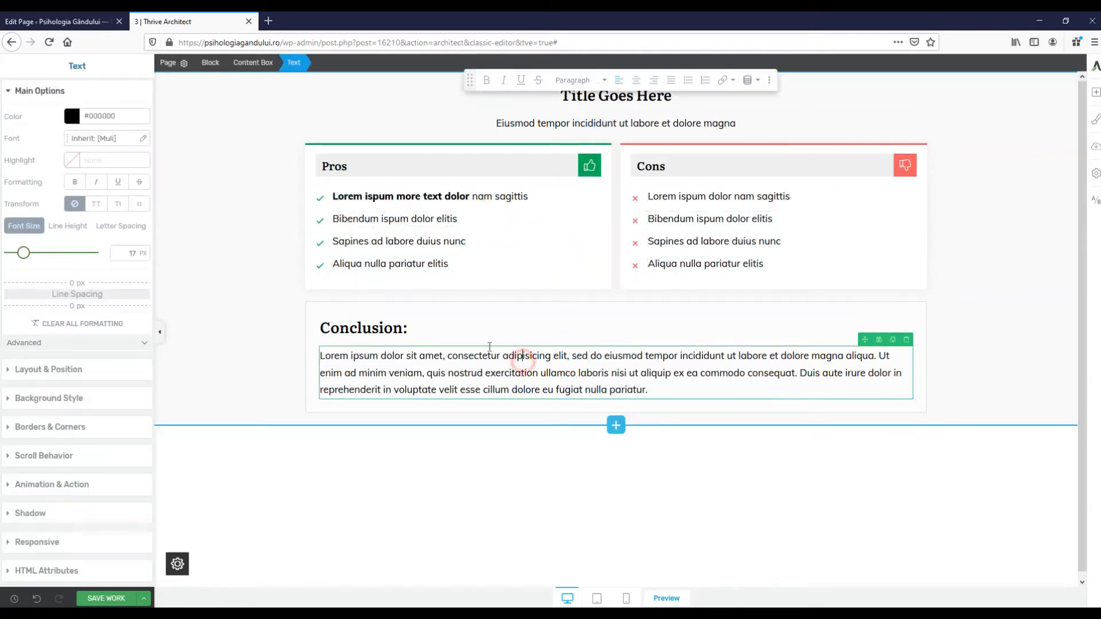
{"action": "left_click", "coordinate": [437, 328]}
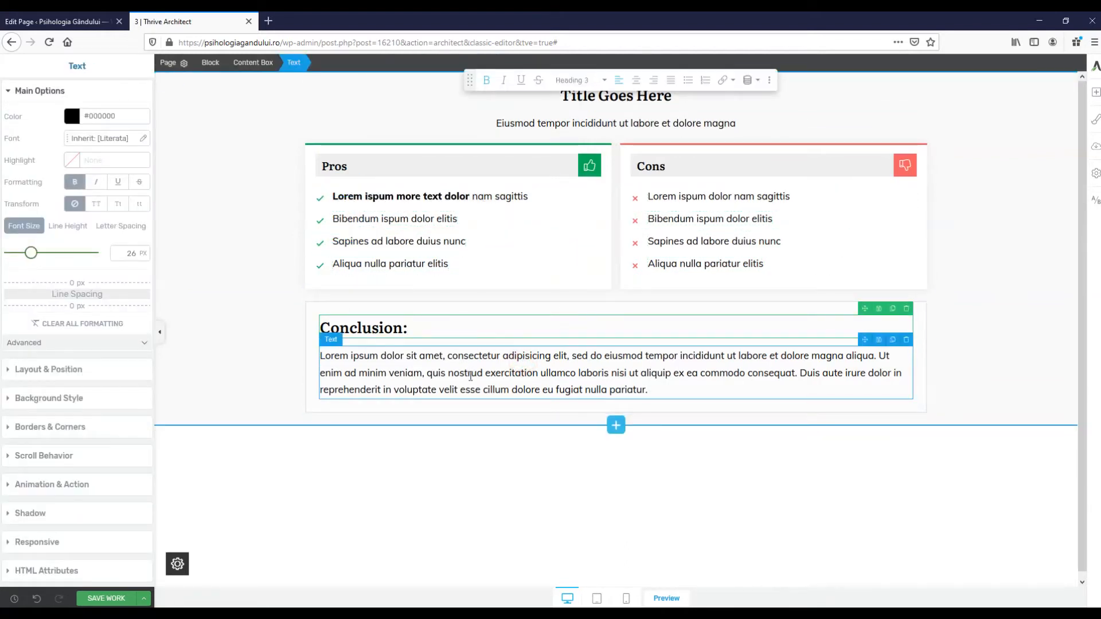
{"action": "left_click", "coordinate": [1038, 235]}
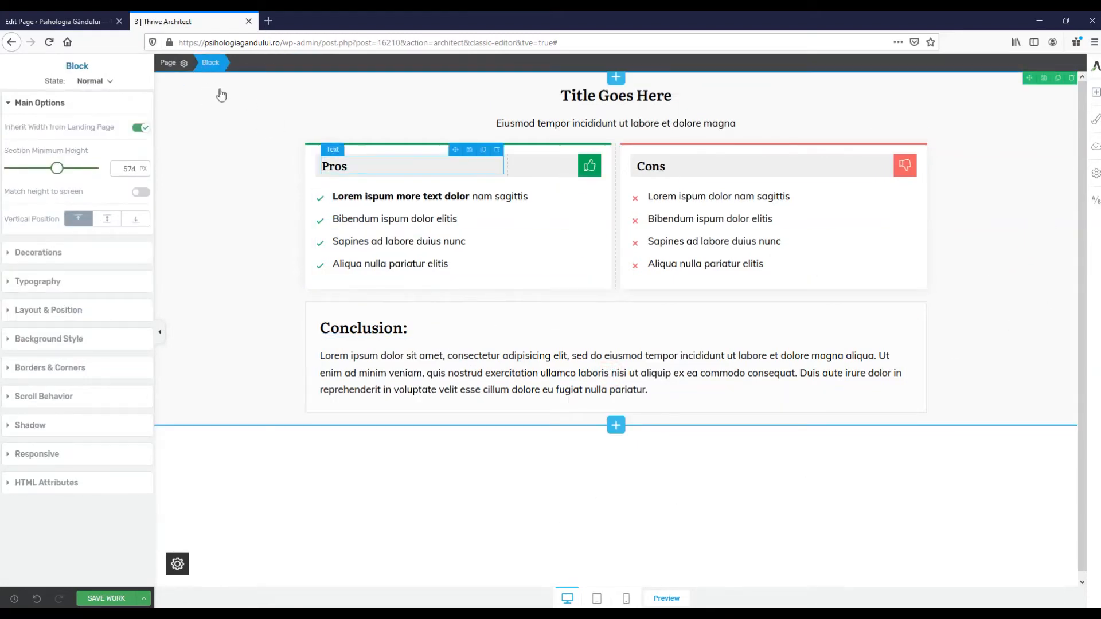
{"action": "left_click", "coordinate": [247, 23]}
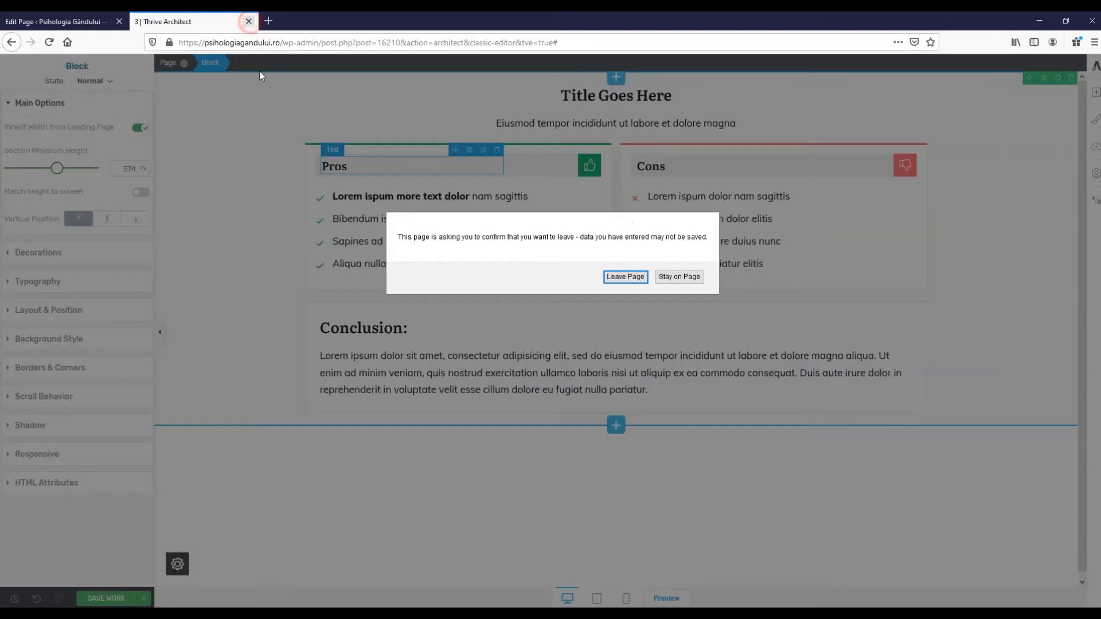
{"action": "left_click", "coordinate": [642, 278]}
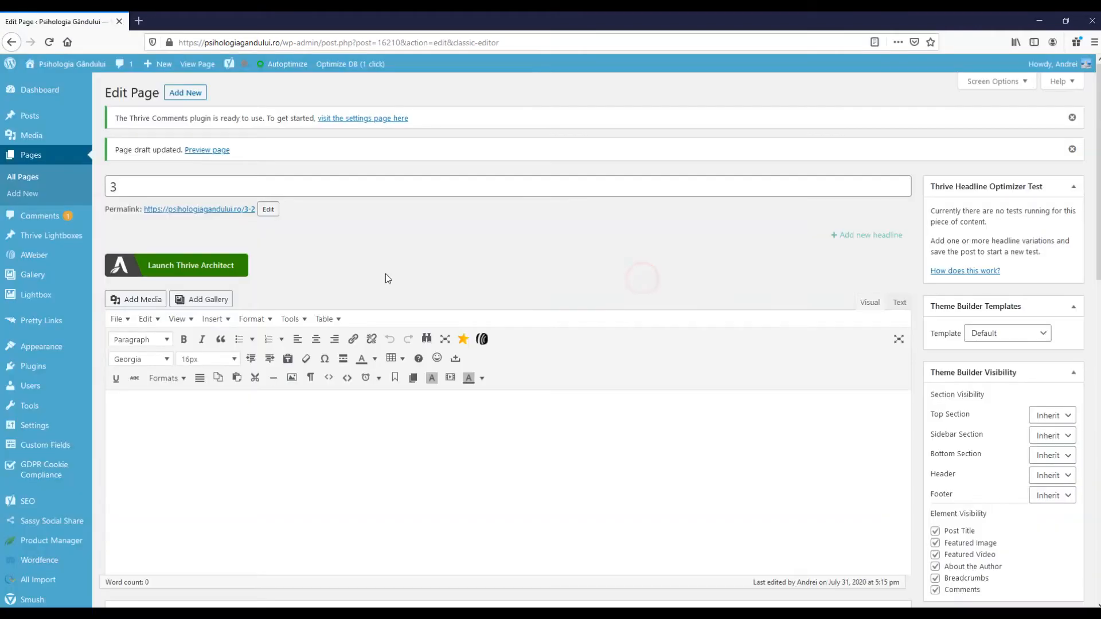
Create a new page titled "4" and open it in Thrive Architect as a Pre-built Landing Page
{"action": "left_click", "coordinate": [31, 194]}
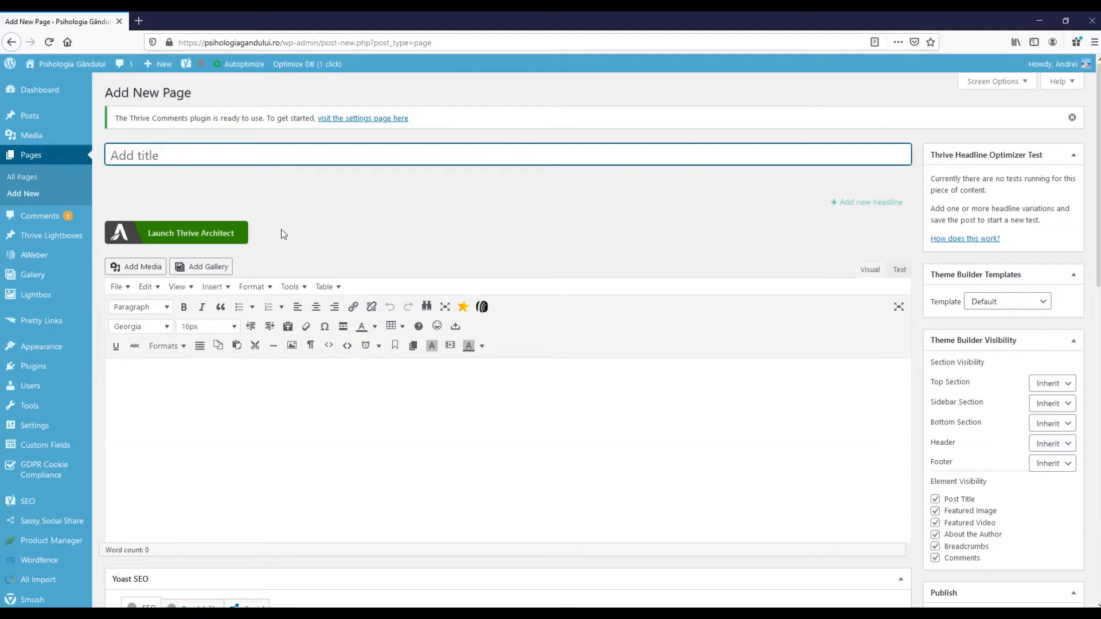
{"action": "type", "text": "4"}
{"action": "left_click", "coordinate": [425, 230]}
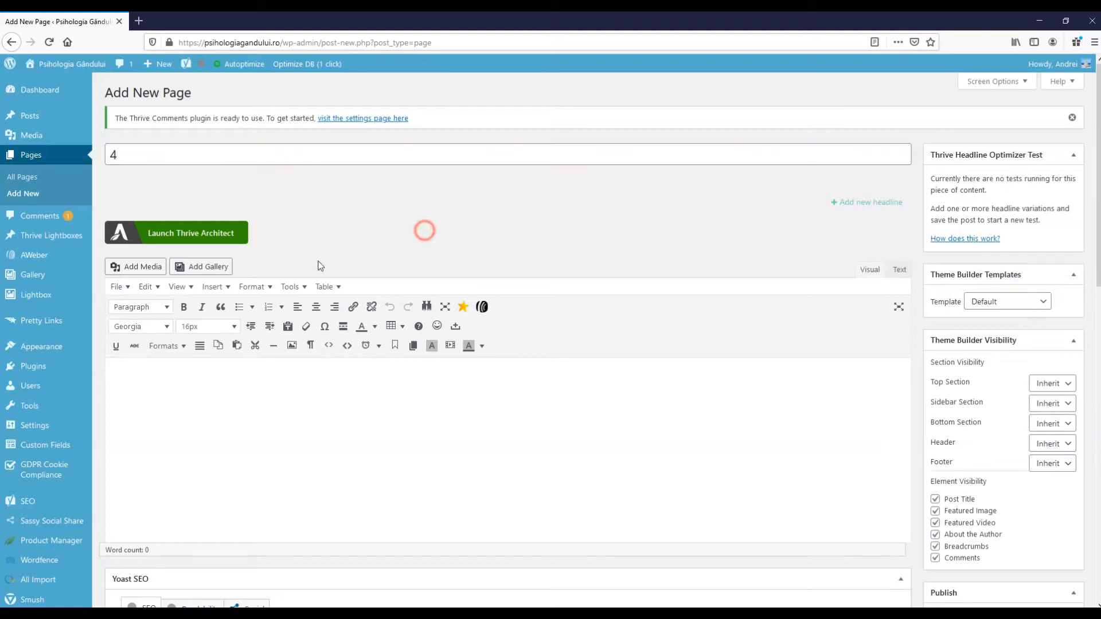
{"action": "left_click", "coordinate": [201, 234]}
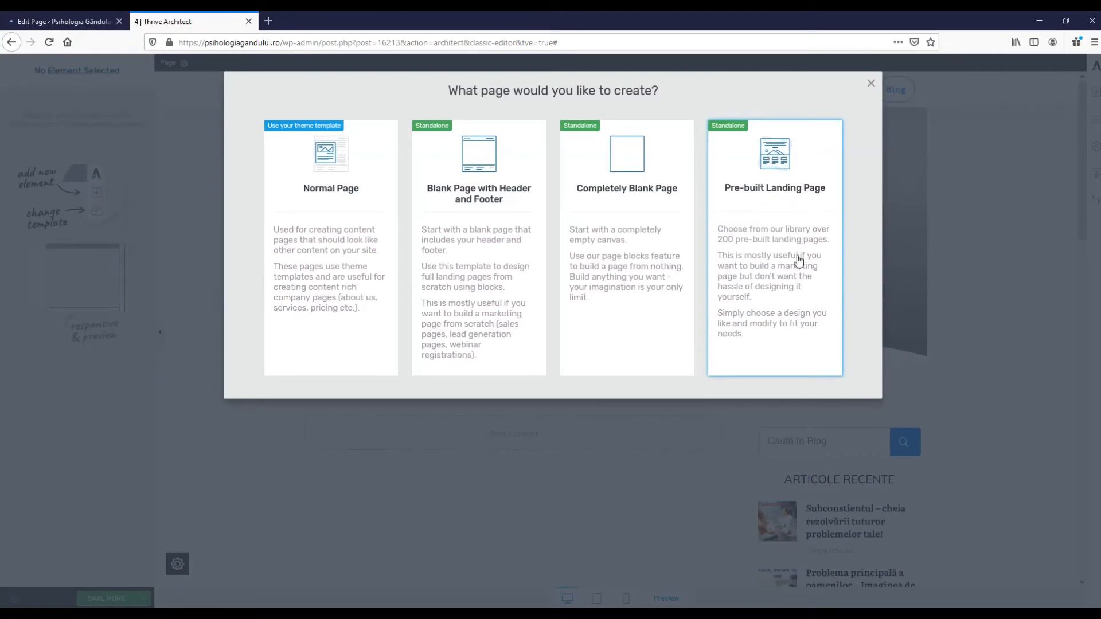
{"action": "left_click", "coordinate": [793, 231]}
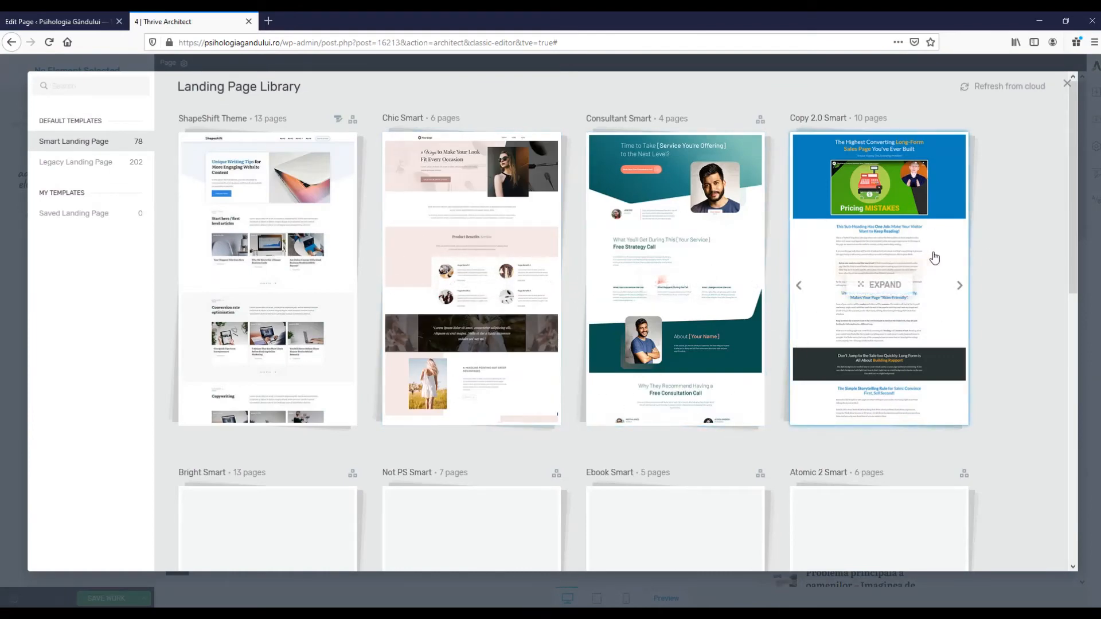
Browse the Smart Landing Page templates, look through the ShapeShift Theme set and return to the library
{"action": "left_click_drag", "start_coordinate": [1075, 180], "coordinate": [1096, 370]}
{"action": "scroll", "coordinate": [374, 299], "scroll_direction": "up", "scroll_amount": 8}
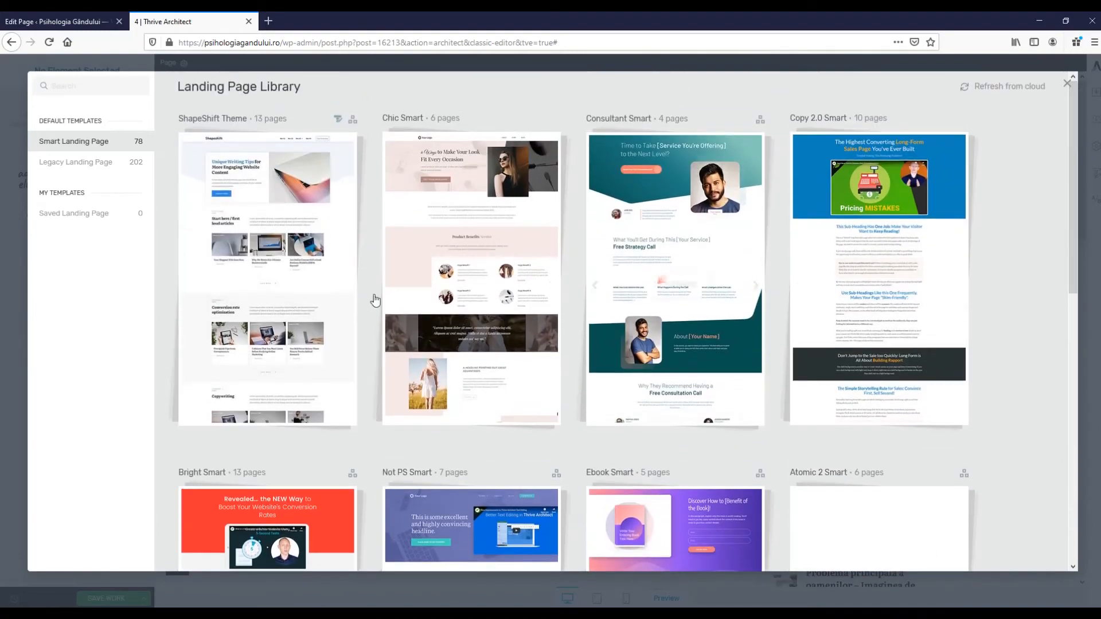
{"action": "mouse_move", "coordinate": [210, 158]}
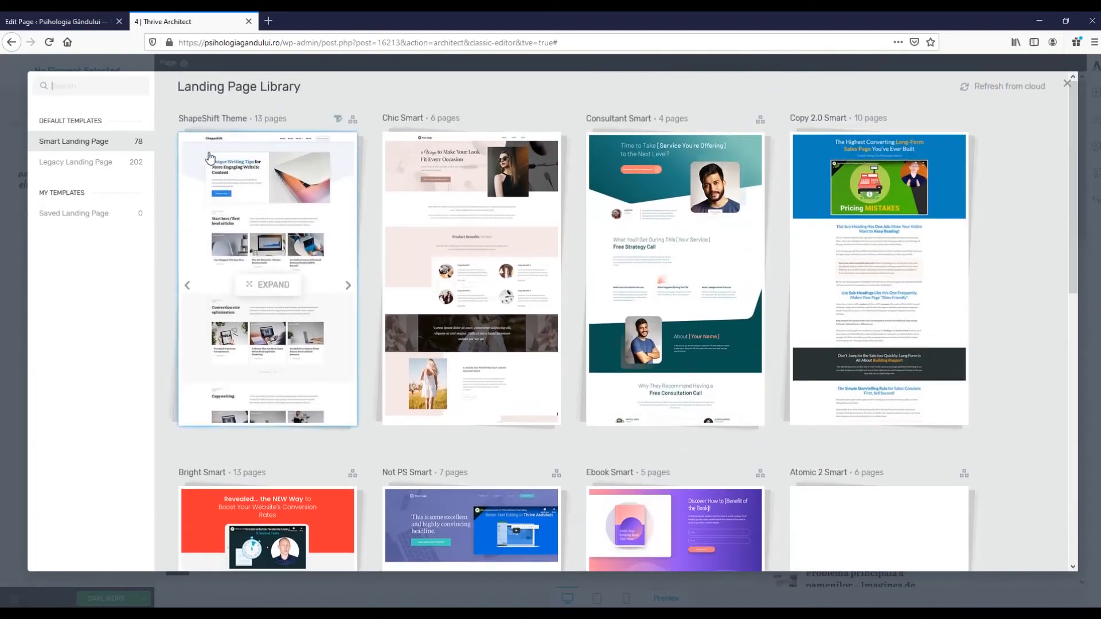
{"action": "left_click", "coordinate": [281, 199]}
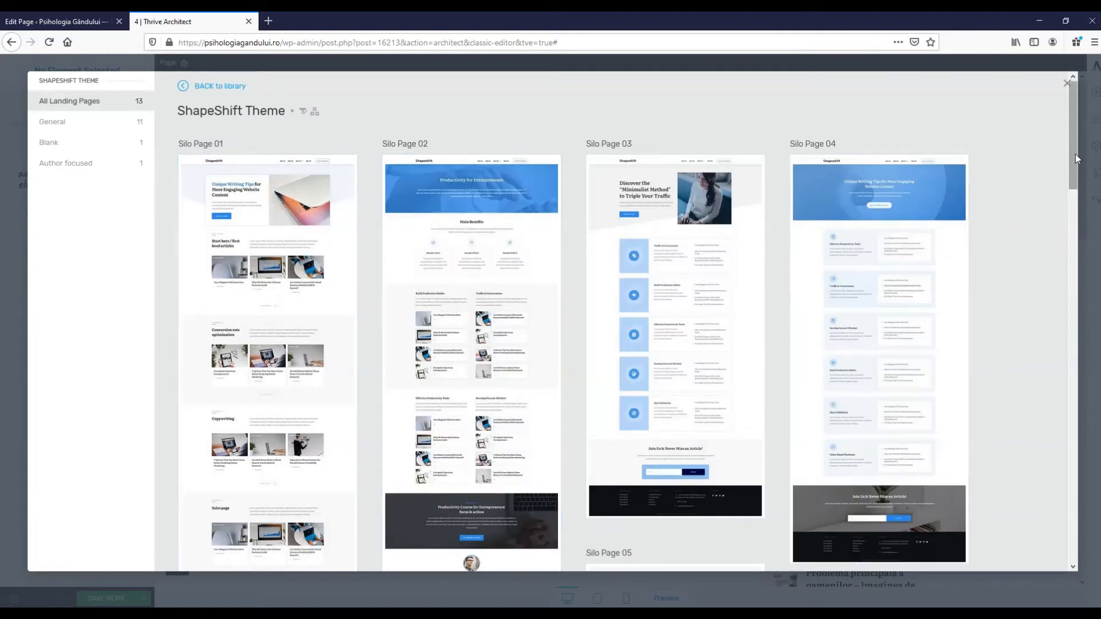
{"action": "mouse_move", "coordinate": [1071, 153]}
{"action": "left_mouse_down"}
{"action": "mouse_move", "coordinate": [1091, 480]}
{"action": "mouse_move", "coordinate": [1090, 147]}
{"action": "left_mouse_up"}
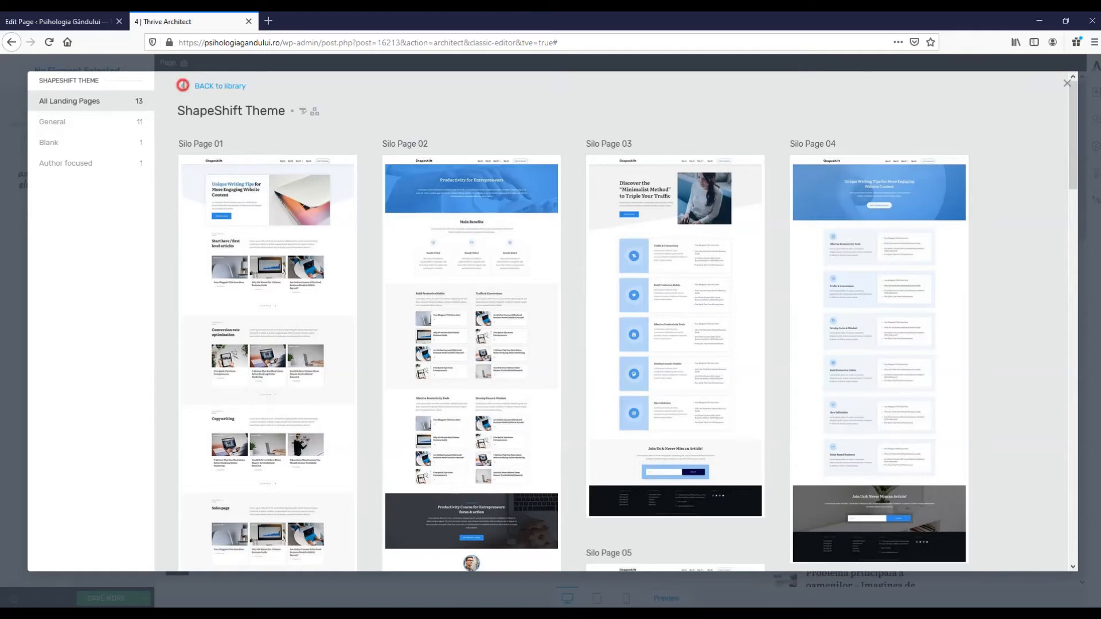
{"action": "left_click", "coordinate": [182, 86]}
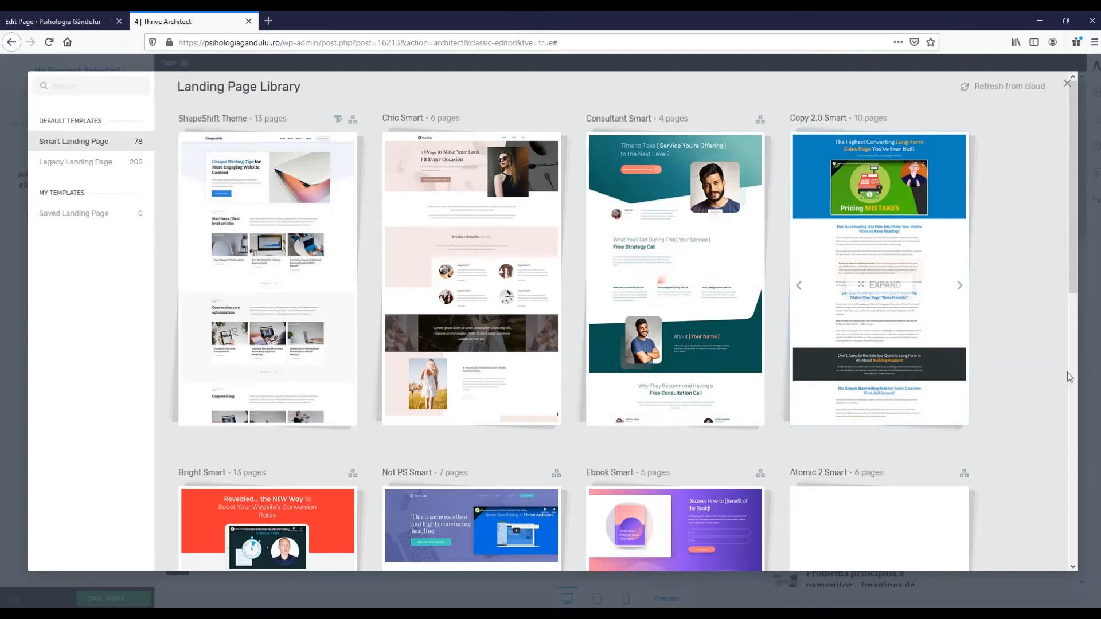
Browse the Smart Landing Page templates and open the Copy 2.0 Smart set
{"action": "left_click_drag", "start_coordinate": [1072, 219], "coordinate": [1088, 456]}
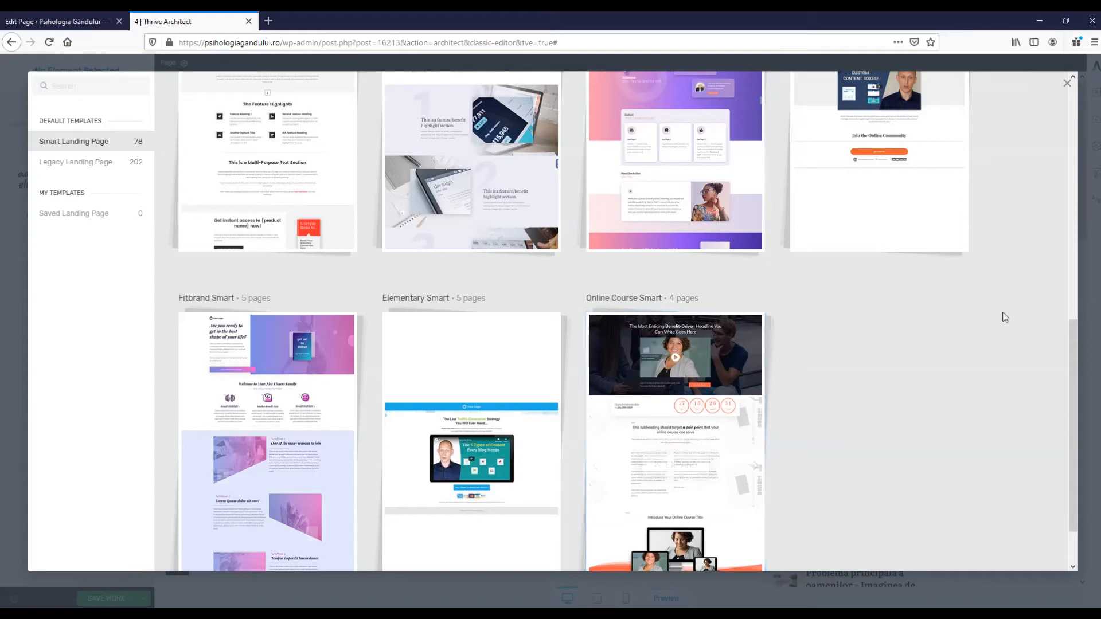
{"action": "left_click_drag", "start_coordinate": [1074, 344], "coordinate": [1096, 200]}
{"action": "scroll", "coordinate": [892, 145], "scroll_direction": "up", "scroll_amount": 4}
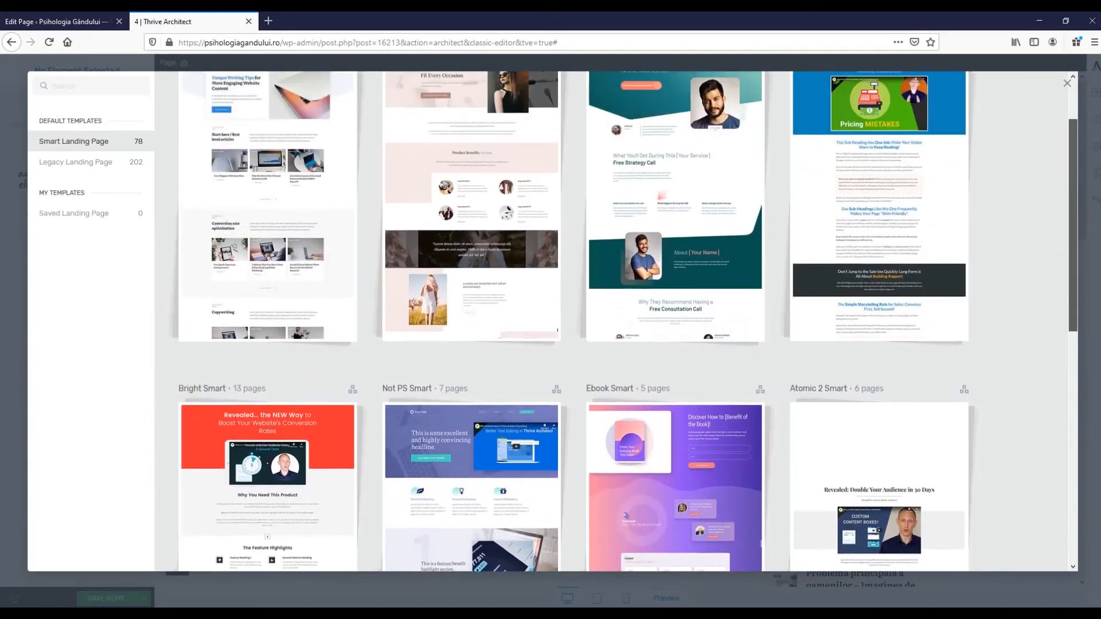
{"action": "mouse_move", "coordinate": [895, 146]}
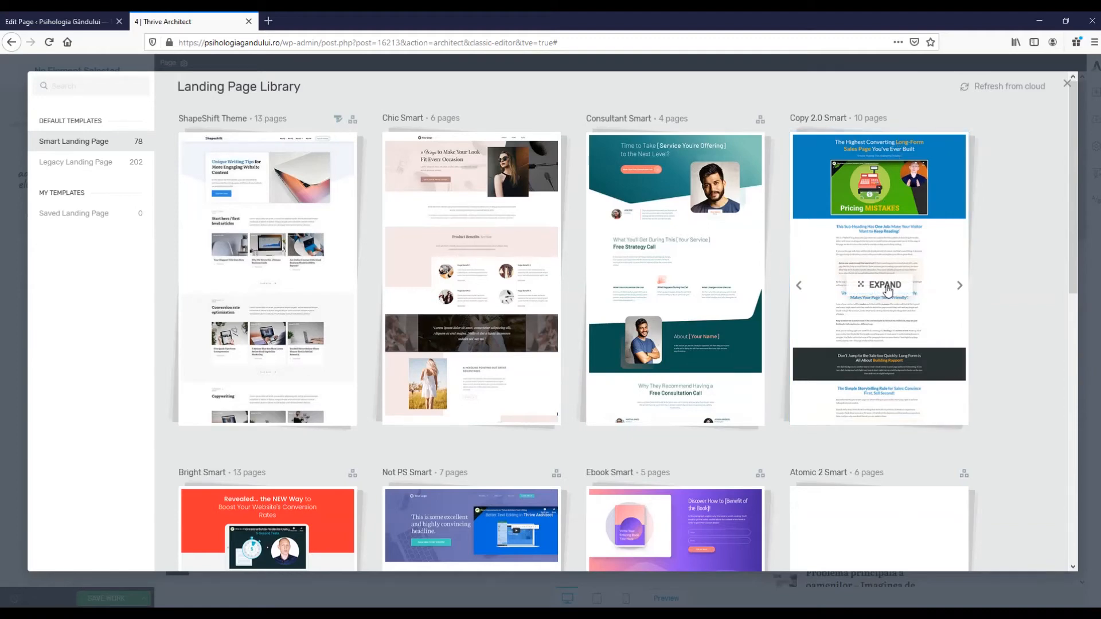
{"action": "left_click", "coordinate": [886, 287]}
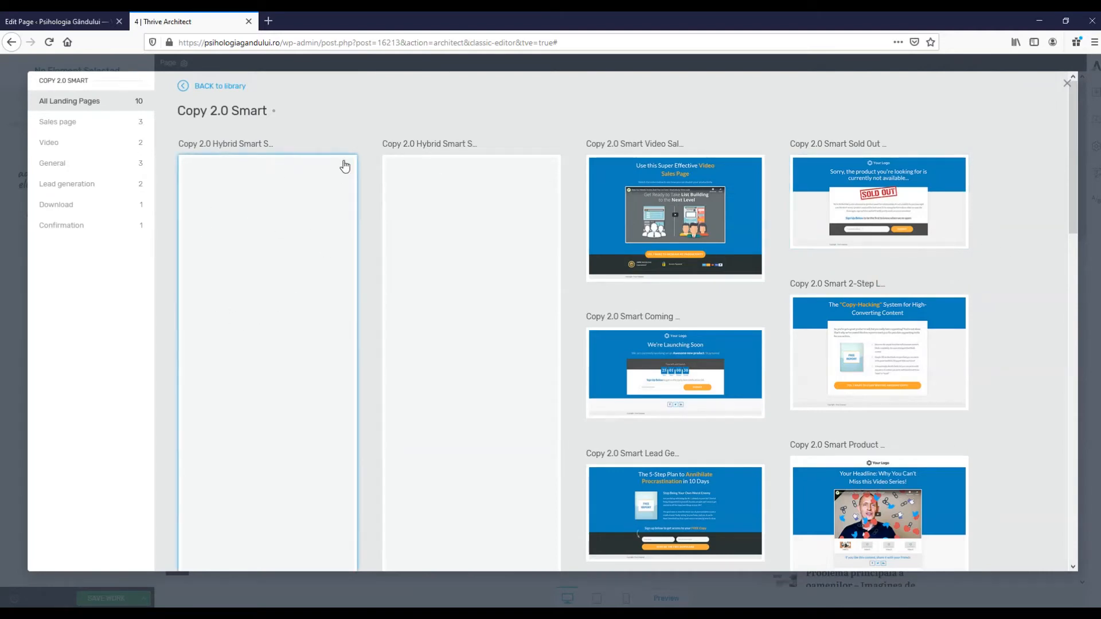
Look through the Copy 2.0 Smart pages and apply the second Copy 2.0 Hybrid Smart template, the one with the bulleted header and photo
{"action": "left_click_drag", "start_coordinate": [1075, 112], "coordinate": [1026, 116]}
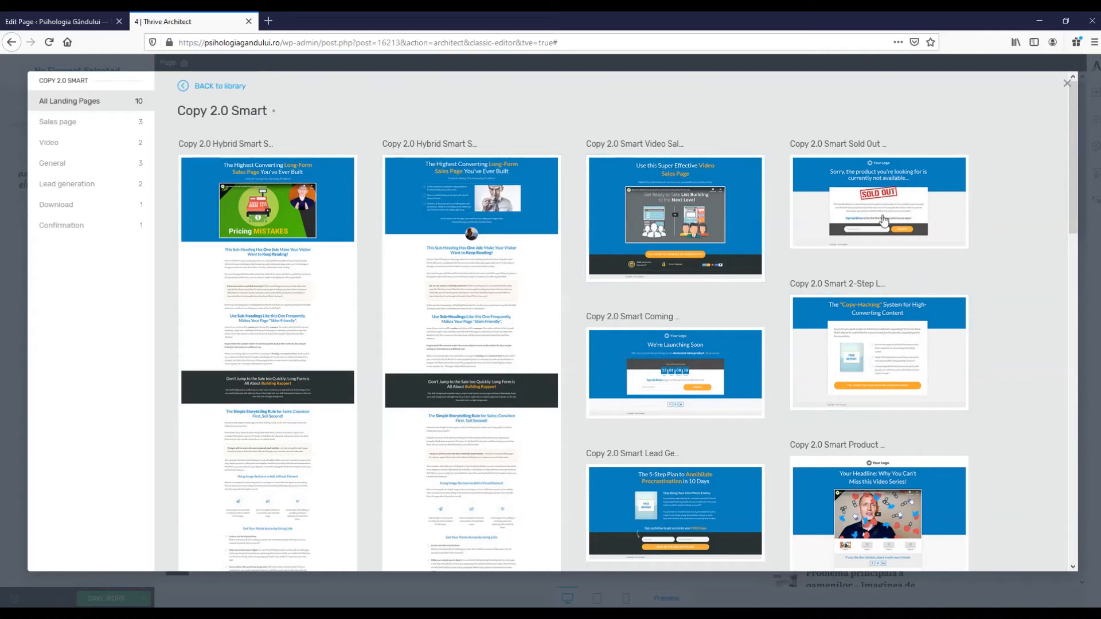
{"action": "scroll", "coordinate": [1072, 171], "scroll_direction": "down", "scroll_amount": 3}
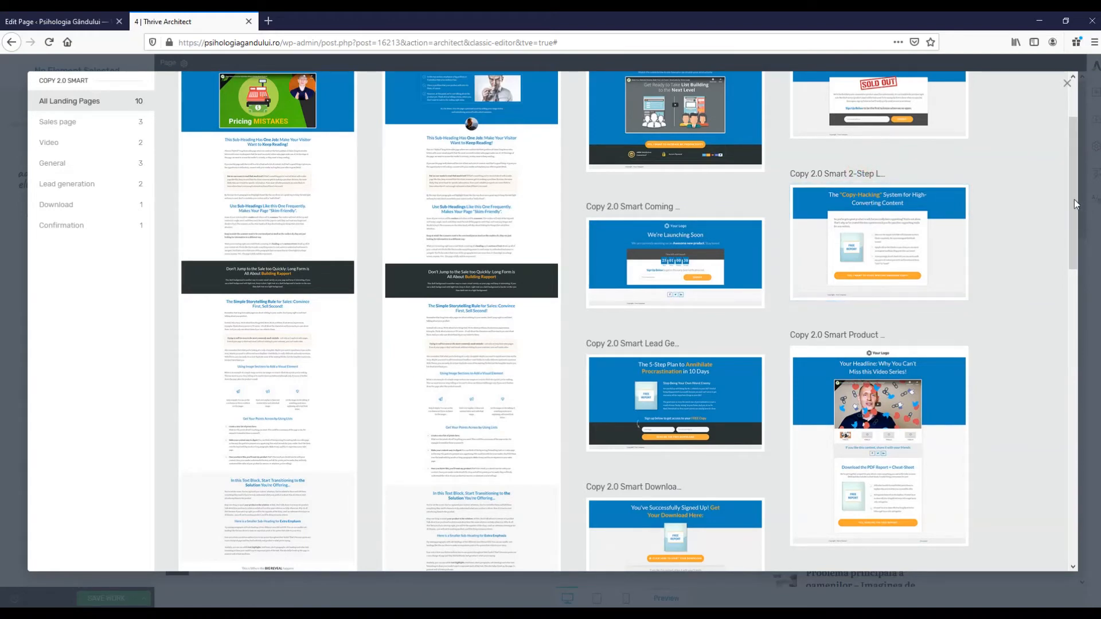
{"action": "scroll", "coordinate": [1068, 232], "scroll_direction": "down", "scroll_amount": 3}
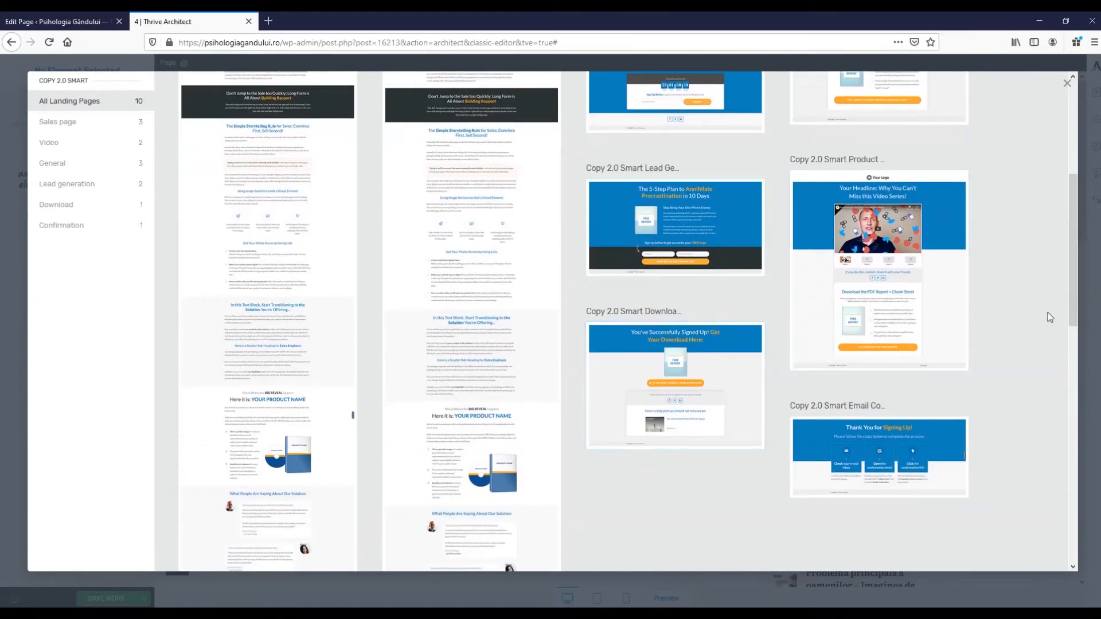
{"action": "scroll", "coordinate": [1070, 303], "scroll_direction": "down", "scroll_amount": 2}
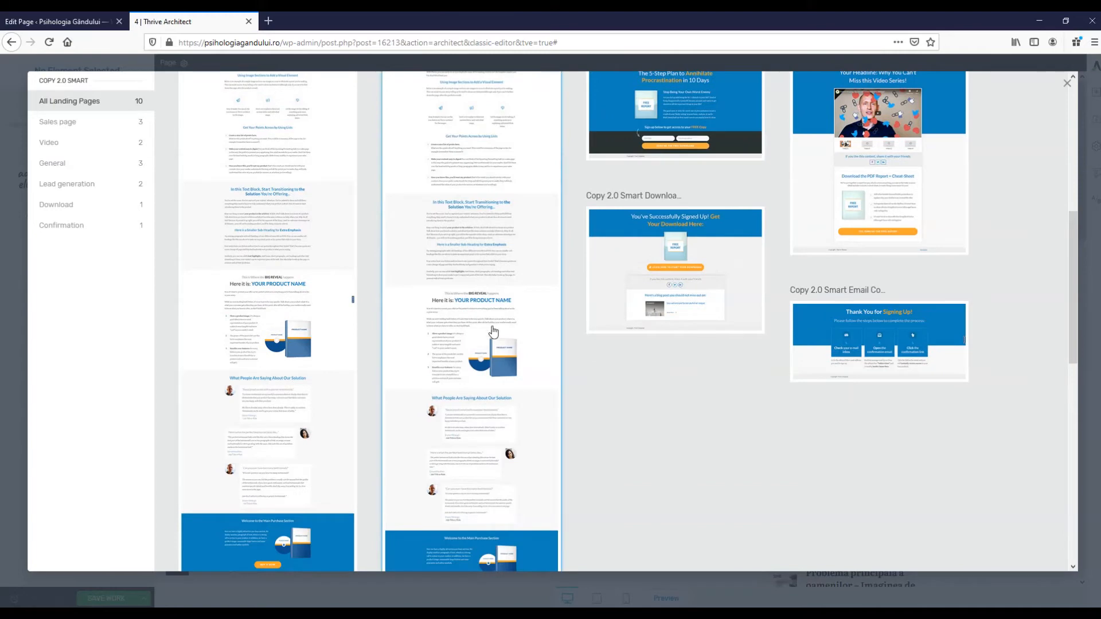
{"action": "left_click_drag", "start_coordinate": [1071, 336], "coordinate": [1051, 202]}
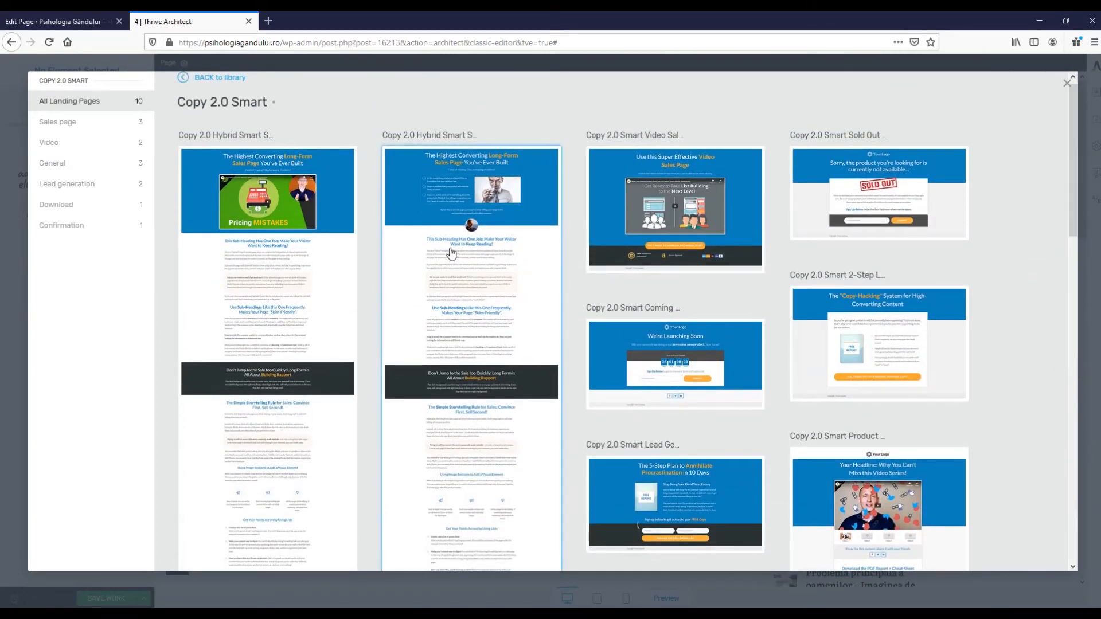
{"action": "left_click", "coordinate": [498, 216]}
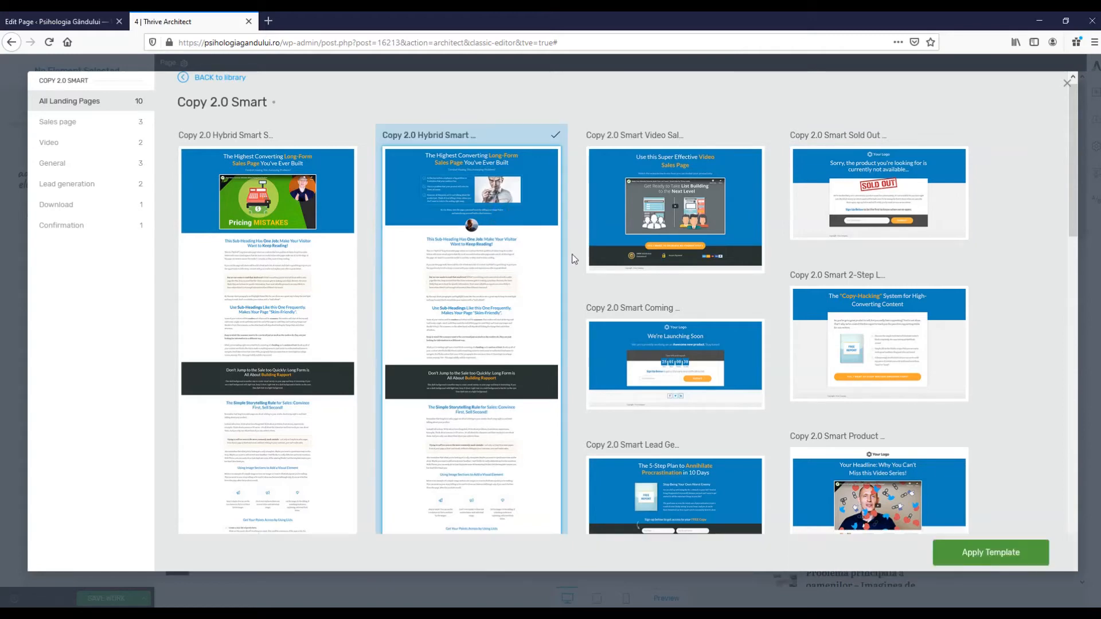
{"action": "left_click", "coordinate": [998, 556]}
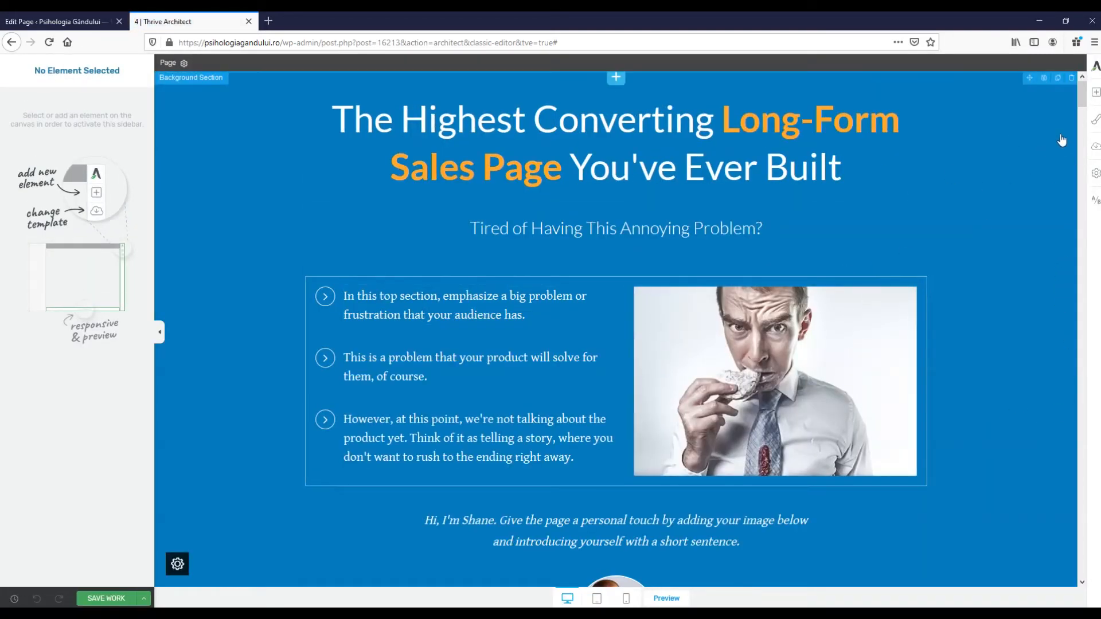
Append "you can edit" to the first bullet in the blue header section
{"action": "mouse_move", "coordinate": [1087, 98]}
{"action": "left_mouse_down"}
{"action": "mouse_move", "coordinate": [1076, 256]}
{"action": "mouse_move", "coordinate": [1096, 419]}
{"action": "mouse_move", "coordinate": [1095, 570]}
{"action": "mouse_move", "coordinate": [1095, 86]}
{"action": "left_mouse_up"}
{"action": "left_click", "coordinate": [714, 347]}
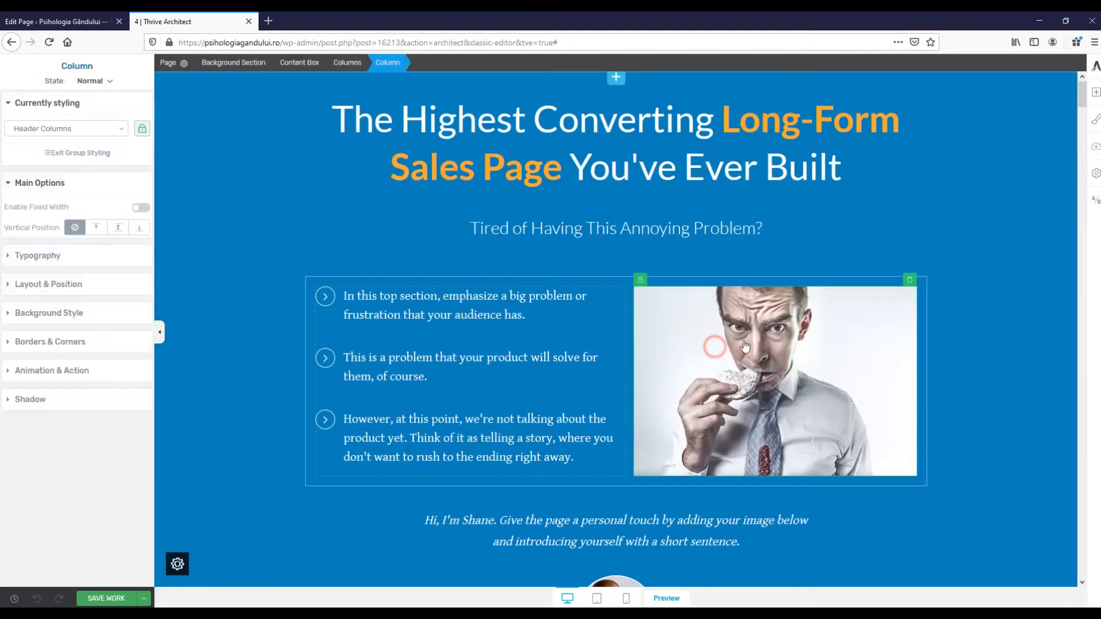
{"action": "left_click", "coordinate": [546, 313]}
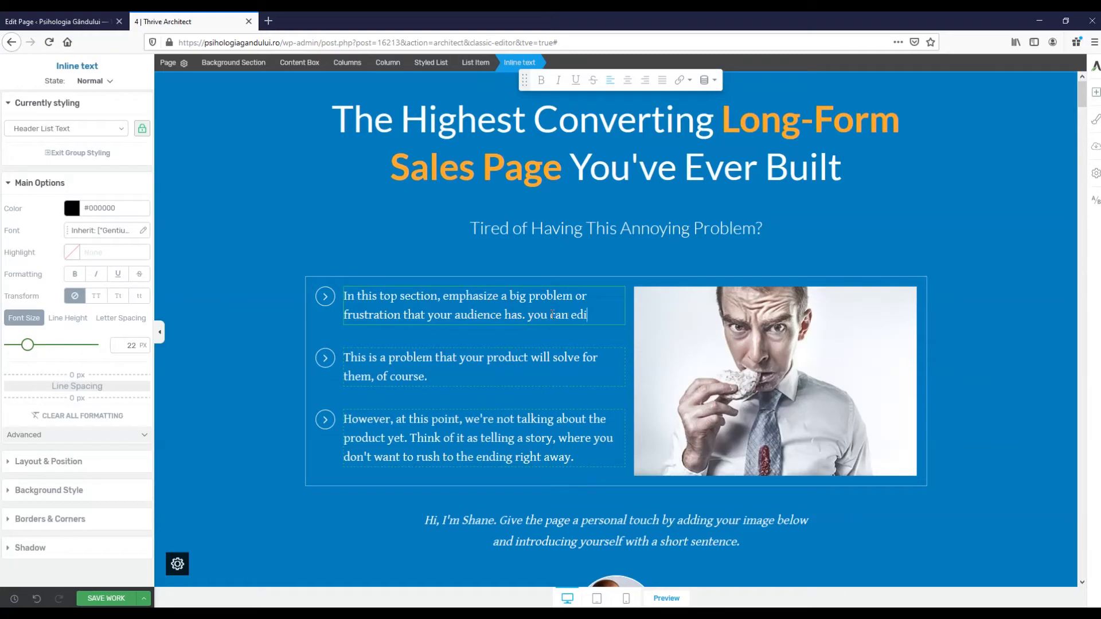
Add a Button element between the header's bordered content box and the italic introduction sentence
{"action": "left_click", "coordinate": [1096, 92]}
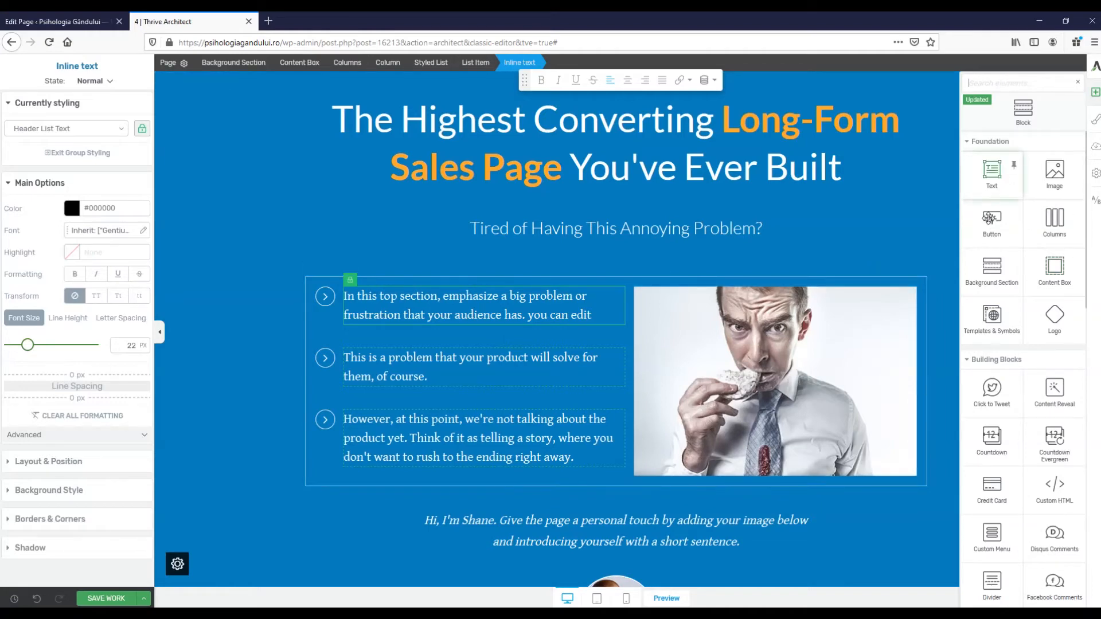
{"action": "left_click_drag", "start_coordinate": [991, 221], "coordinate": [636, 501]}
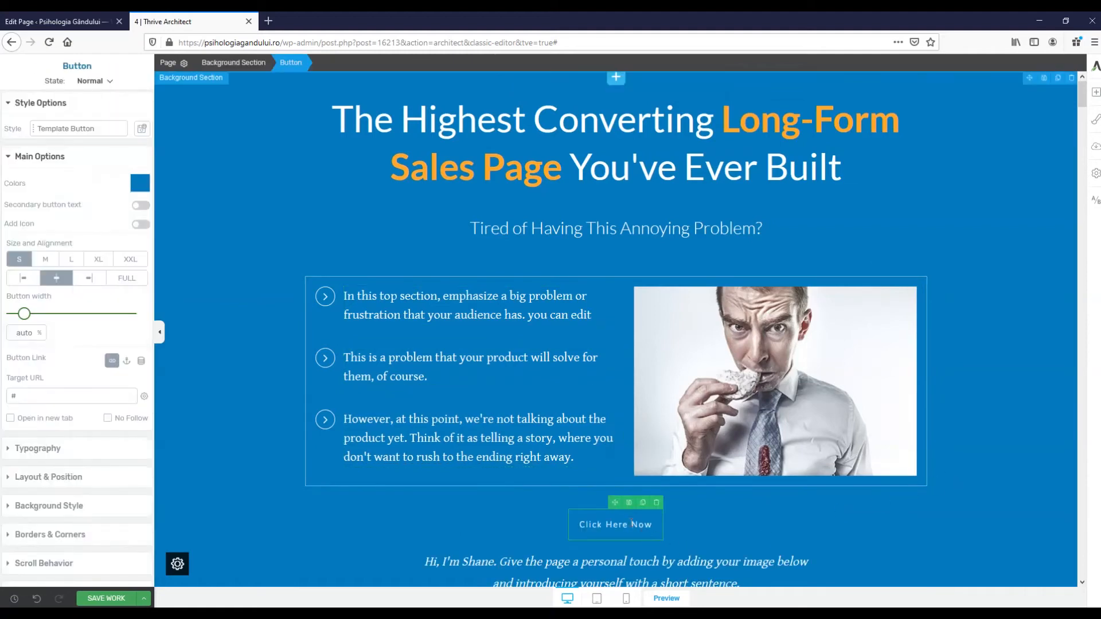
{"action": "left_click", "coordinate": [630, 525]}
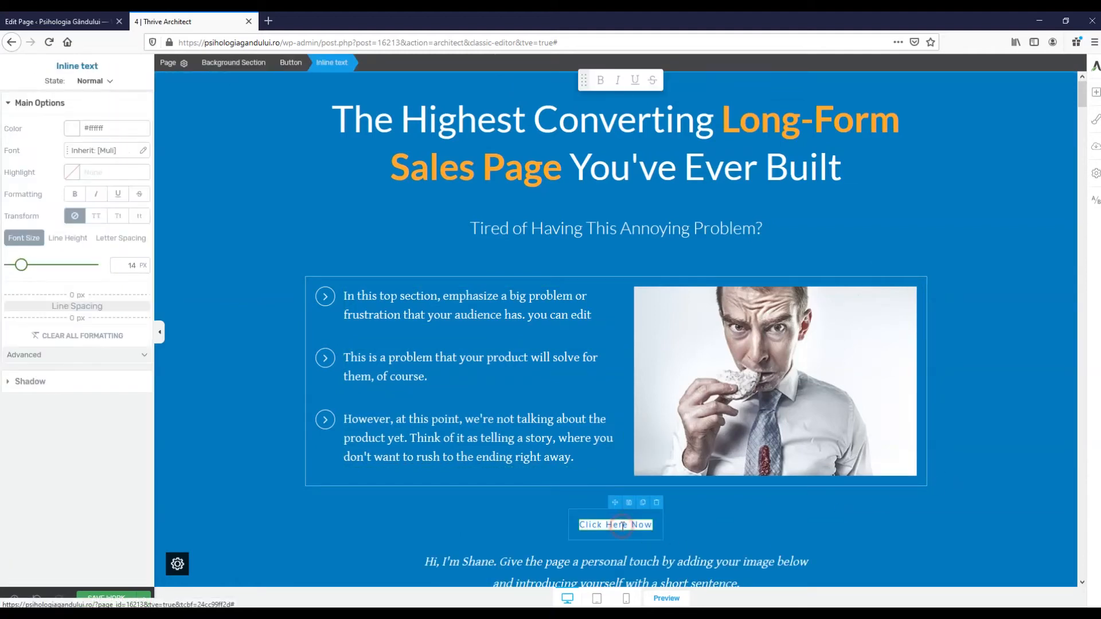
{"action": "left_click", "coordinate": [727, 533]}
Set the "Click Here Now" button's colour to the saved Scarlet red
{"action": "left_click", "coordinate": [635, 537]}
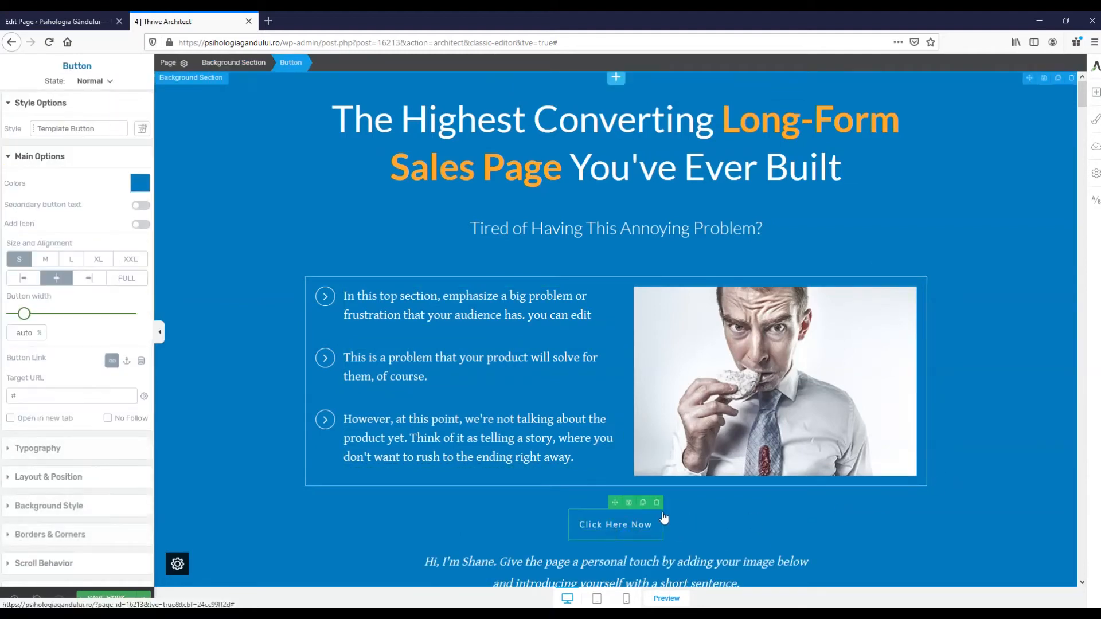
{"action": "left_click", "coordinate": [139, 183]}
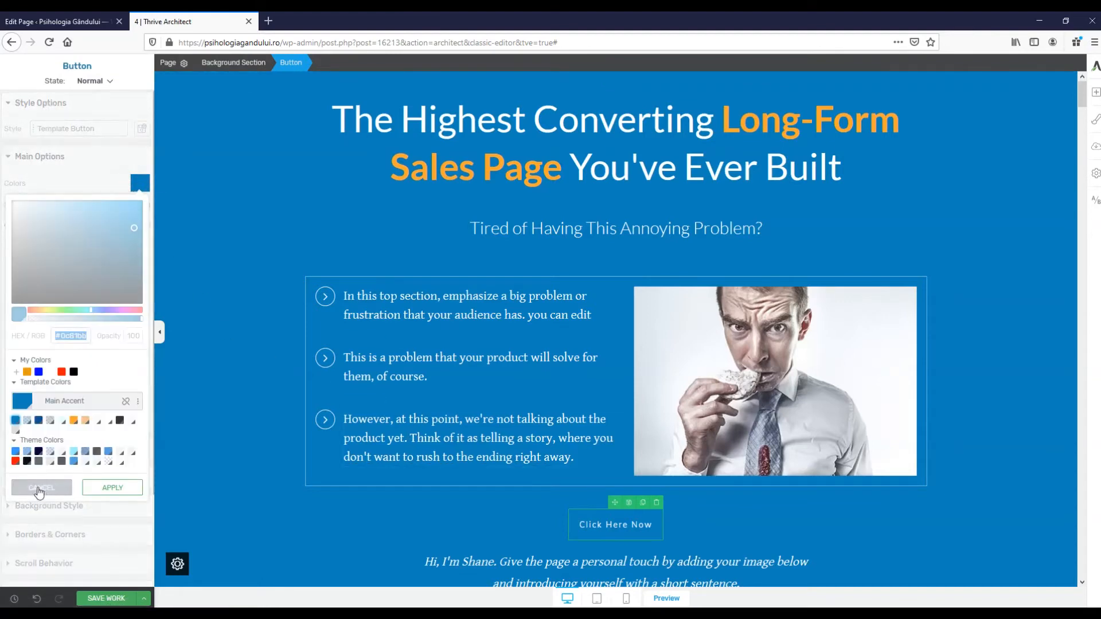
{"action": "left_click", "coordinate": [61, 372]}
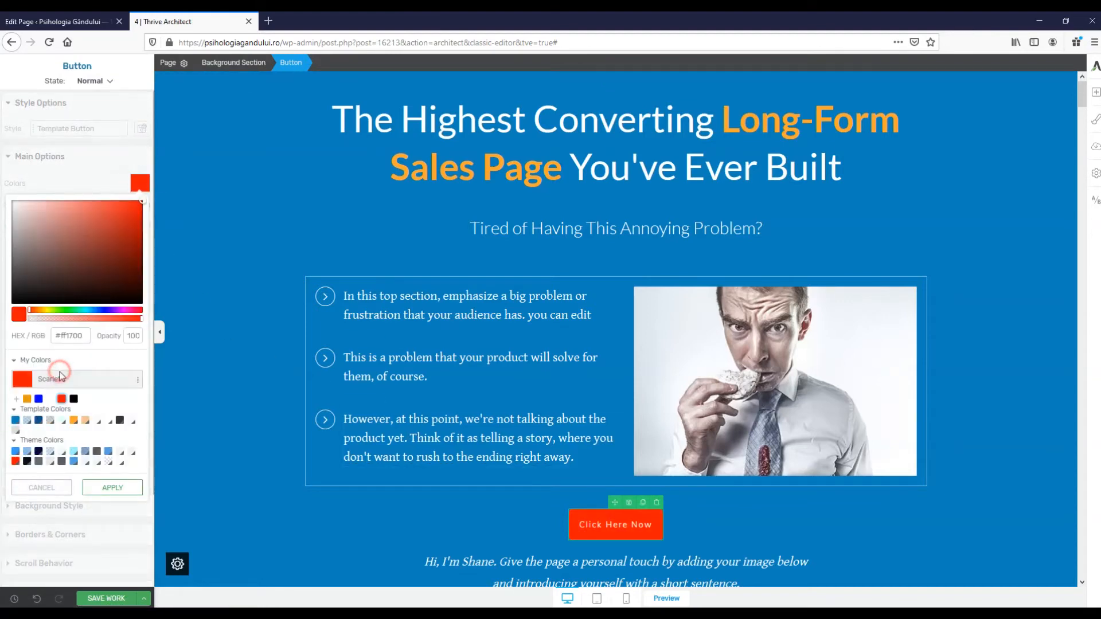
{"action": "left_click", "coordinate": [124, 488]}
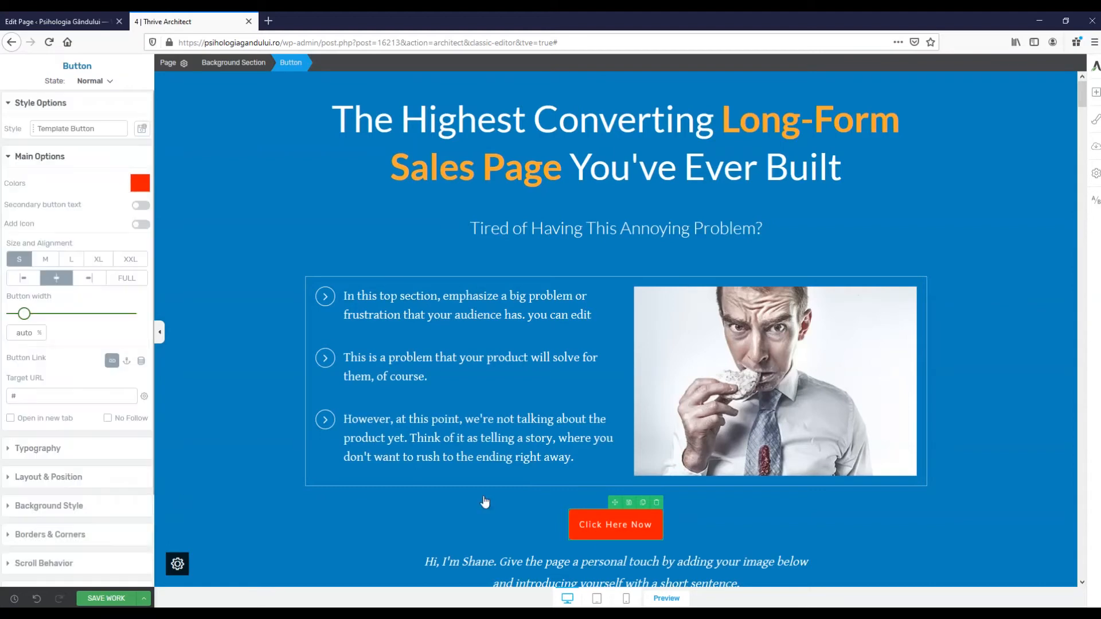
{"action": "left_click", "coordinate": [796, 533]}
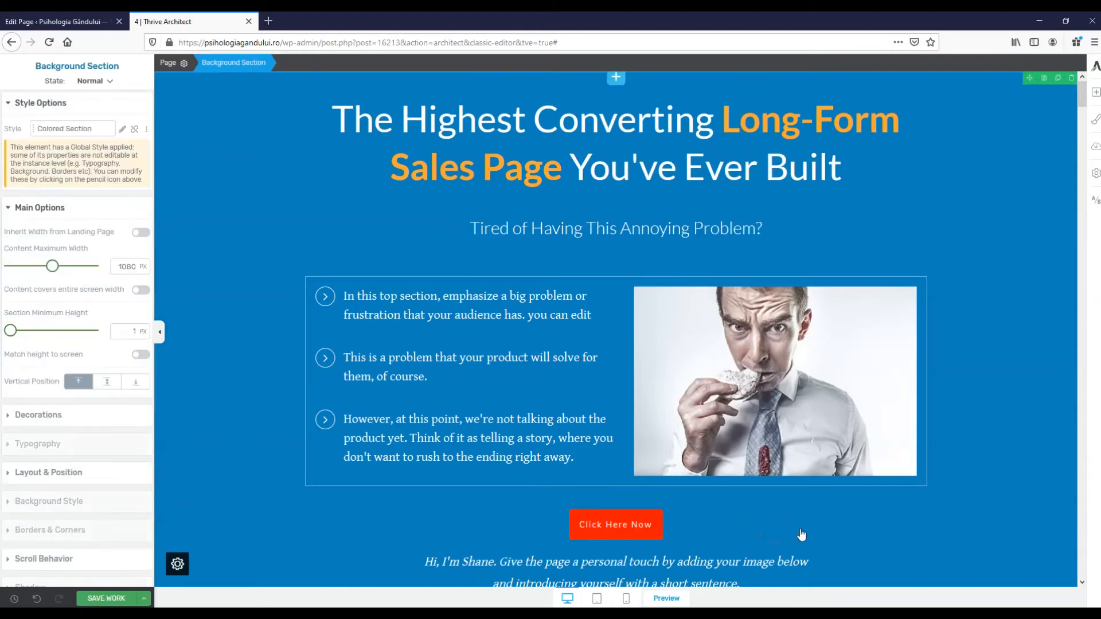
Set the red button's text colour to the saved Blue (#0008fe) for its Hover state
{"action": "left_click", "coordinate": [619, 539]}
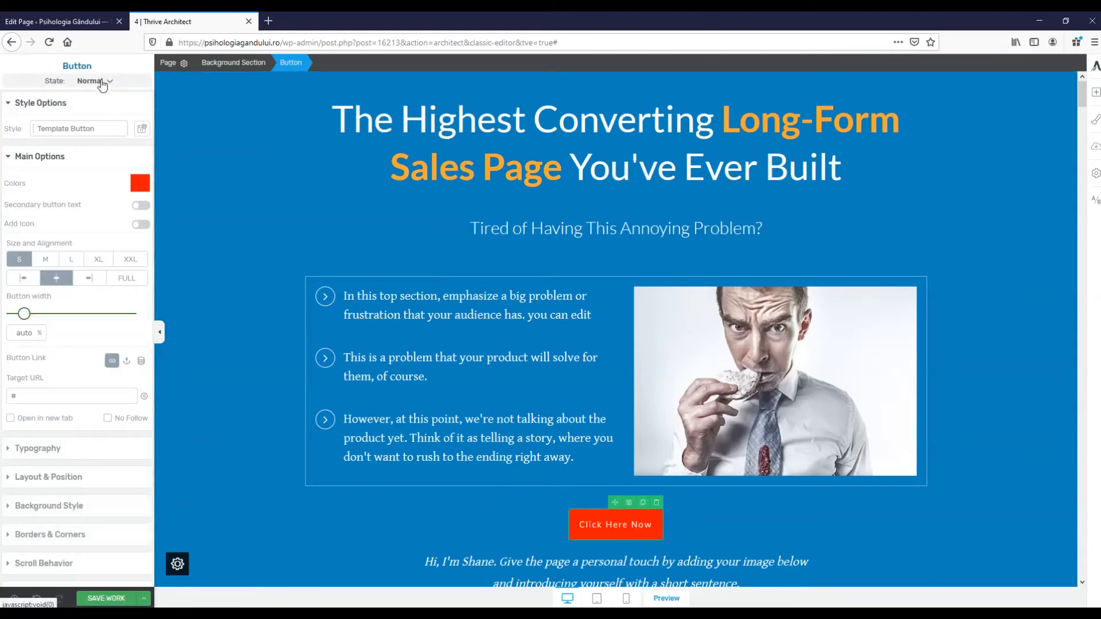
{"action": "left_click", "coordinate": [103, 82]}
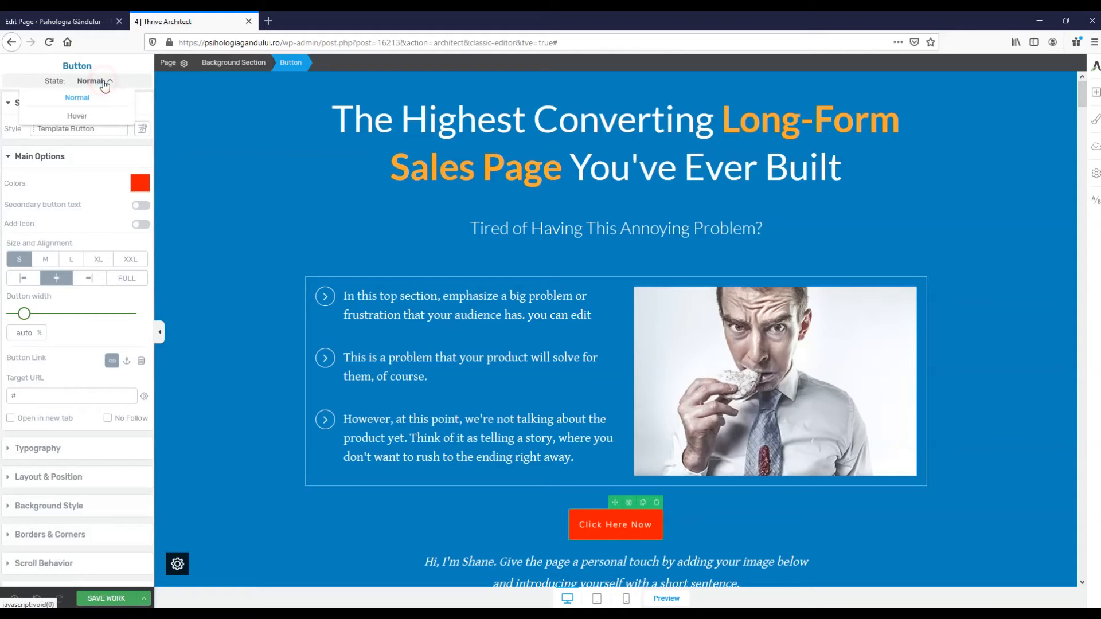
{"action": "left_click", "coordinate": [78, 117]}
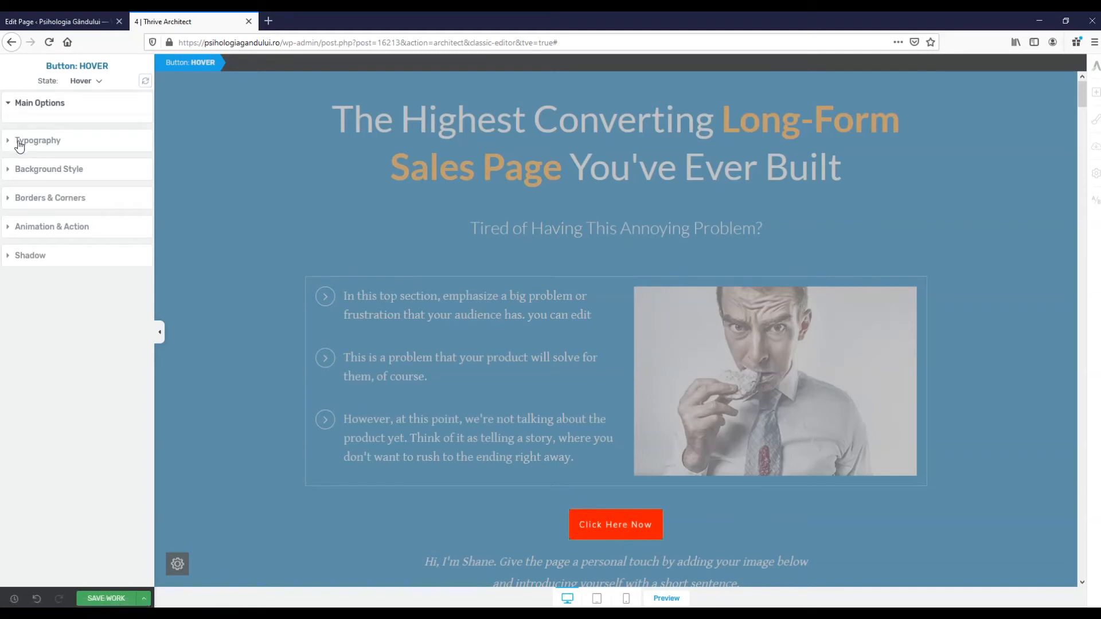
{"action": "left_click", "coordinate": [8, 104]}
{"action": "left_click", "coordinate": [9, 106]}
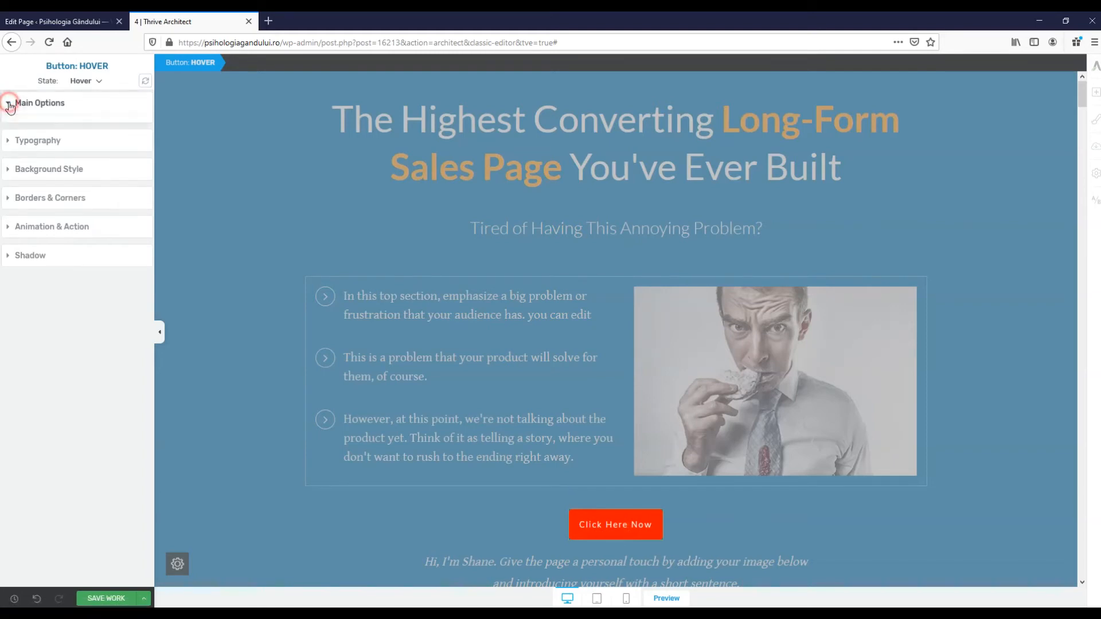
{"action": "left_click", "coordinate": [9, 141]}
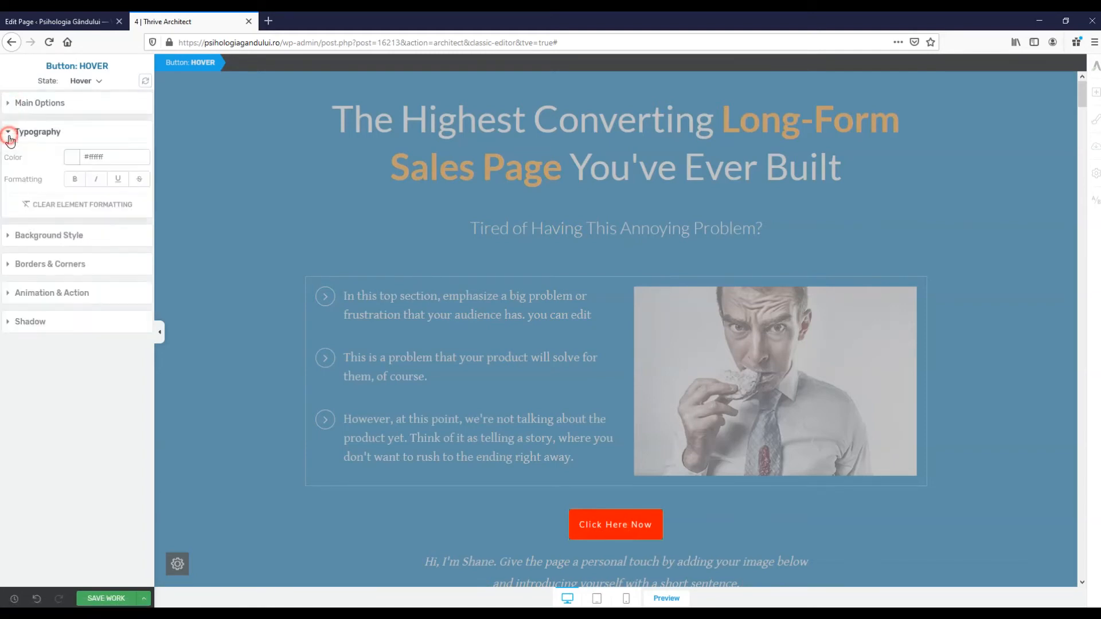
{"action": "left_click", "coordinate": [73, 161]}
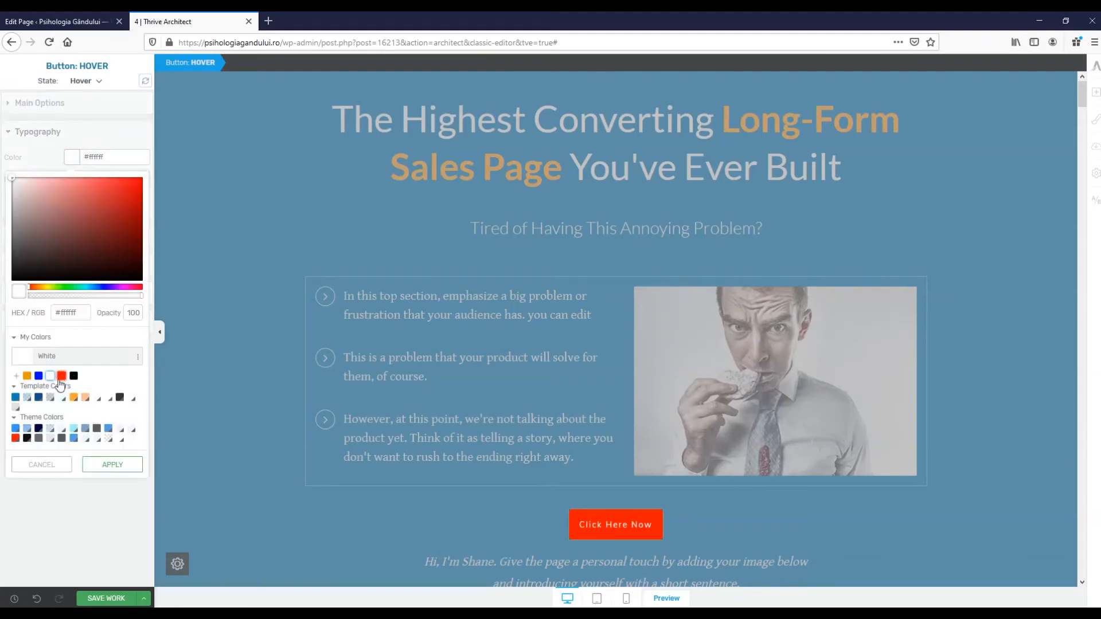
{"action": "left_click", "coordinate": [39, 376]}
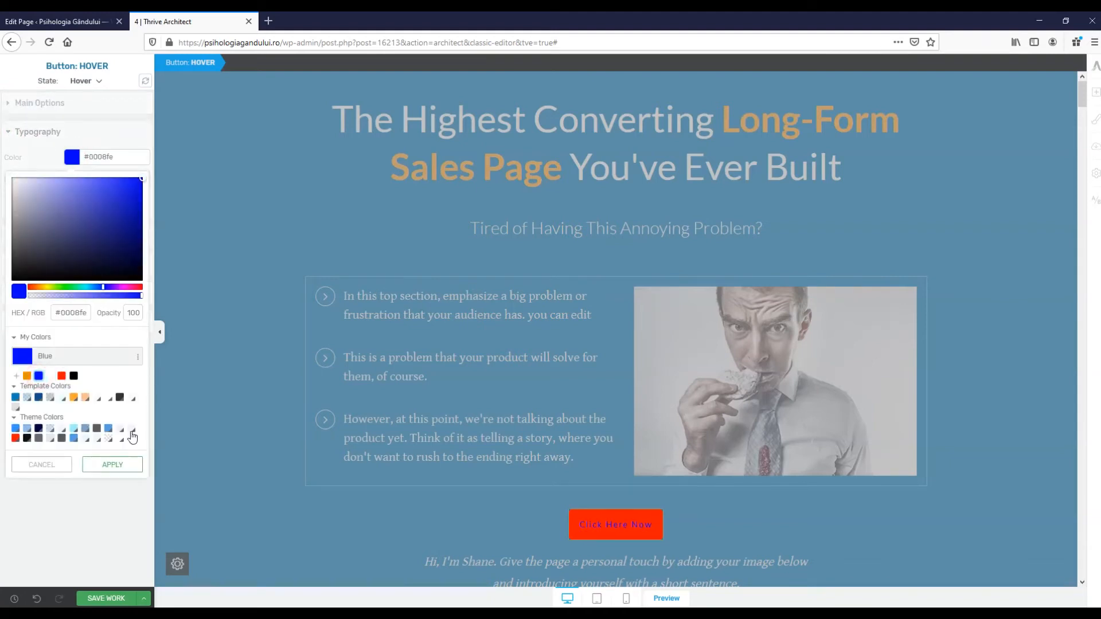
{"action": "left_click", "coordinate": [117, 466]}
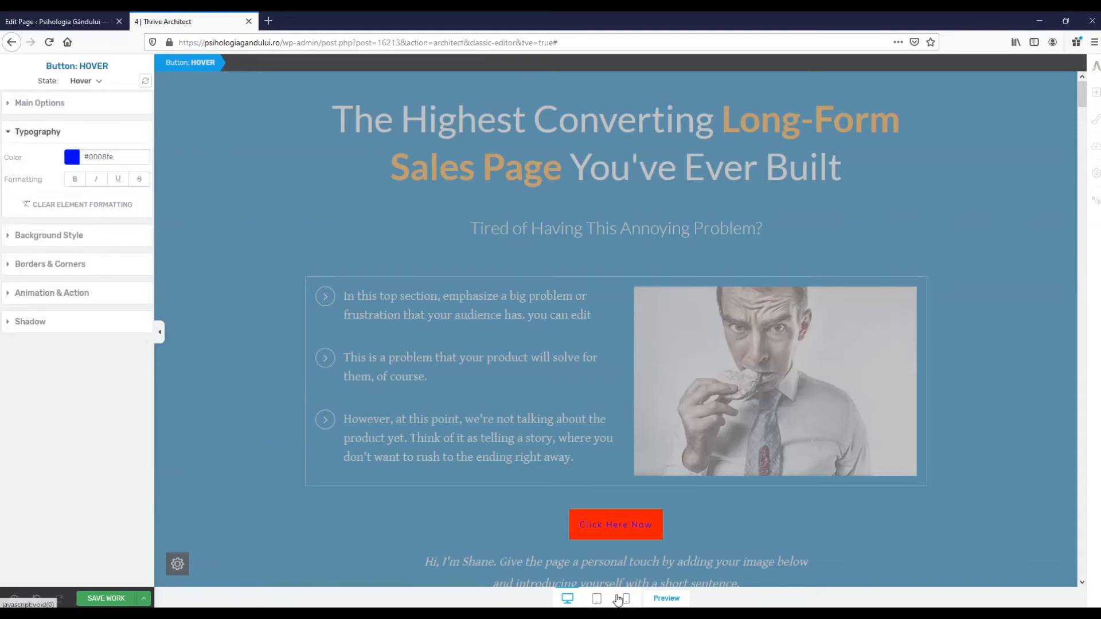
Save the page, return the button to its Normal state and deselect it
{"action": "left_click", "coordinate": [120, 598]}
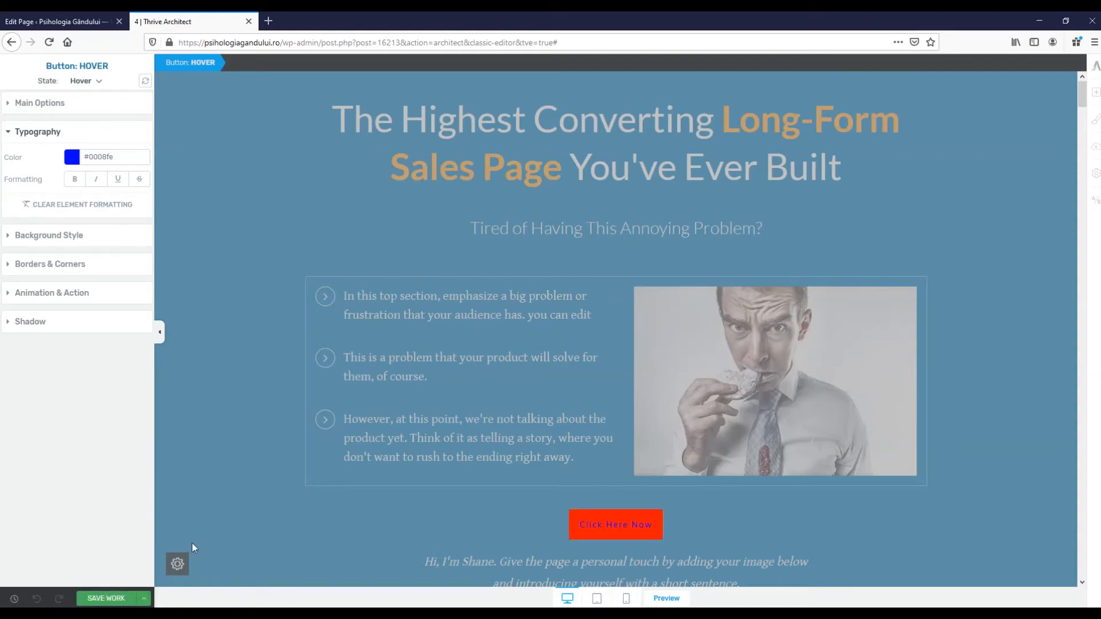
{"action": "left_click", "coordinate": [94, 85]}
{"action": "left_click", "coordinate": [76, 98]}
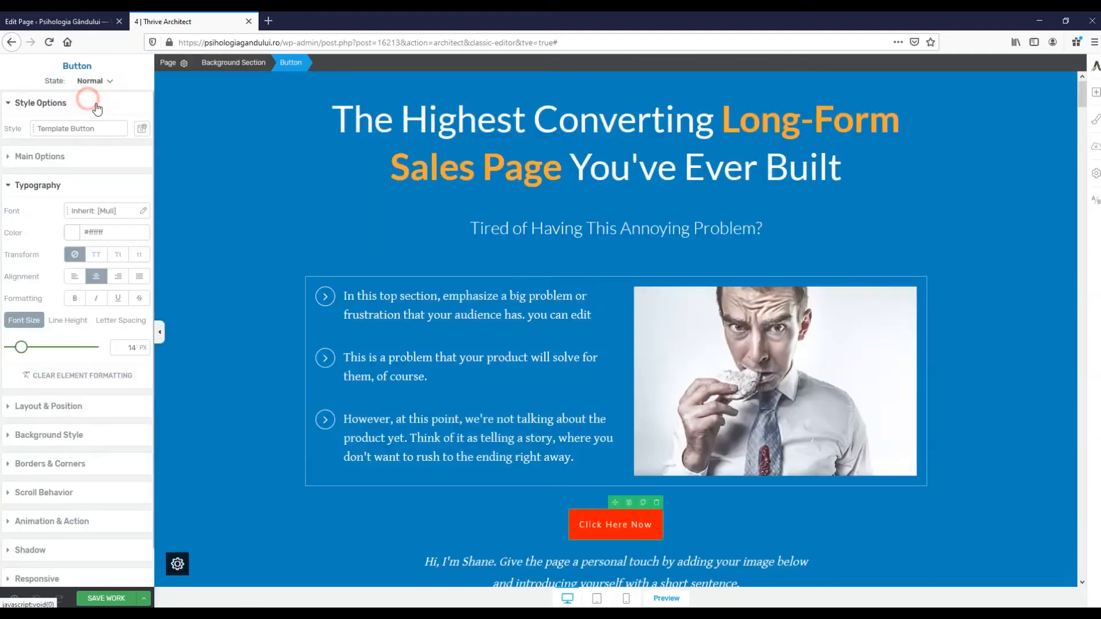
{"action": "left_click", "coordinate": [927, 526]}
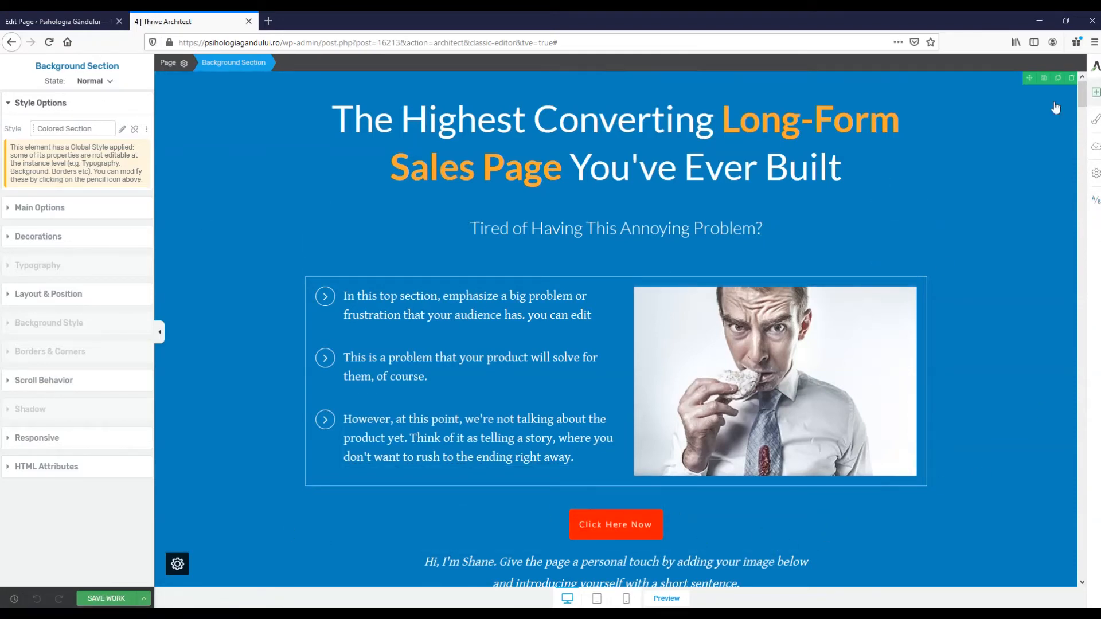
Check that the body paragraphs and highlight box below the header can be selected for editing, and examine the following sections
{"action": "left_click", "coordinate": [978, 359]}
{"action": "left_click_drag", "start_coordinate": [1078, 95], "coordinate": [1079, 130]}
{"action": "left_click", "coordinate": [609, 278]}
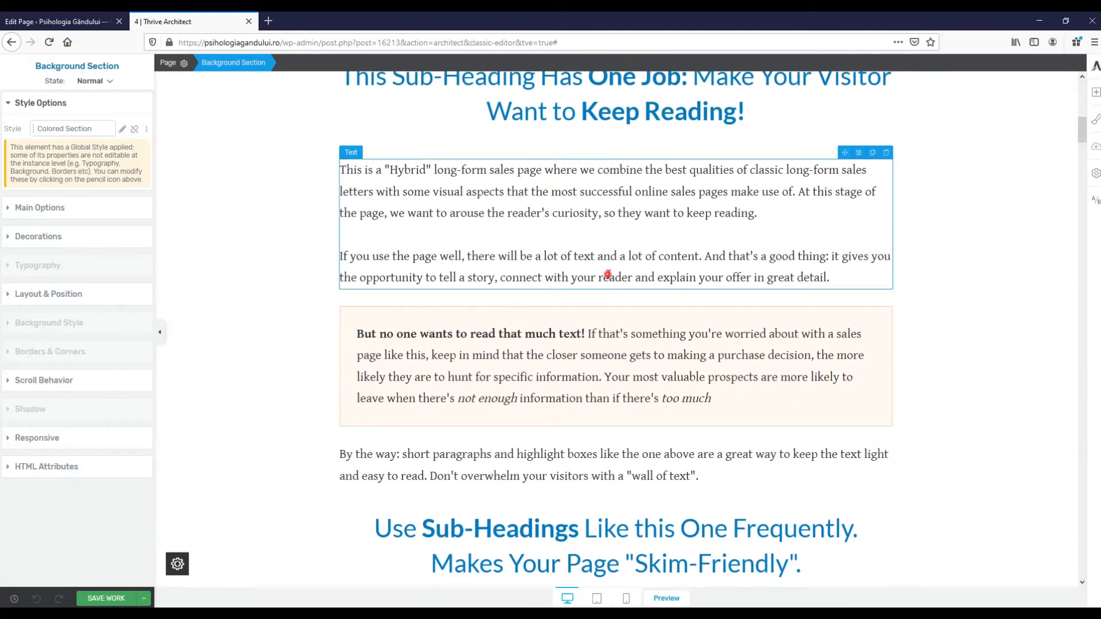
{"action": "left_click", "coordinate": [659, 402]}
{"action": "left_click", "coordinate": [651, 476]}
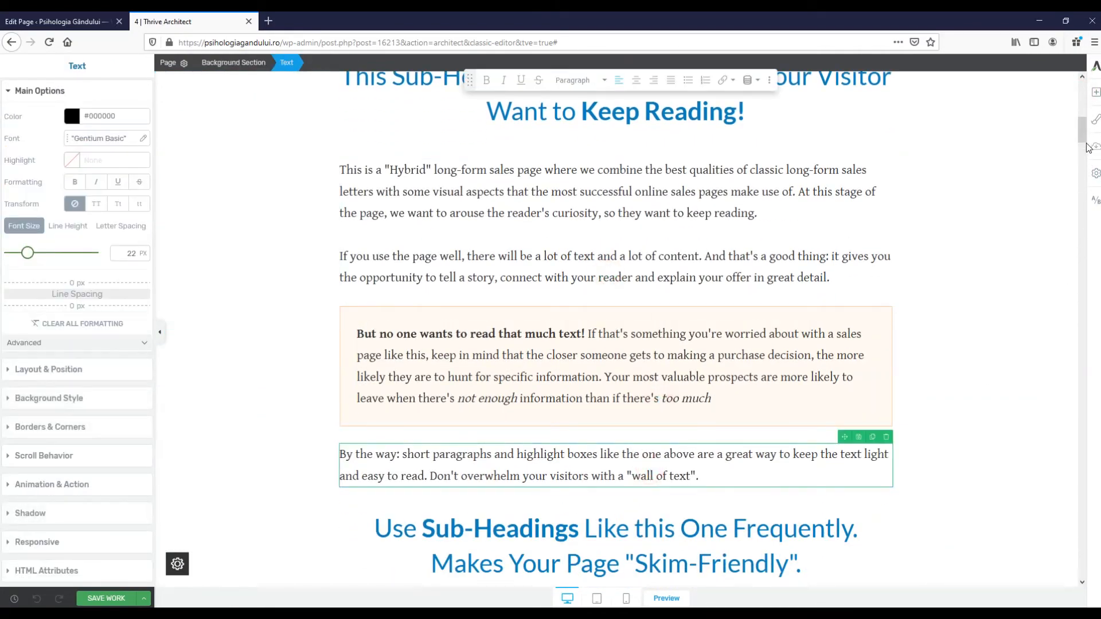
{"action": "left_click_drag", "start_coordinate": [1081, 133], "coordinate": [1082, 157]}
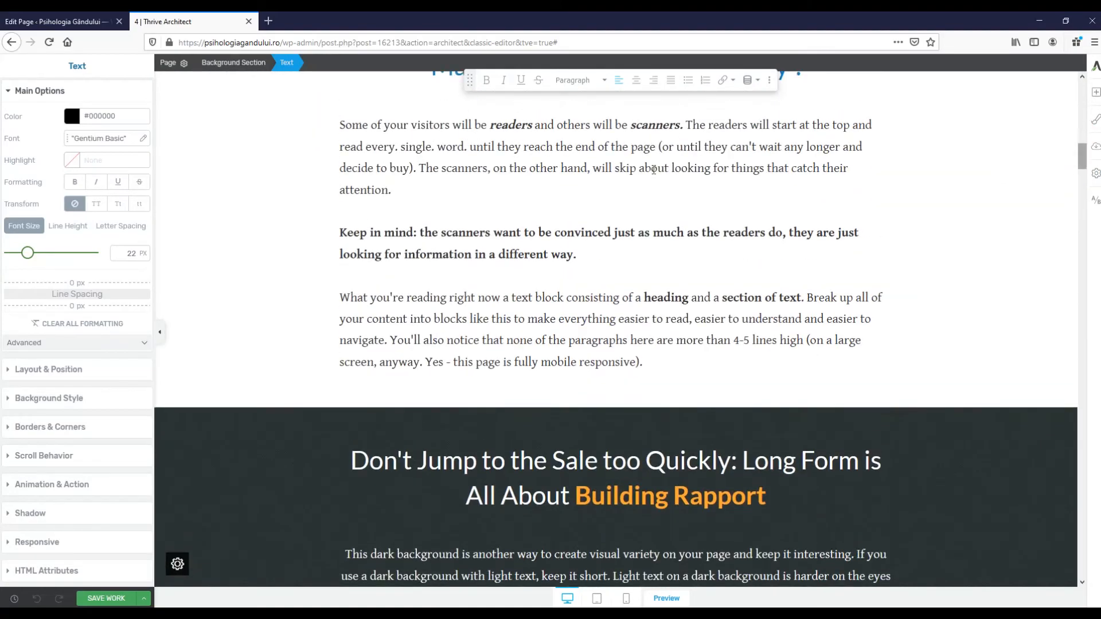
Close the Thrive Architect editor for page 4 and return to the list of all pages
{"action": "left_click", "coordinate": [249, 22]}
{"action": "left_click", "coordinate": [144, 186]}
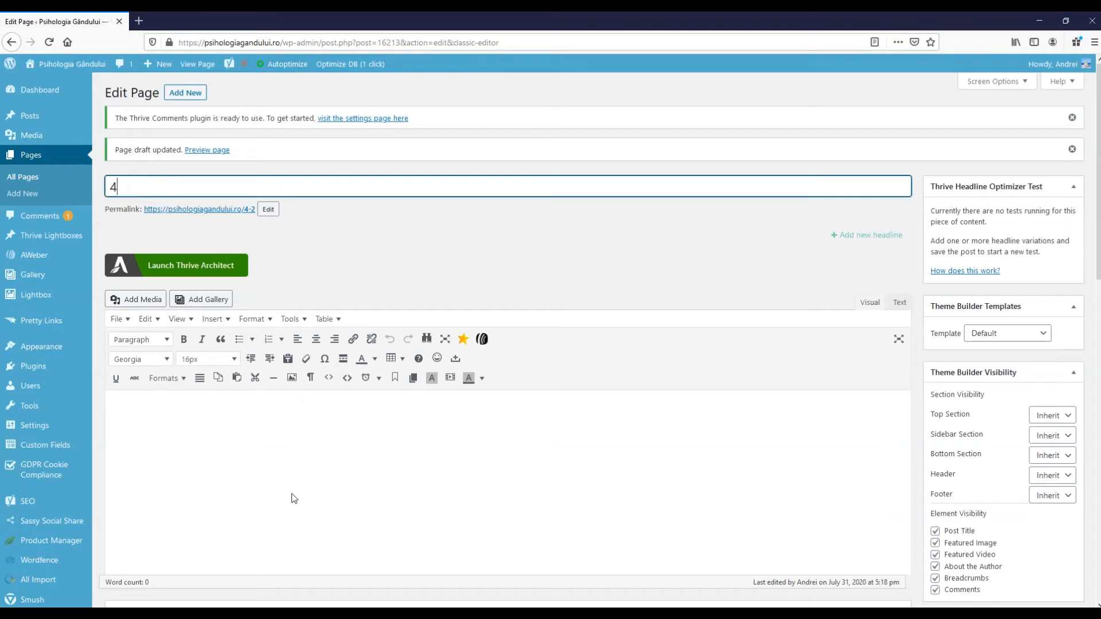
{"action": "left_click", "coordinate": [657, 492]}
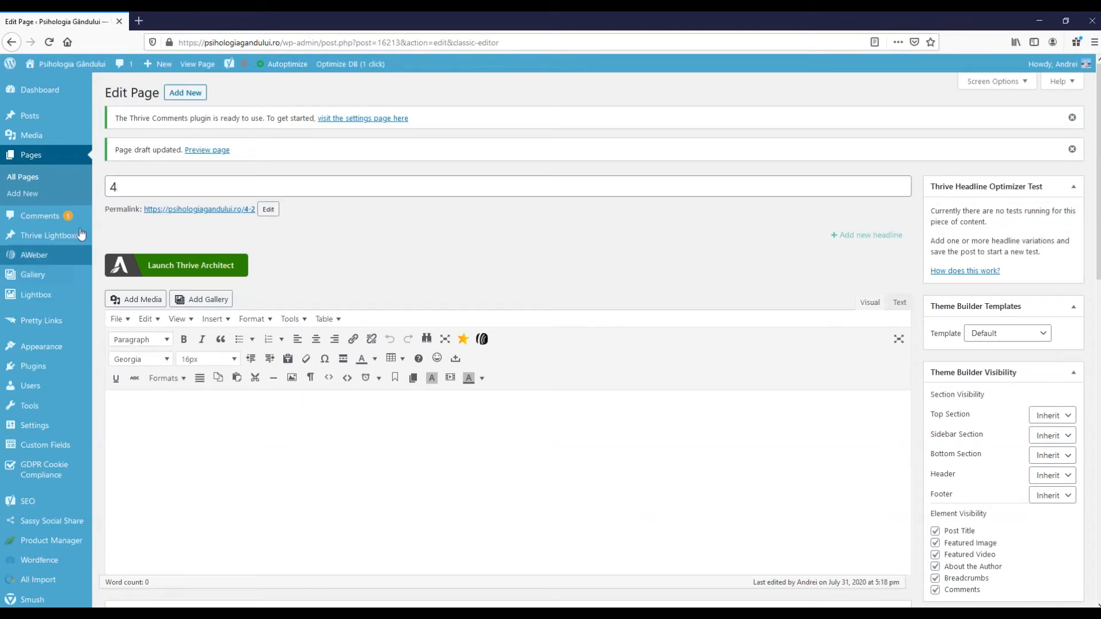
{"action": "left_click", "coordinate": [29, 179]}
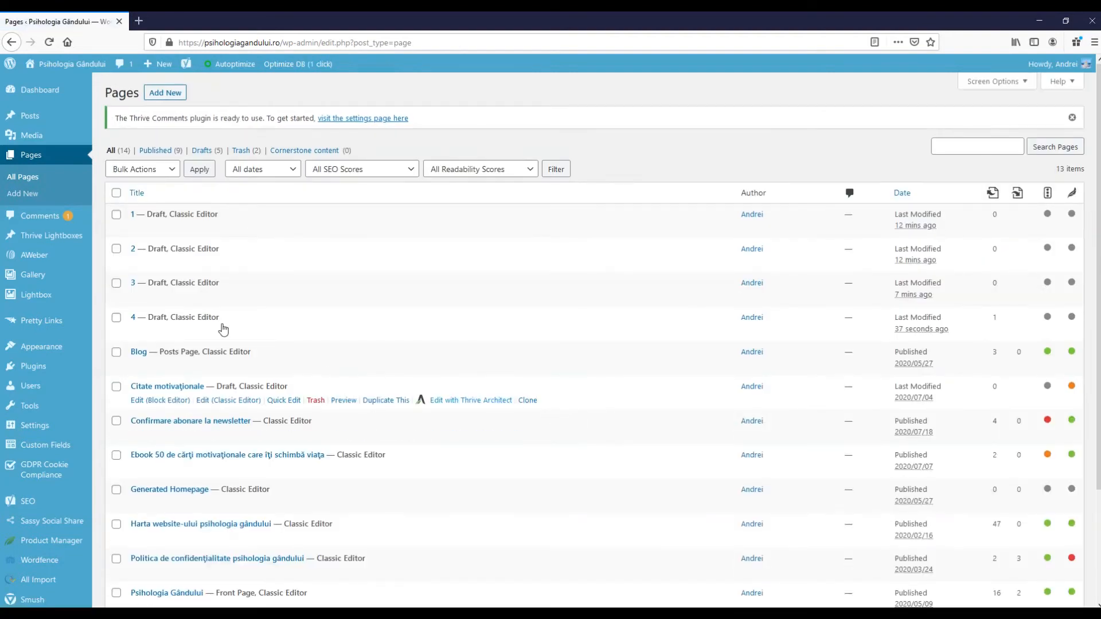
Move the four draft pages titled 1, 2, 3 and 4 to the trash together
{"action": "left_click", "coordinate": [116, 215]}
{"action": "left_click", "coordinate": [116, 249]}
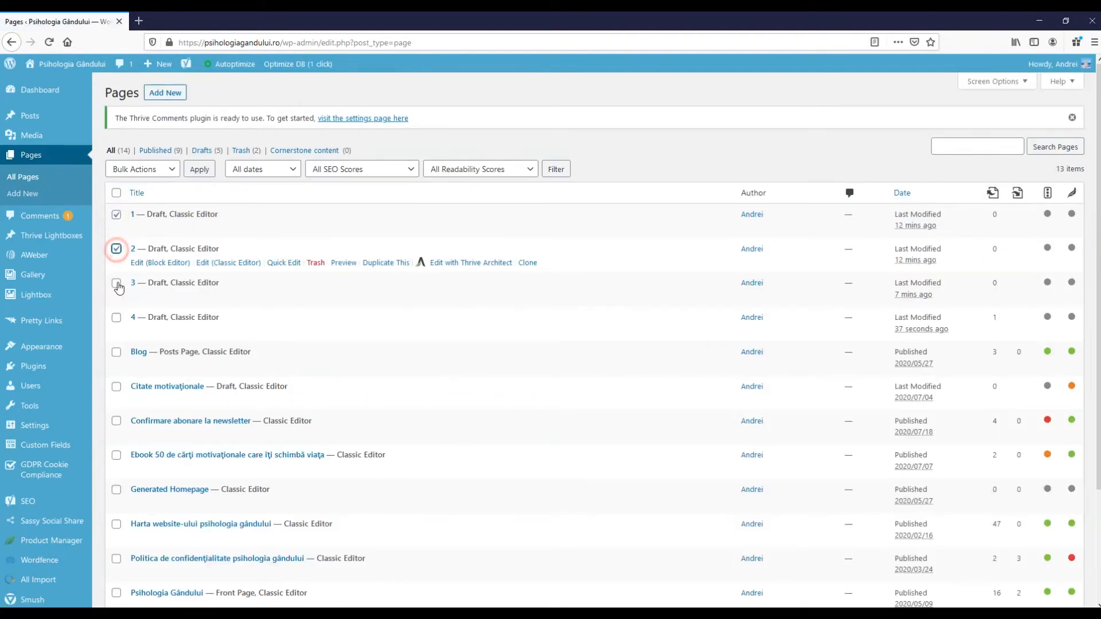
{"action": "left_click", "coordinate": [115, 283]}
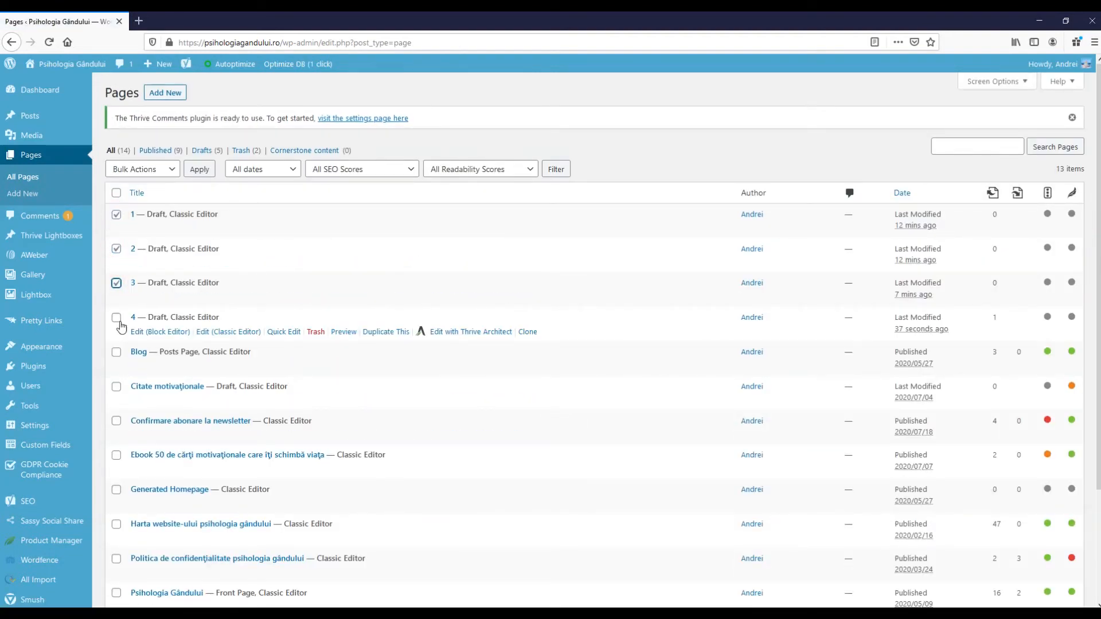
{"action": "left_click", "coordinate": [117, 318]}
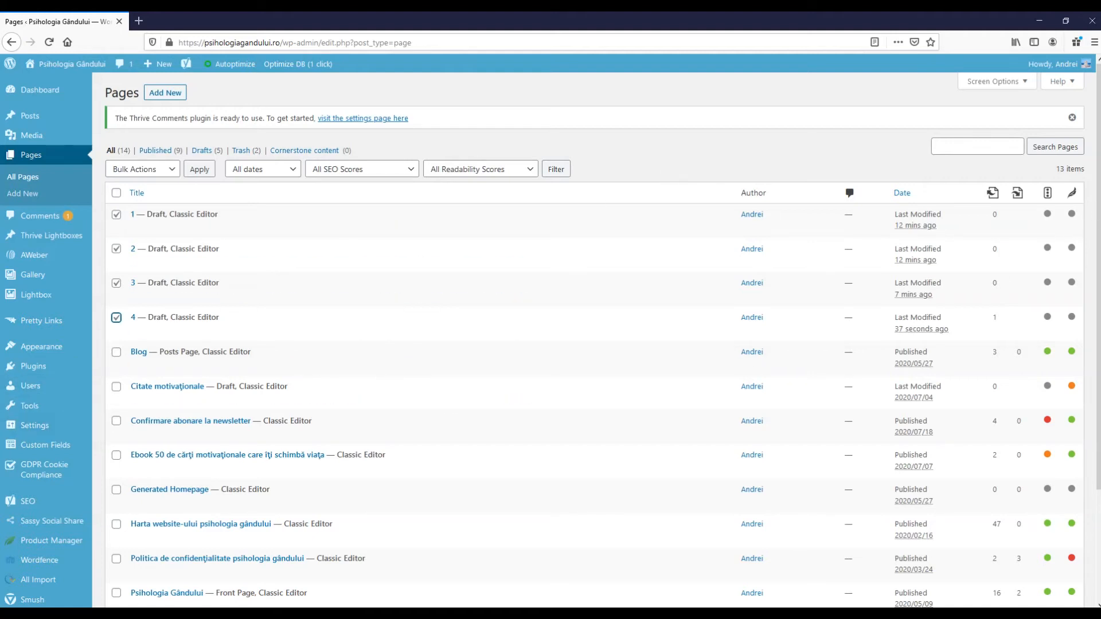
{"action": "scroll", "coordinate": [815, 399], "scroll_direction": "down", "scroll_amount": 2}
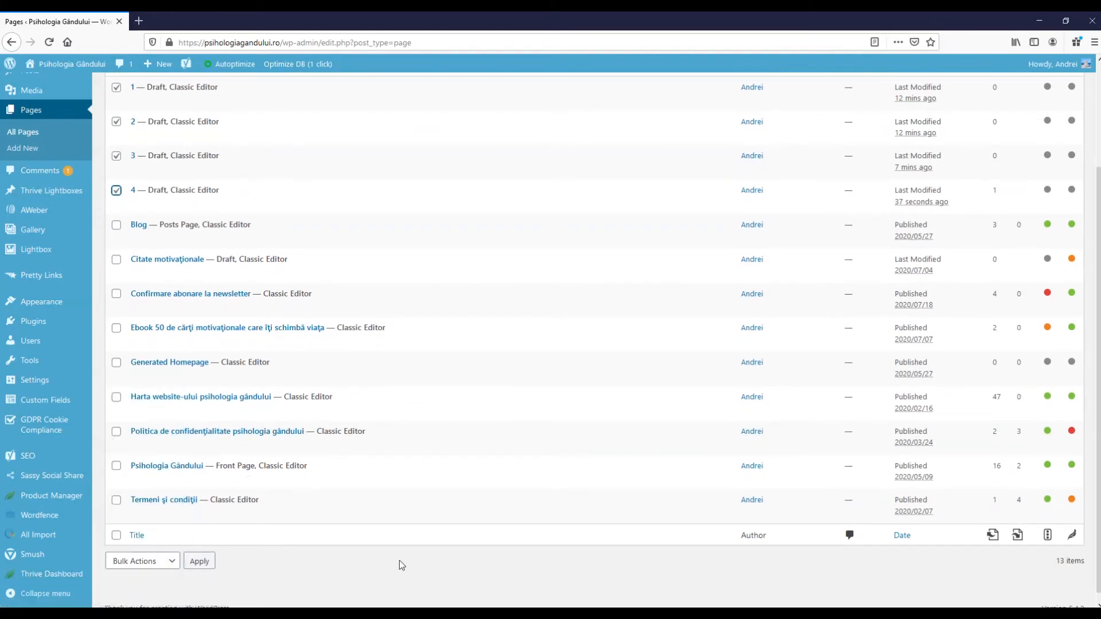
{"action": "mouse_move", "coordinate": [53, 578]}
{"action": "scroll", "coordinate": [924, 500], "scroll_direction": "up", "scroll_amount": 3}
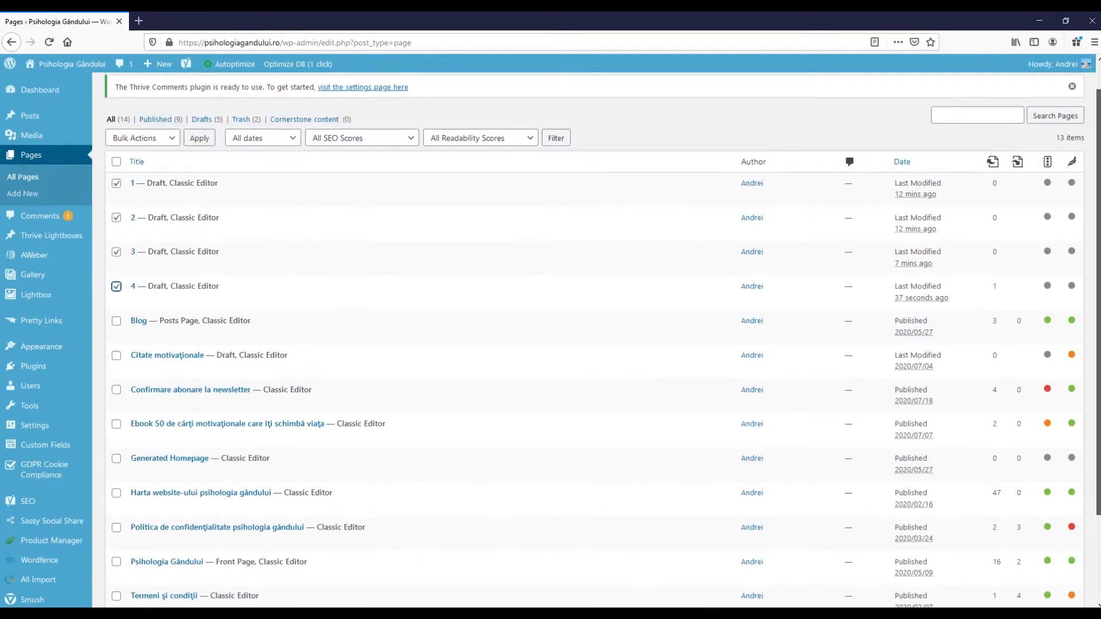
{"action": "left_click_drag", "start_coordinate": [1098, 310], "coordinate": [1098, 284]}
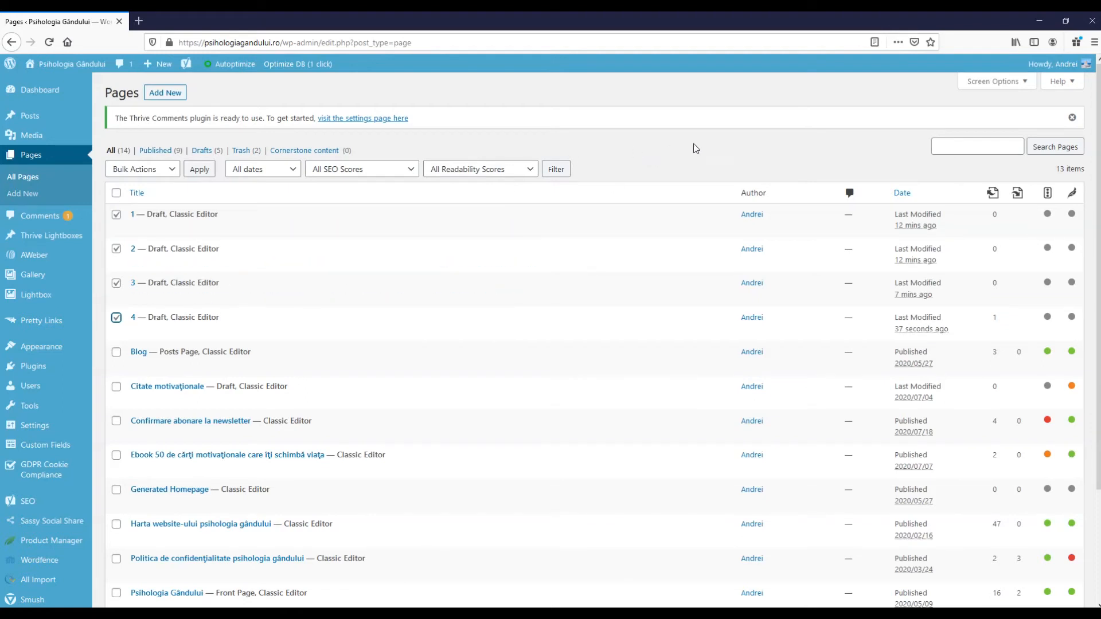
{"action": "left_click", "coordinate": [719, 150]}
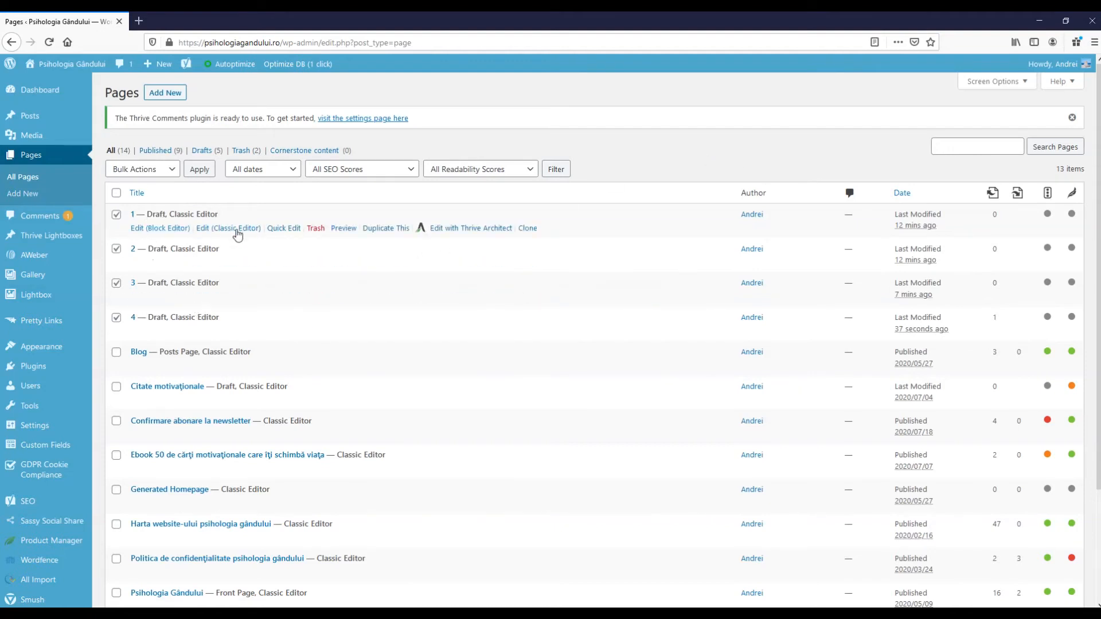
{"action": "left_click", "coordinate": [166, 170]}
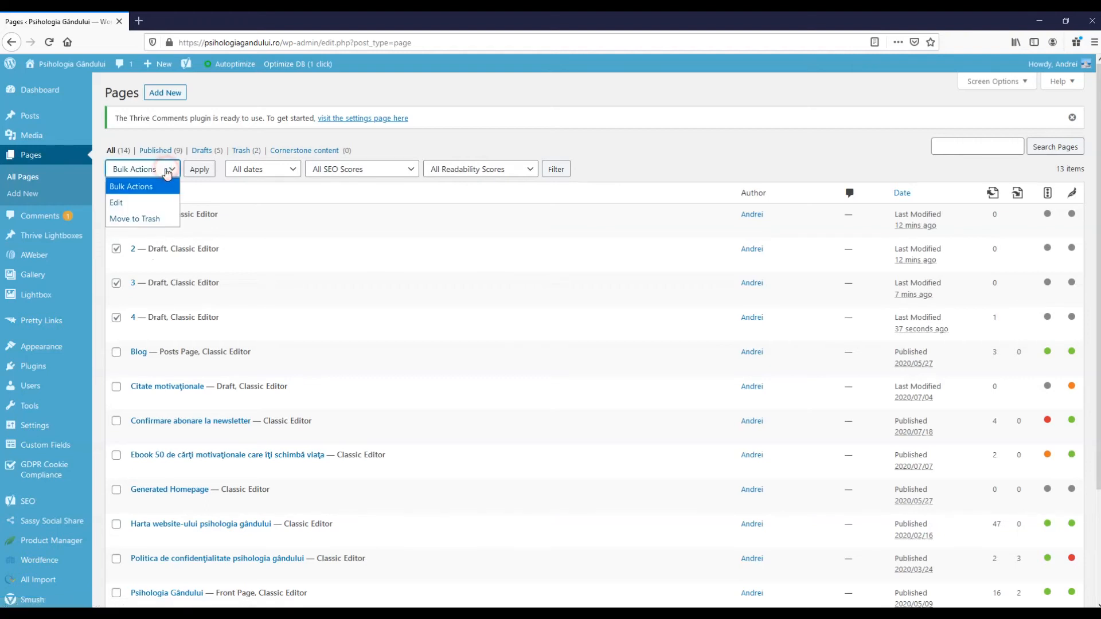
{"action": "left_click", "coordinate": [167, 171]}
{"action": "left_click", "coordinate": [167, 171]}
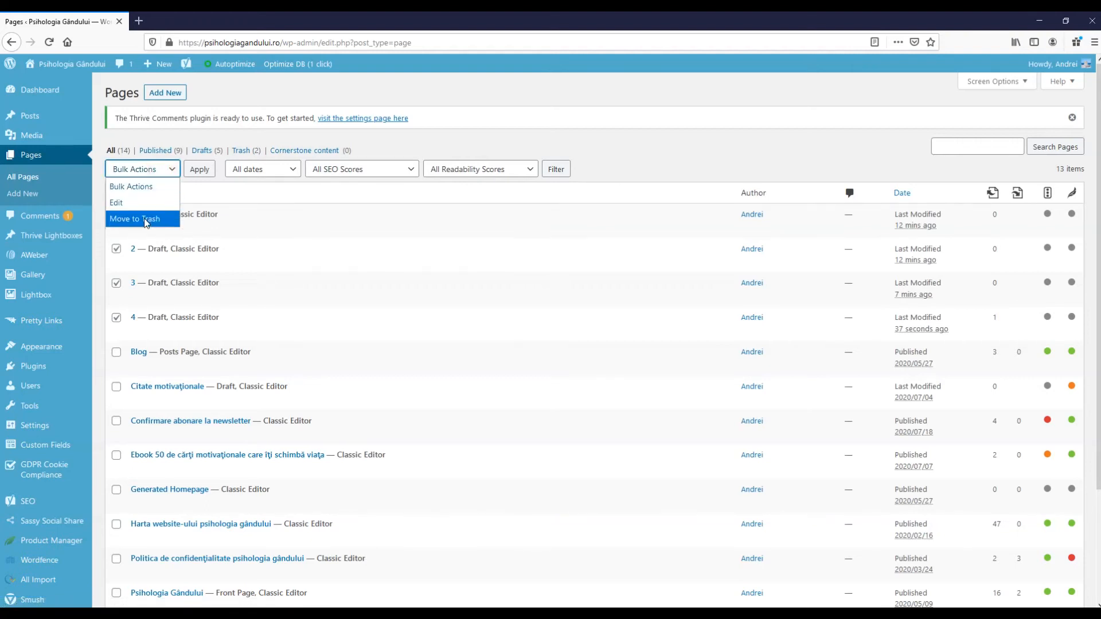
{"action": "left_click", "coordinate": [144, 219]}
{"action": "left_click", "coordinate": [199, 169]}
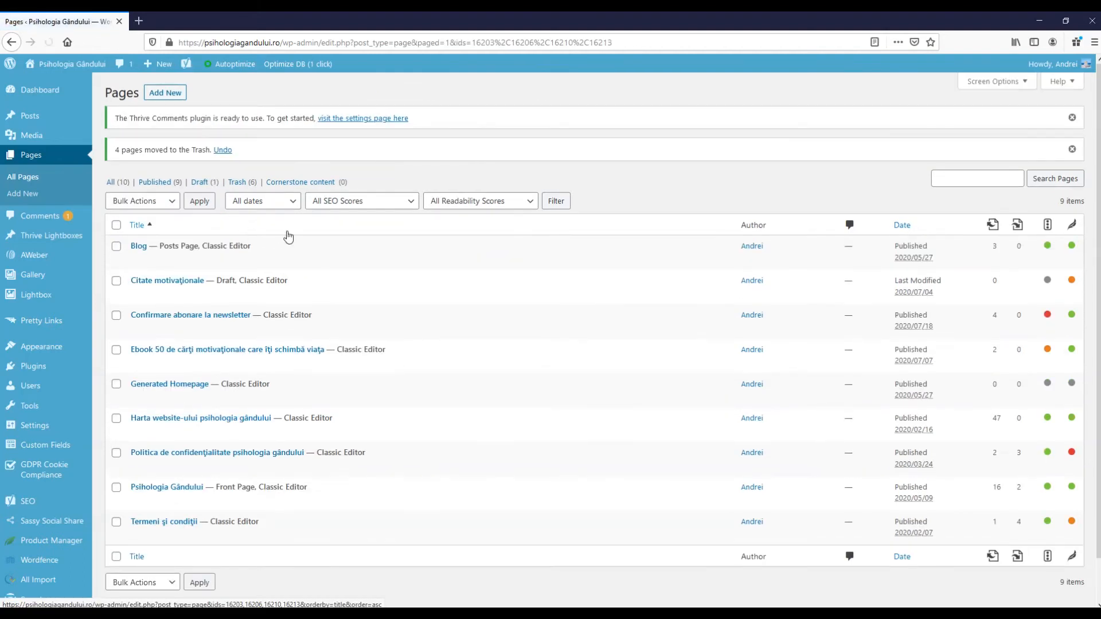
Permanently delete all the pages in the trash and return to the full page list
{"action": "left_click", "coordinate": [240, 184]}
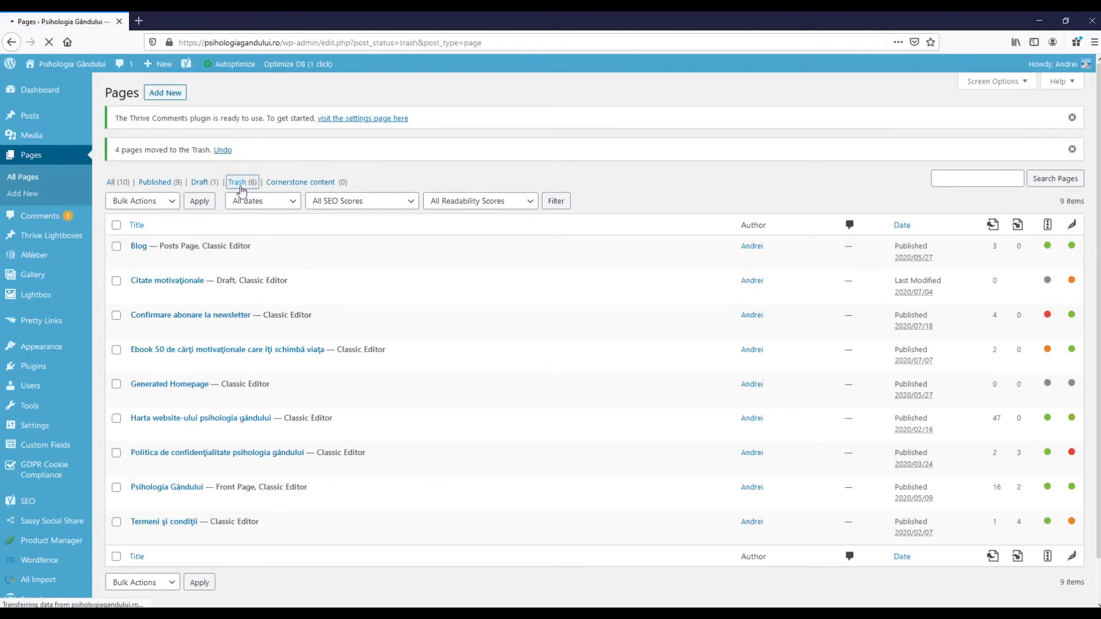
{"action": "left_click", "coordinate": [117, 193]}
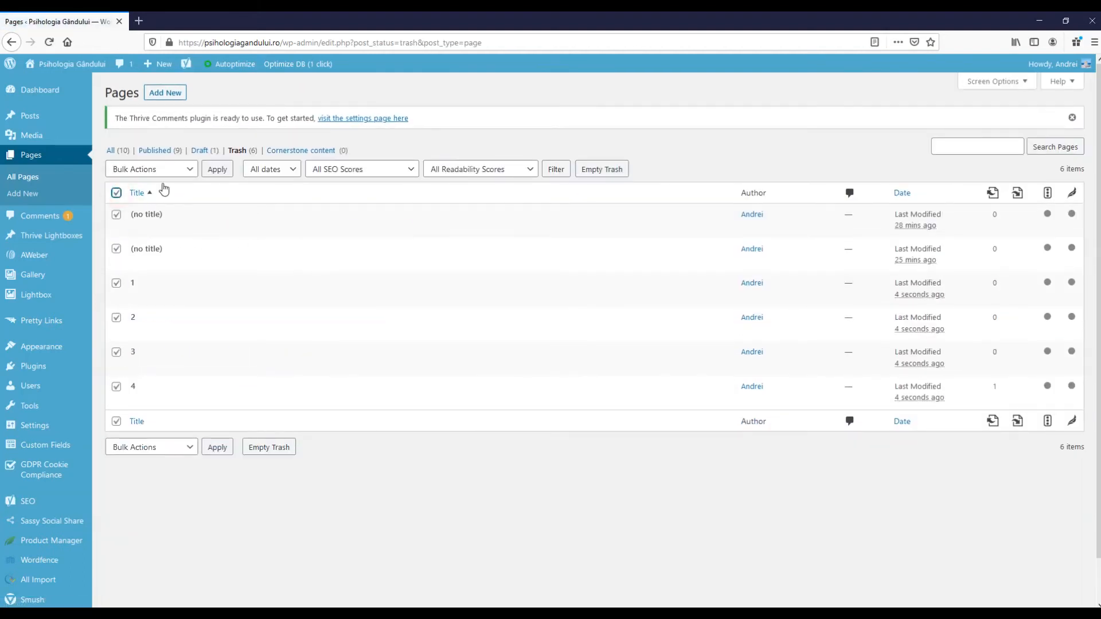
{"action": "left_click", "coordinate": [166, 170]}
{"action": "left_click", "coordinate": [154, 219]}
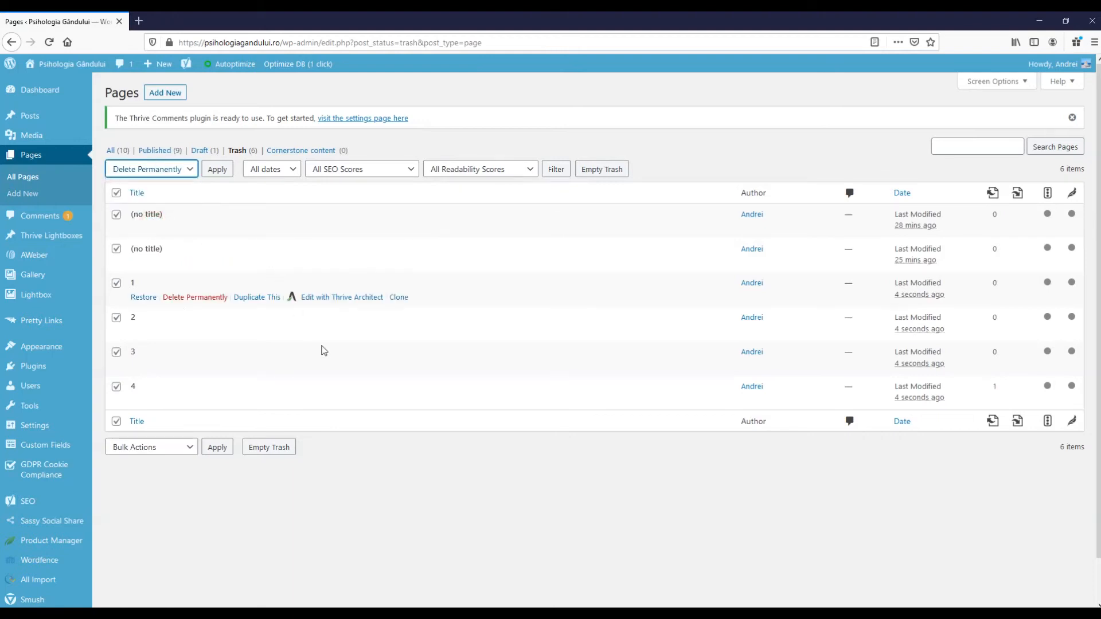
{"action": "left_click", "coordinate": [217, 172]}
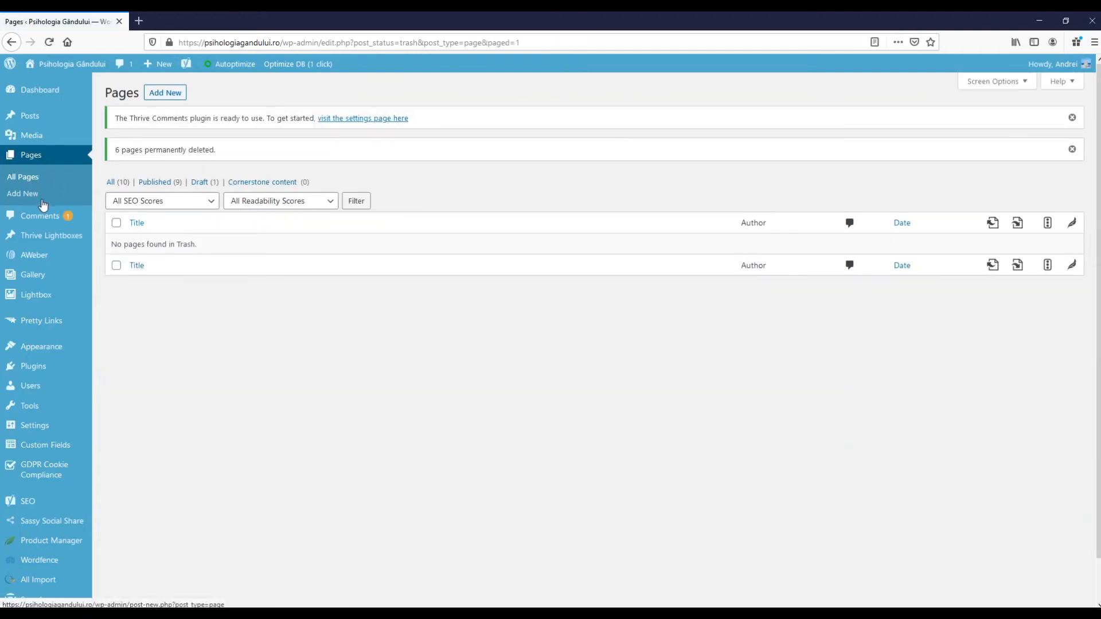
{"action": "left_click", "coordinate": [28, 177]}
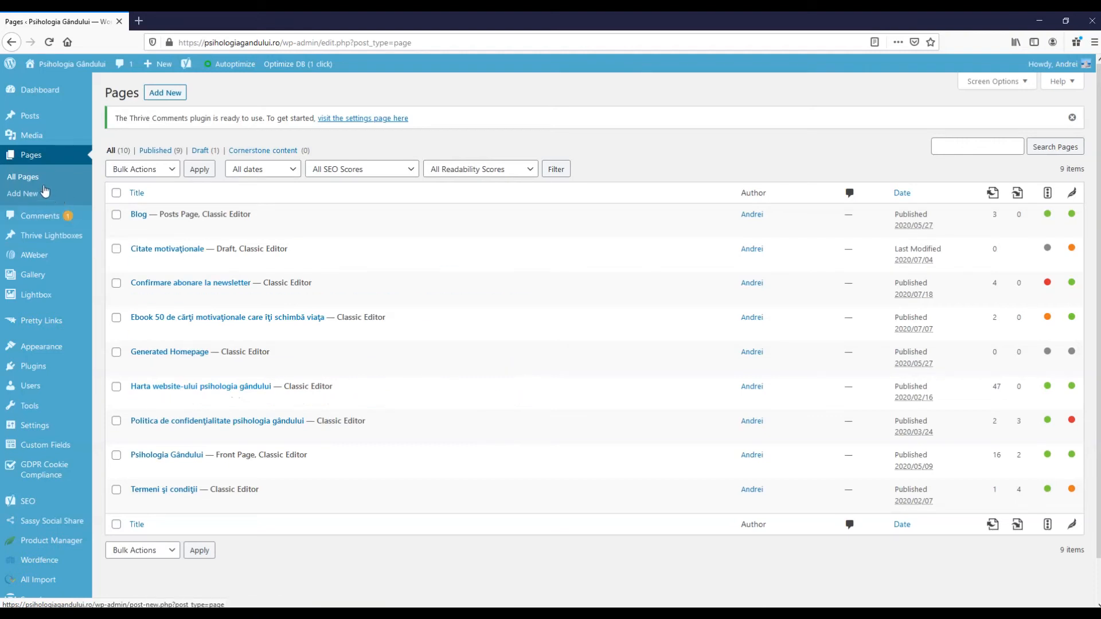
List all posts and open the published post "Subconstientul – cheia rezolvării tuturor problemelor tale!" in a separate browser tab
{"action": "mouse_move", "coordinate": [40, 120]}
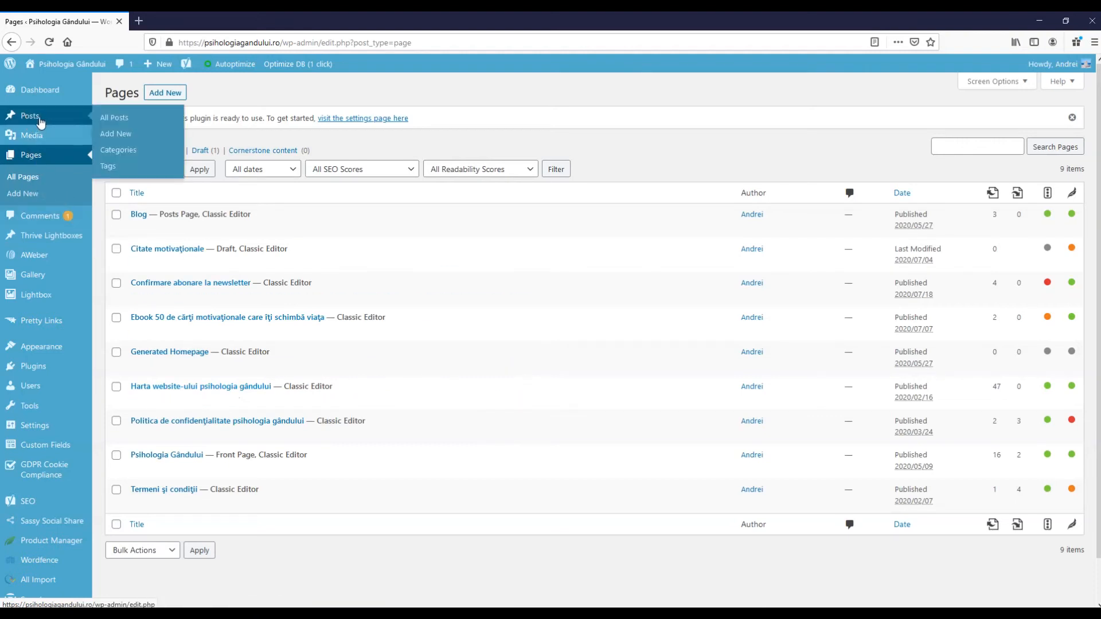
{"action": "left_click", "coordinate": [114, 119]}
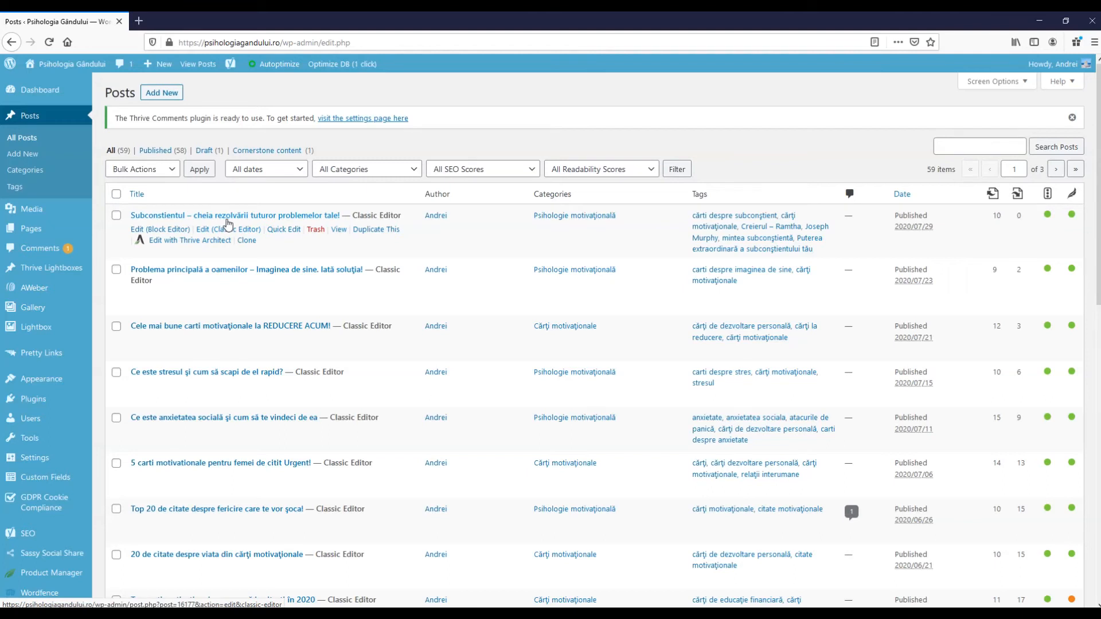
{"action": "right_click", "coordinate": [335, 230]}
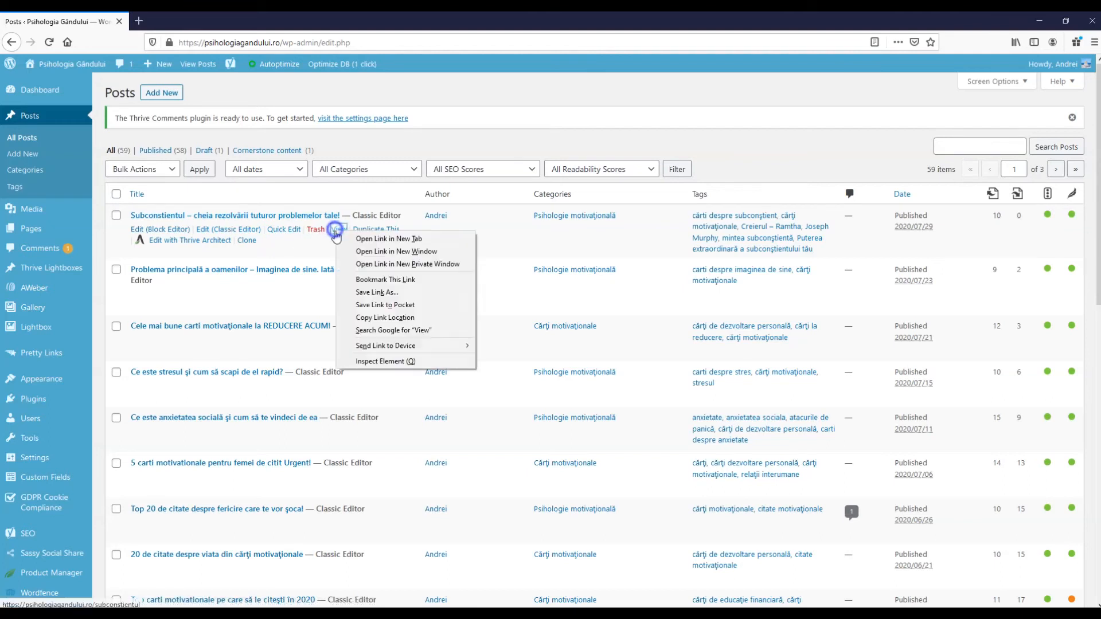
{"action": "left_click", "coordinate": [378, 239]}
{"action": "left_click", "coordinate": [192, 21]}
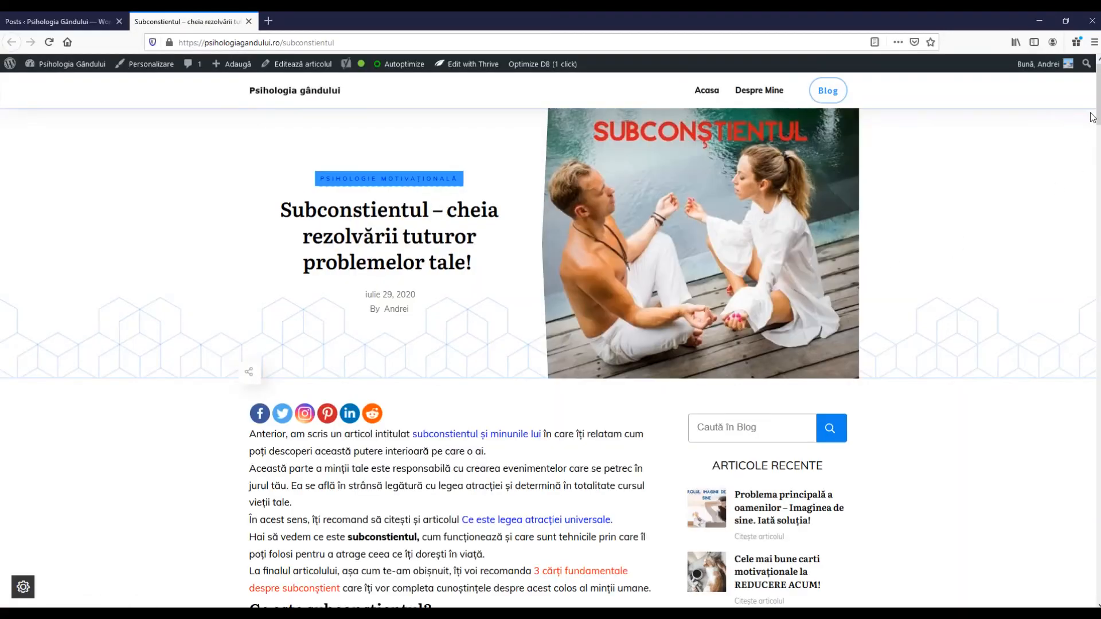
Examine the published post's layout from its header through the body, share buttons, related posts, comments and footer
{"action": "left_click_drag", "start_coordinate": [1096, 104], "coordinate": [1097, 265]}
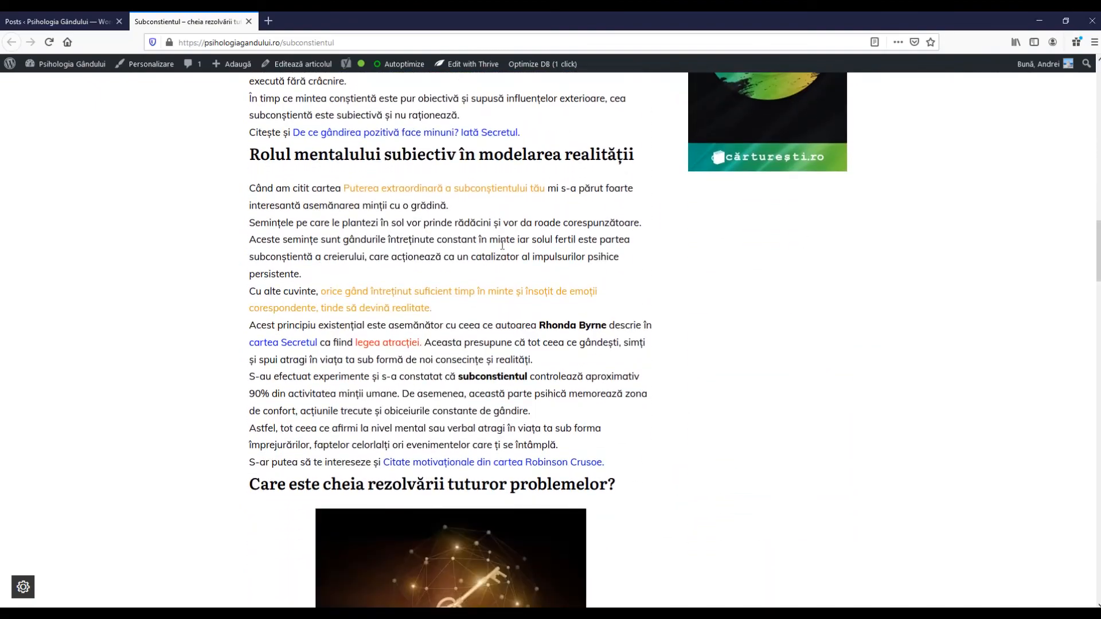
{"action": "scroll", "coordinate": [447, 338], "scroll_direction": "down", "scroll_amount": 12}
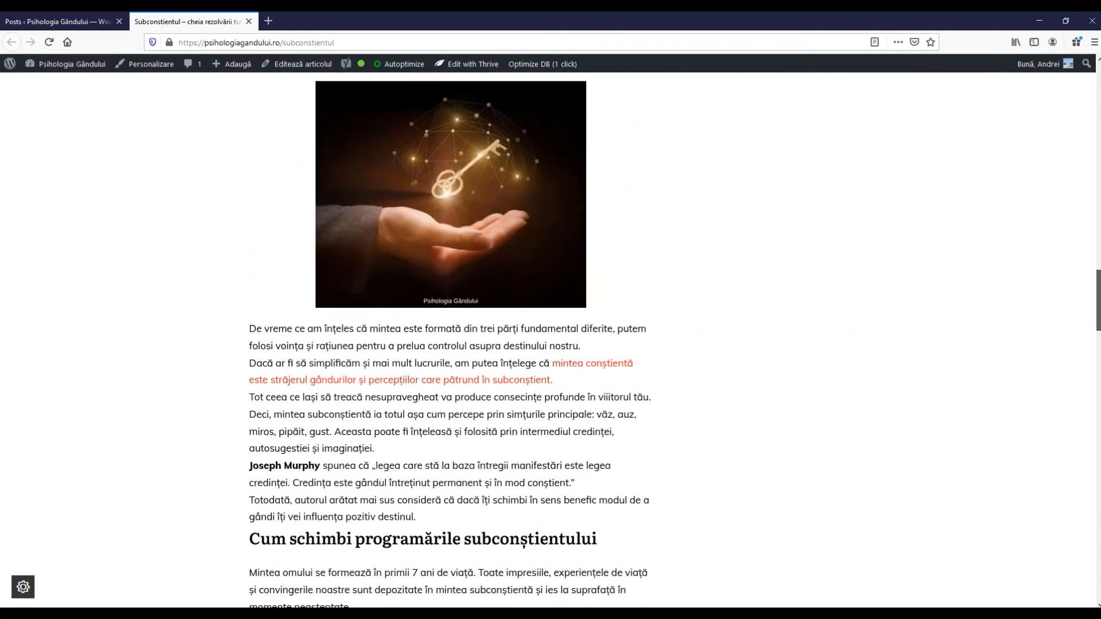
{"action": "scroll", "coordinate": [447, 338], "scroll_direction": "down", "scroll_amount": 12}
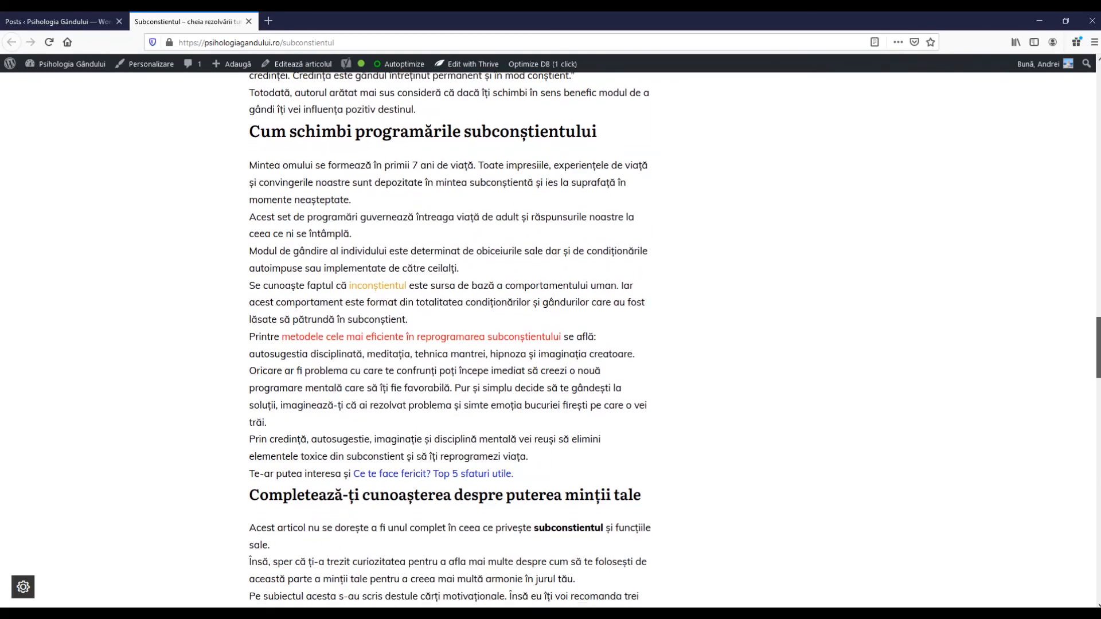
{"action": "scroll", "coordinate": [447, 338], "scroll_direction": "down", "scroll_amount": 12}
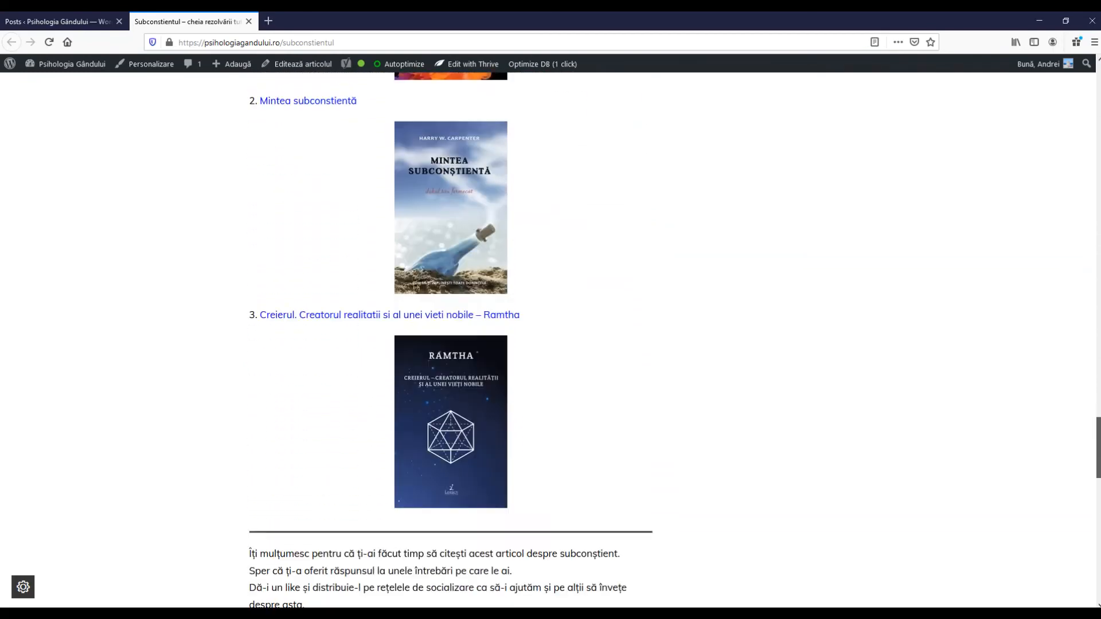
{"action": "scroll", "coordinate": [371, 325], "scroll_direction": "down", "scroll_amount": 1}
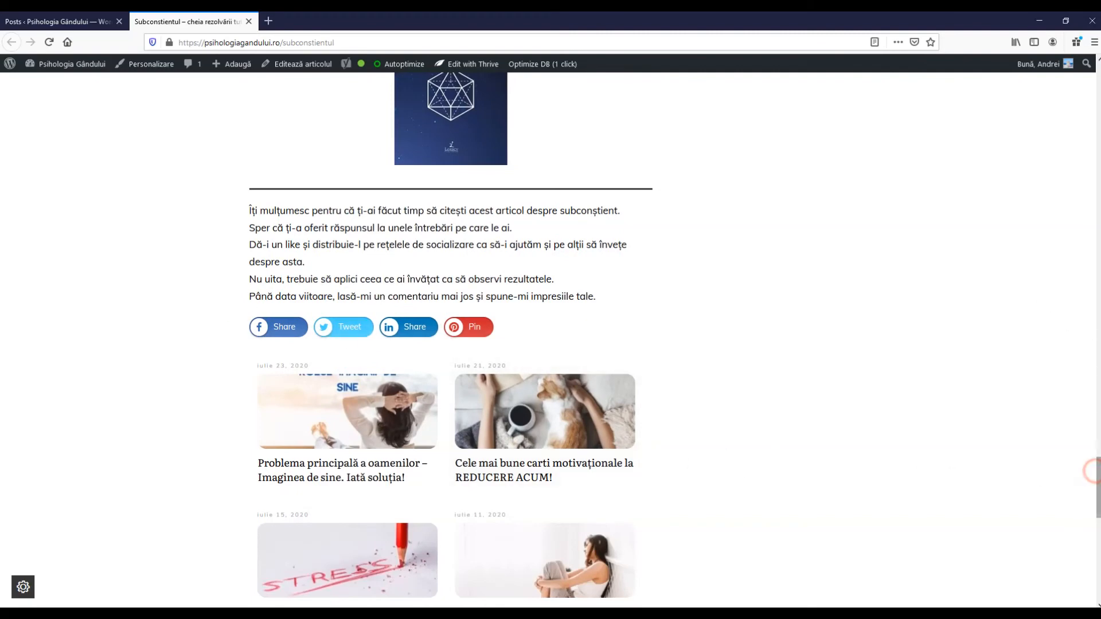
{"action": "scroll", "coordinate": [916, 512], "scroll_direction": "down", "scroll_amount": 8}
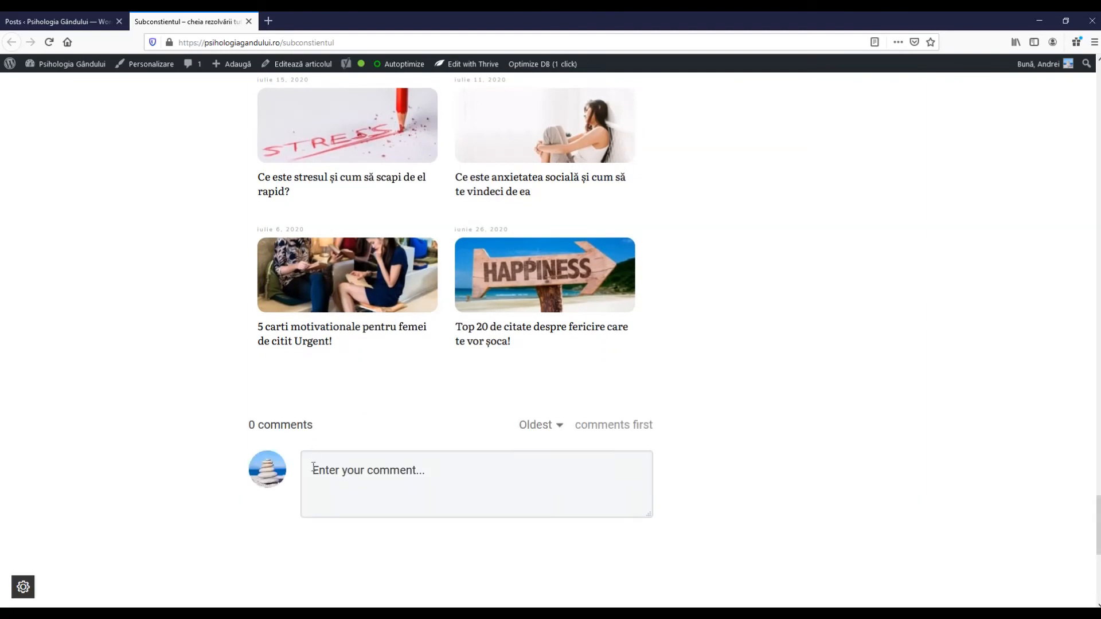
{"action": "scroll", "coordinate": [764, 351], "scroll_direction": "down", "scroll_amount": 7}
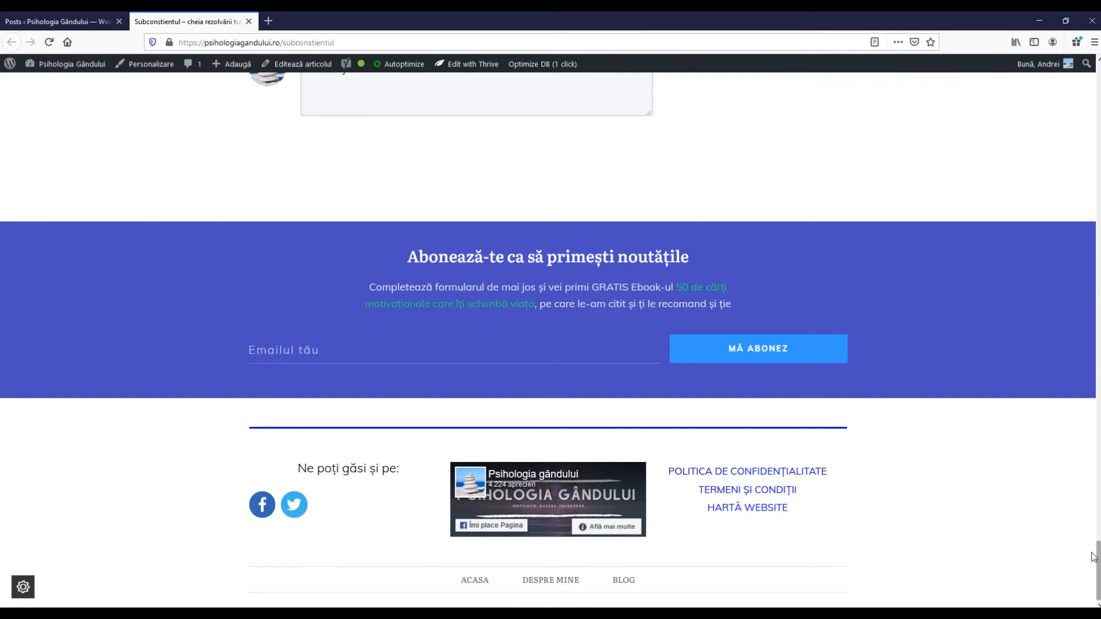
{"action": "left_click_drag", "start_coordinate": [1096, 557], "coordinate": [1097, 415]}
{"action": "scroll", "coordinate": [597, 449], "scroll_direction": "down", "scroll_amount": 4}
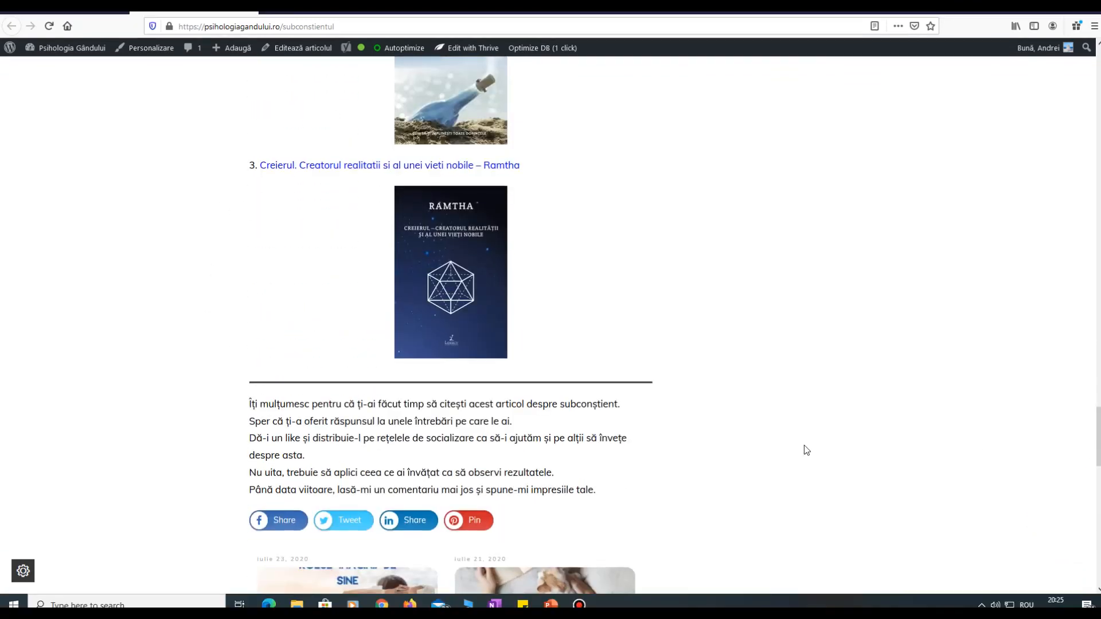
{"action": "left_click", "coordinate": [608, 303]}
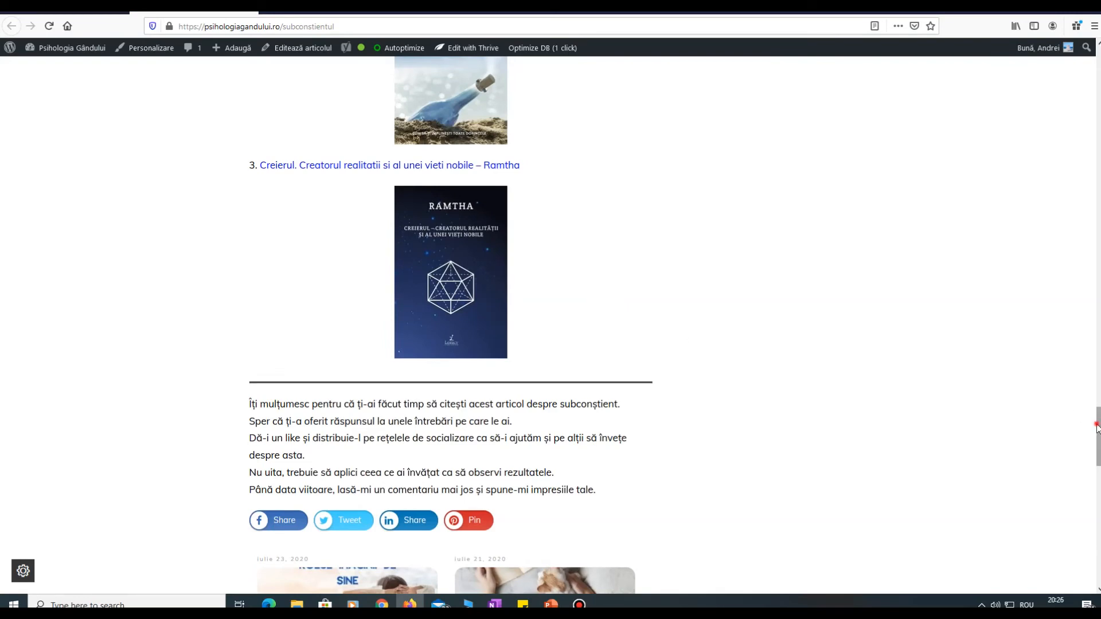
{"action": "left_click_drag", "start_coordinate": [1097, 427], "coordinate": [1076, 73]}
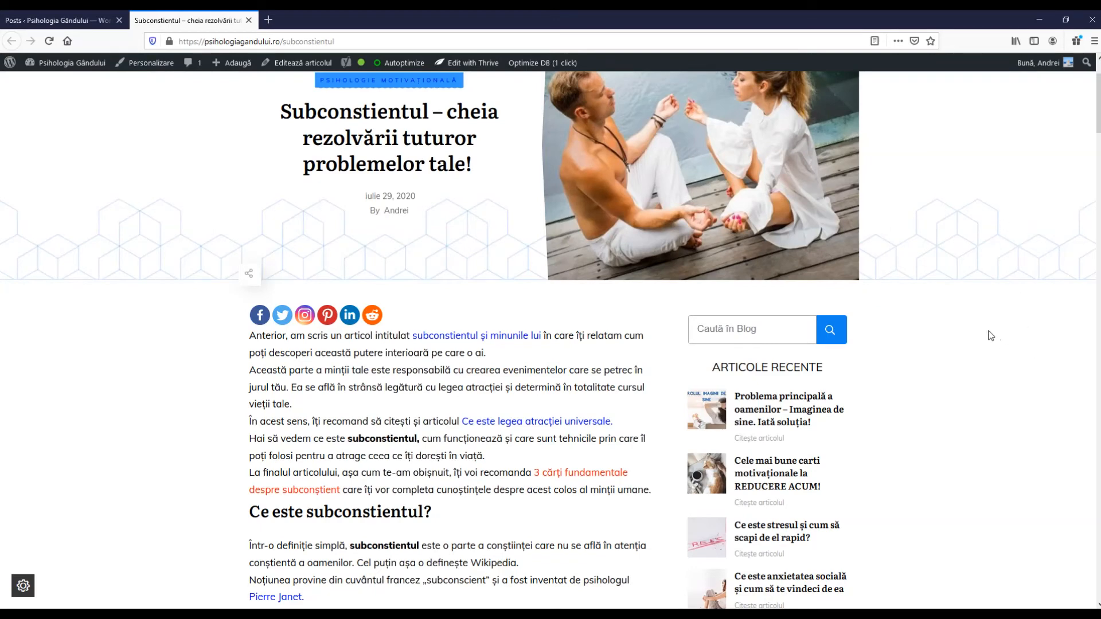
Close the published post and go to page 2 of the post list
{"action": "left_click", "coordinate": [249, 21]}
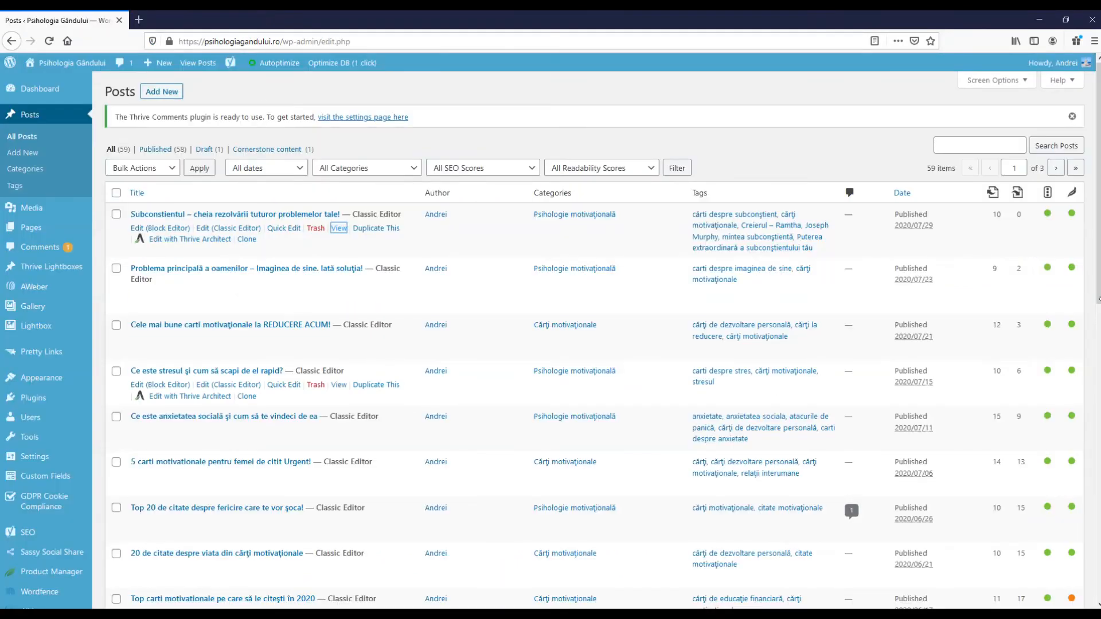
{"action": "left_click_drag", "start_coordinate": [1096, 244], "coordinate": [1097, 543]}
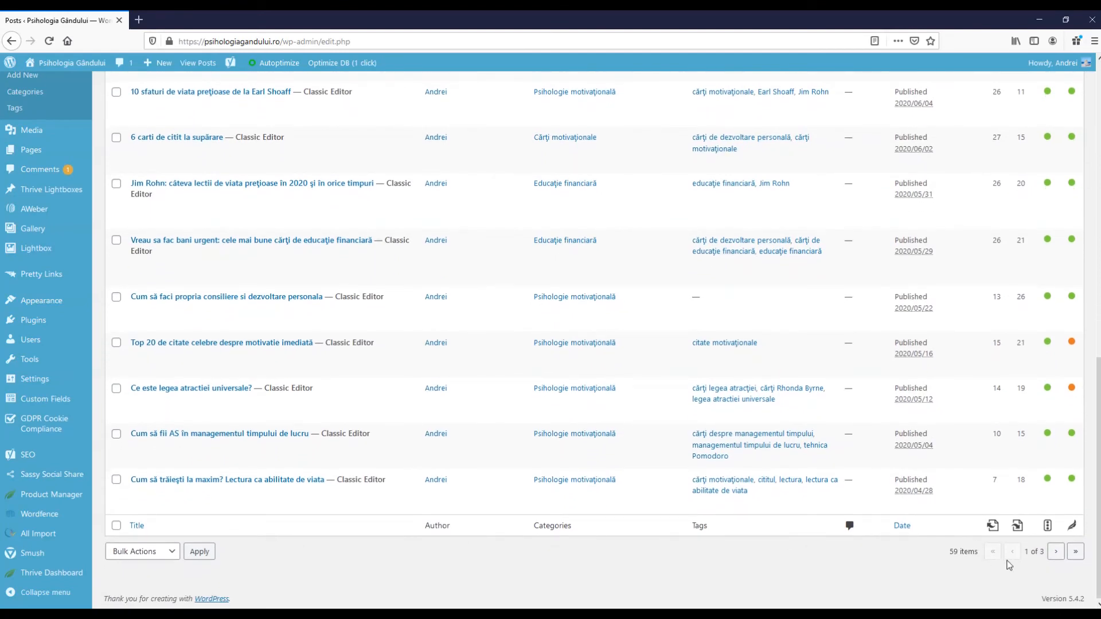
{"action": "left_click", "coordinate": [1055, 552]}
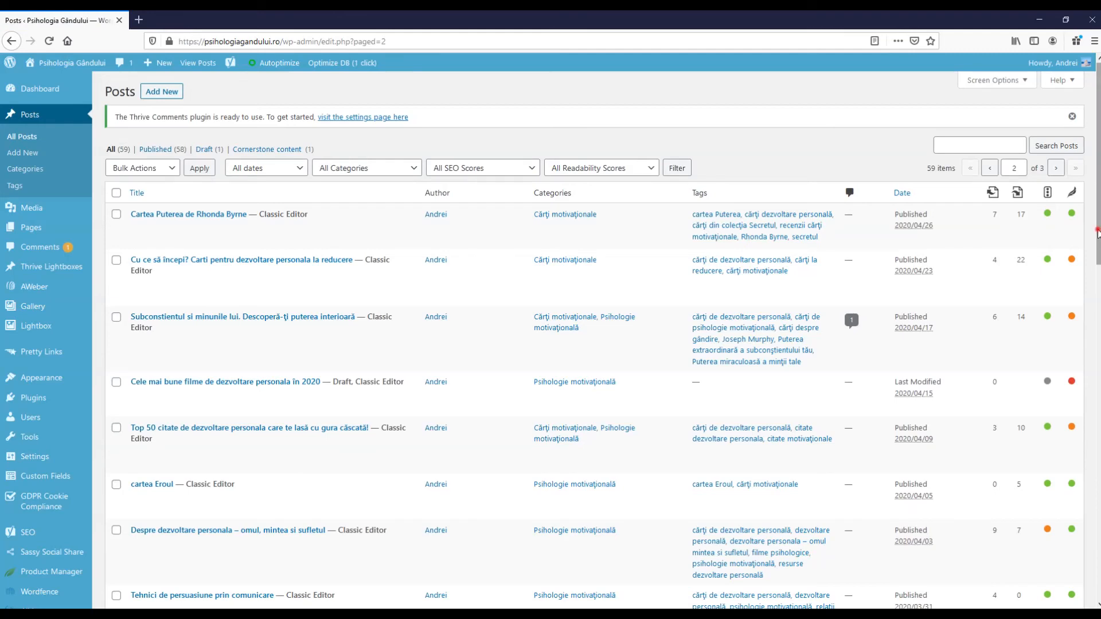
Find the published post "De ce gandirea pozitiva face minuni? Iată secretul!" in the post list and open it in a separate browser tab
{"action": "left_click_drag", "start_coordinate": [1097, 233], "coordinate": [1099, 461]}
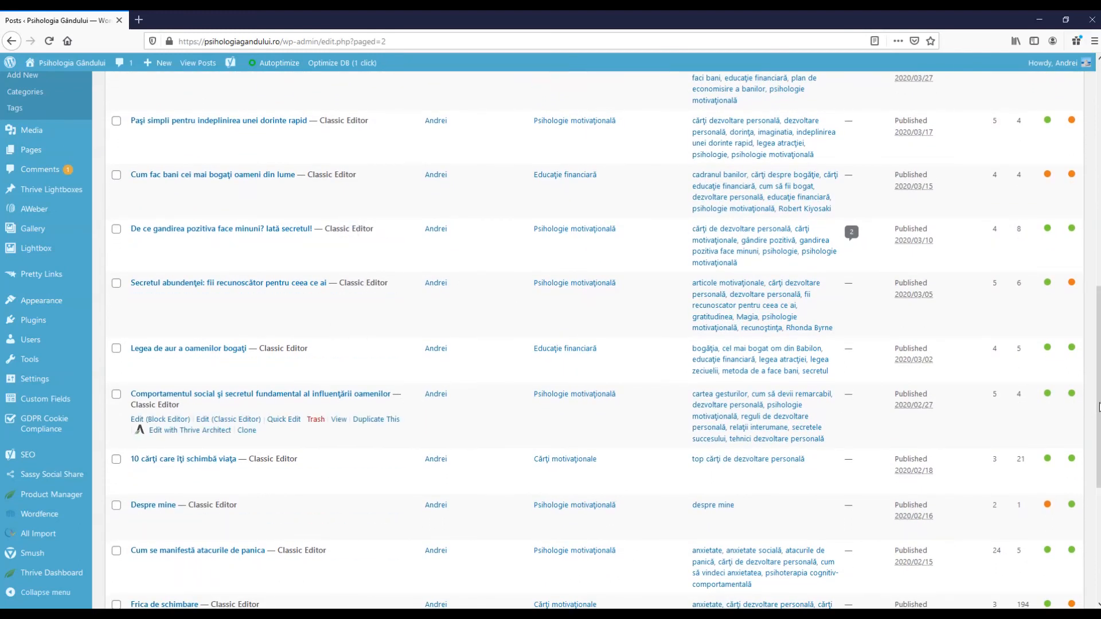
{"action": "mouse_move", "coordinate": [1098, 412]}
{"action": "left_mouse_down"}
{"action": "mouse_move", "coordinate": [1096, 259]}
{"action": "mouse_move", "coordinate": [1094, 393]}
{"action": "left_mouse_up"}
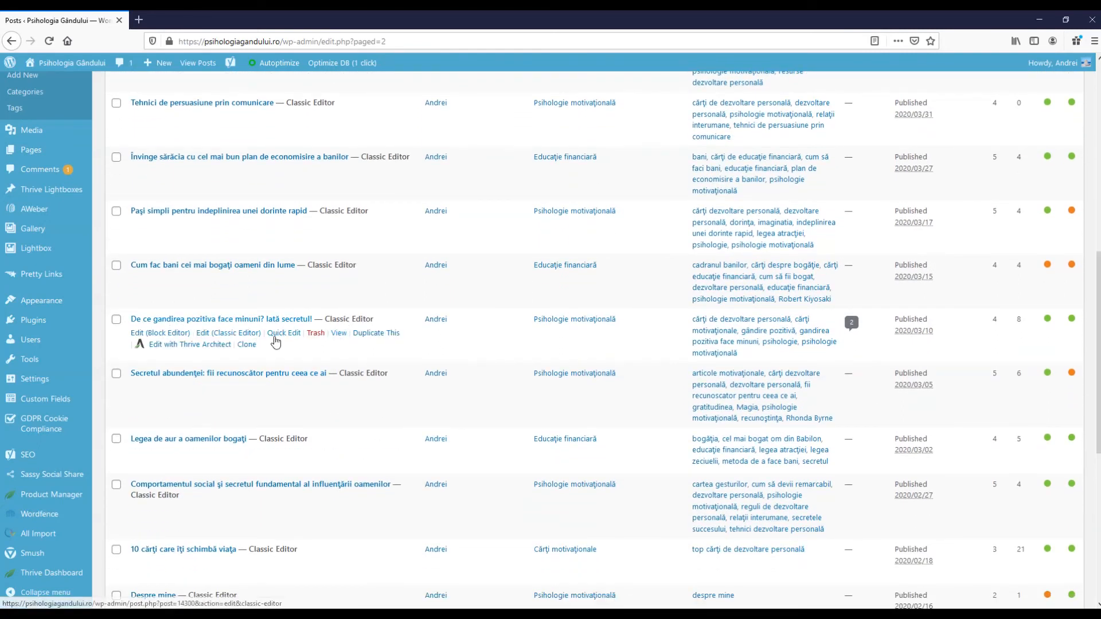
{"action": "right_click", "coordinate": [343, 341]}
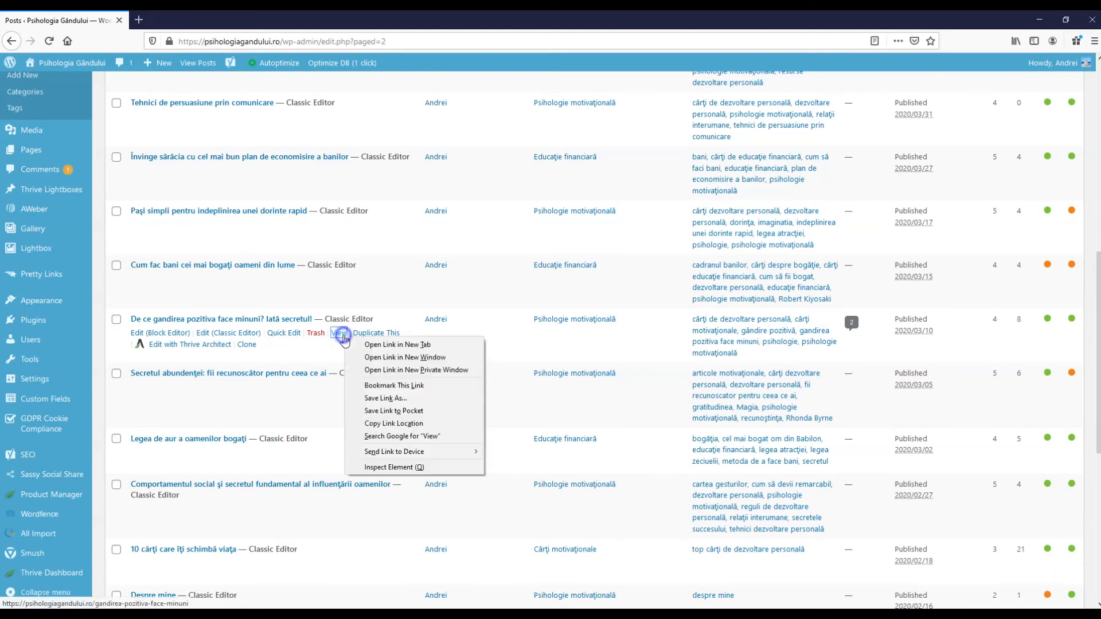
{"action": "left_click", "coordinate": [362, 346]}
{"action": "left_click", "coordinate": [172, 21]}
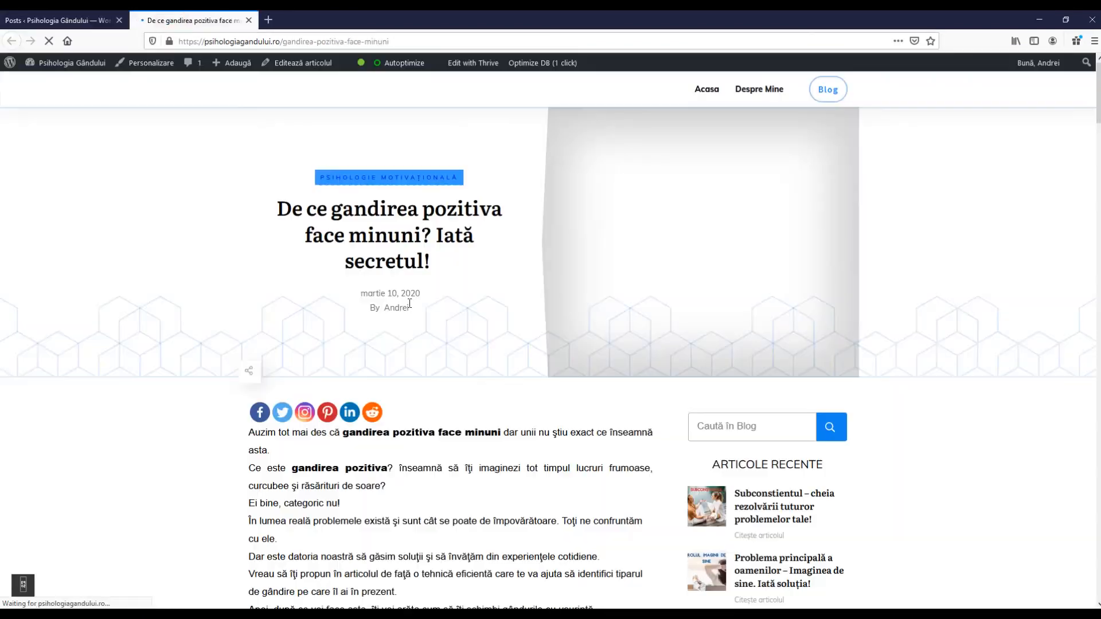
Examine the post's header, share buttons, opening text and recent-articles sidebar, and return to the beginning of the post list
{"action": "mouse_move", "coordinate": [1098, 109]}
{"action": "left_mouse_down"}
{"action": "mouse_move", "coordinate": [1097, 510]}
{"action": "mouse_move", "coordinate": [1097, 84]}
{"action": "mouse_move", "coordinate": [1084, 103]}
{"action": "left_mouse_up"}
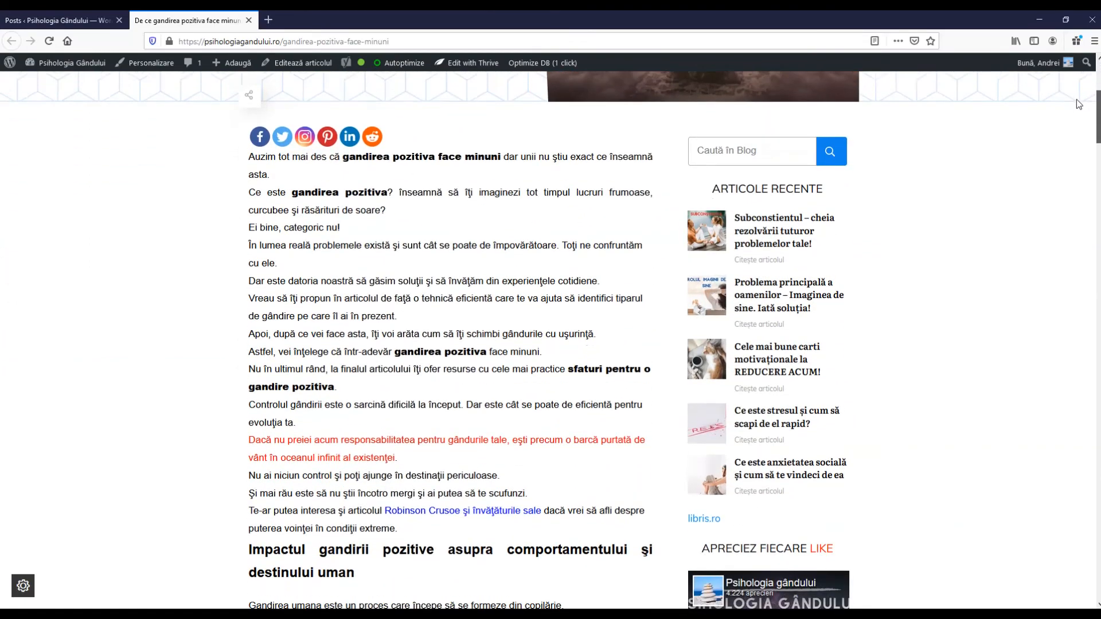
{"action": "scroll", "coordinate": [1082, 101], "scroll_direction": "up", "scroll_amount": 3}
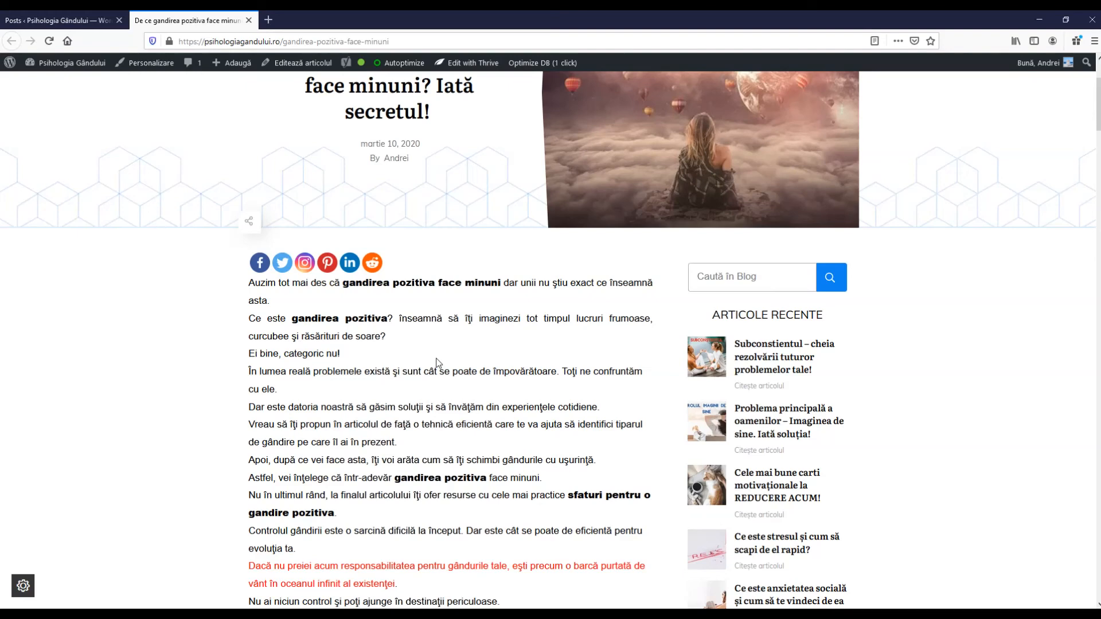
{"action": "left_click", "coordinate": [78, 23]}
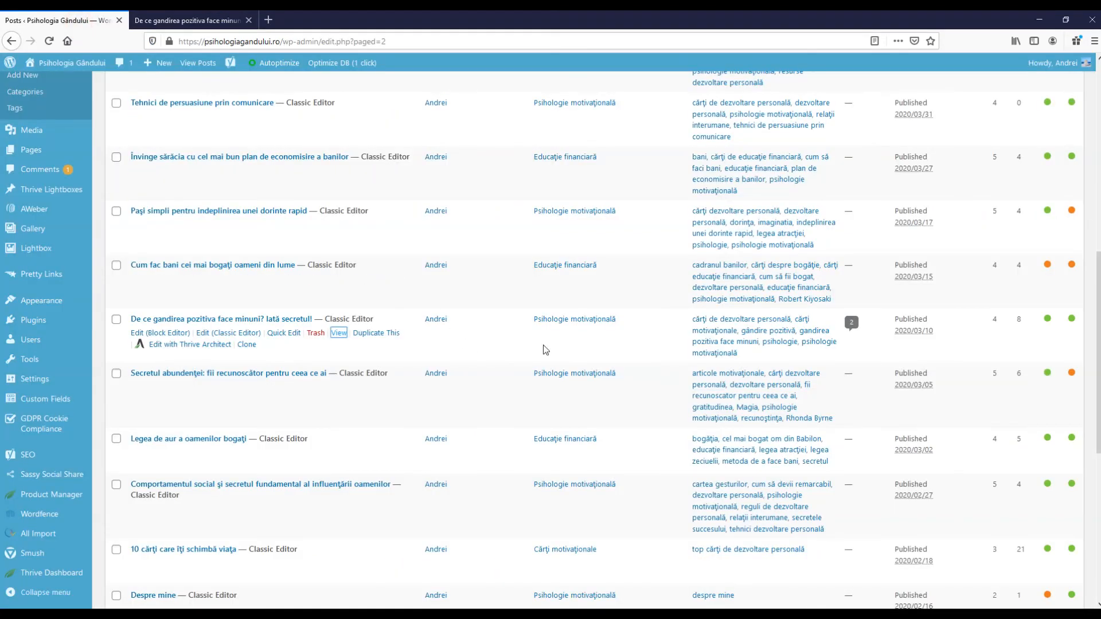
{"action": "left_click_drag", "start_coordinate": [1096, 267], "coordinate": [1065, 70]}
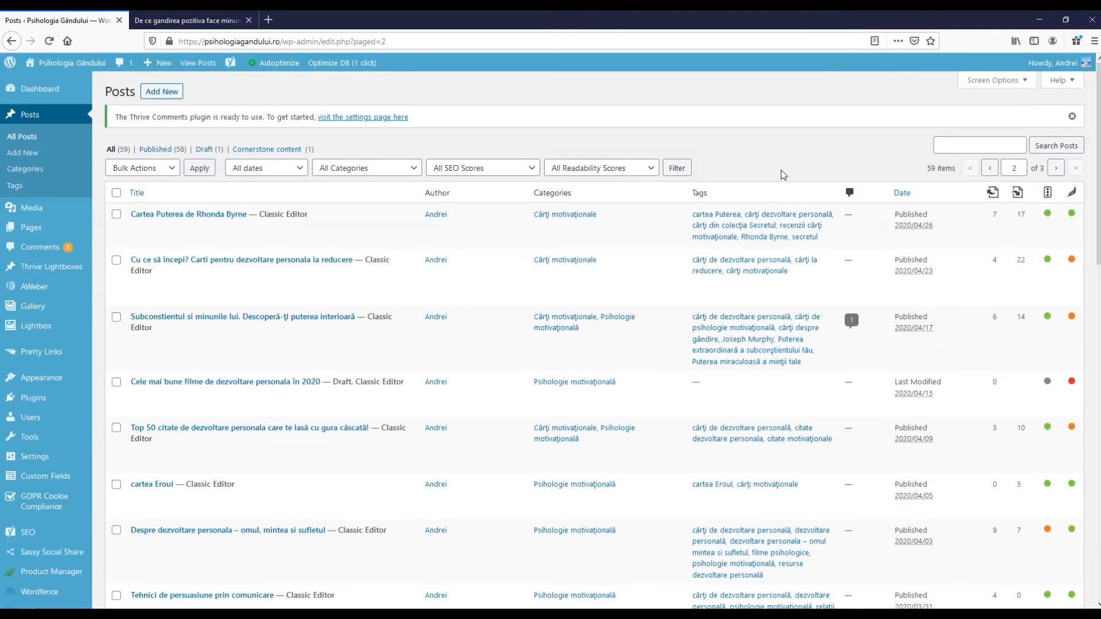